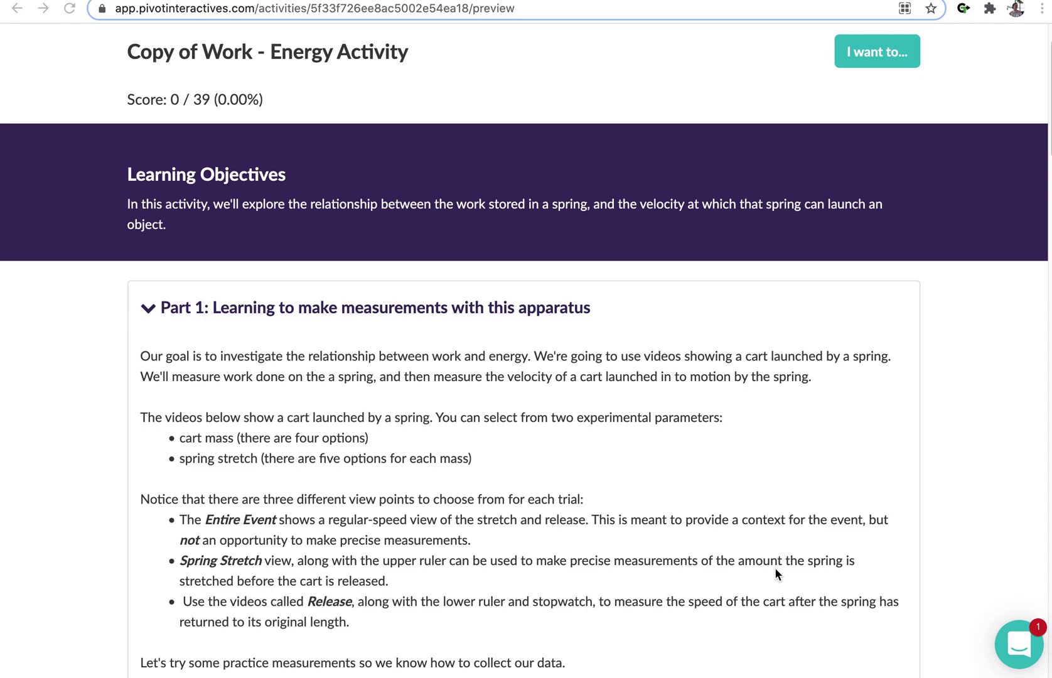
Play and scrub the 602 g, stretch 1 launch clip, then show its trial selection options.
{"action": "scroll", "coordinate": [710, 467], "scroll_direction": "down", "scroll_amount": 5}
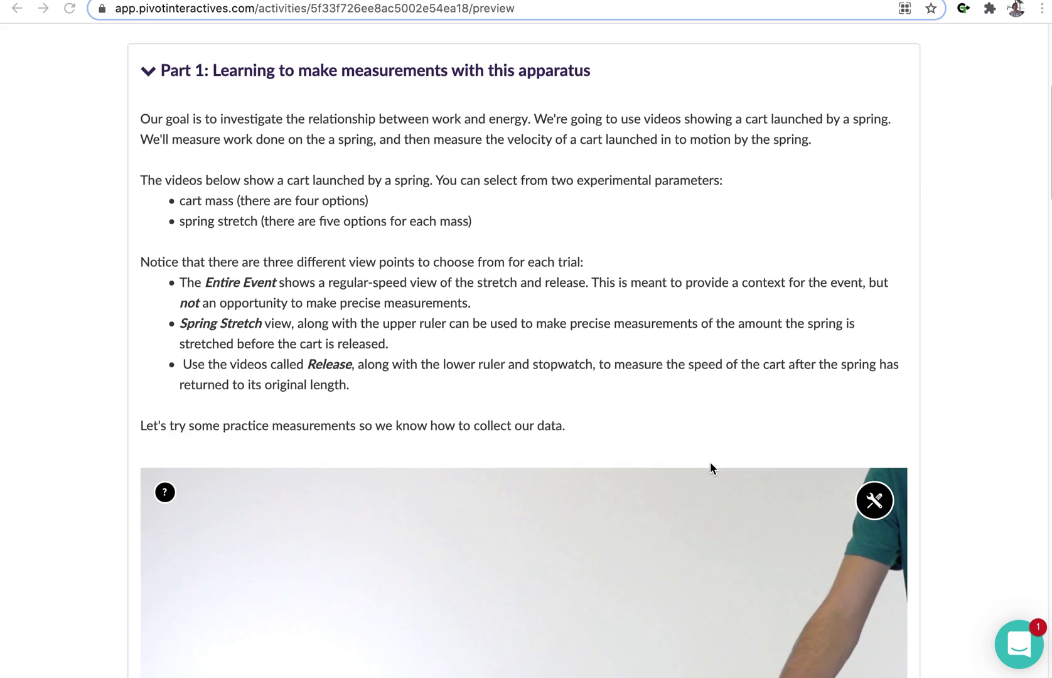
{"action": "scroll", "coordinate": [710, 462], "scroll_direction": "down", "scroll_amount": 8}
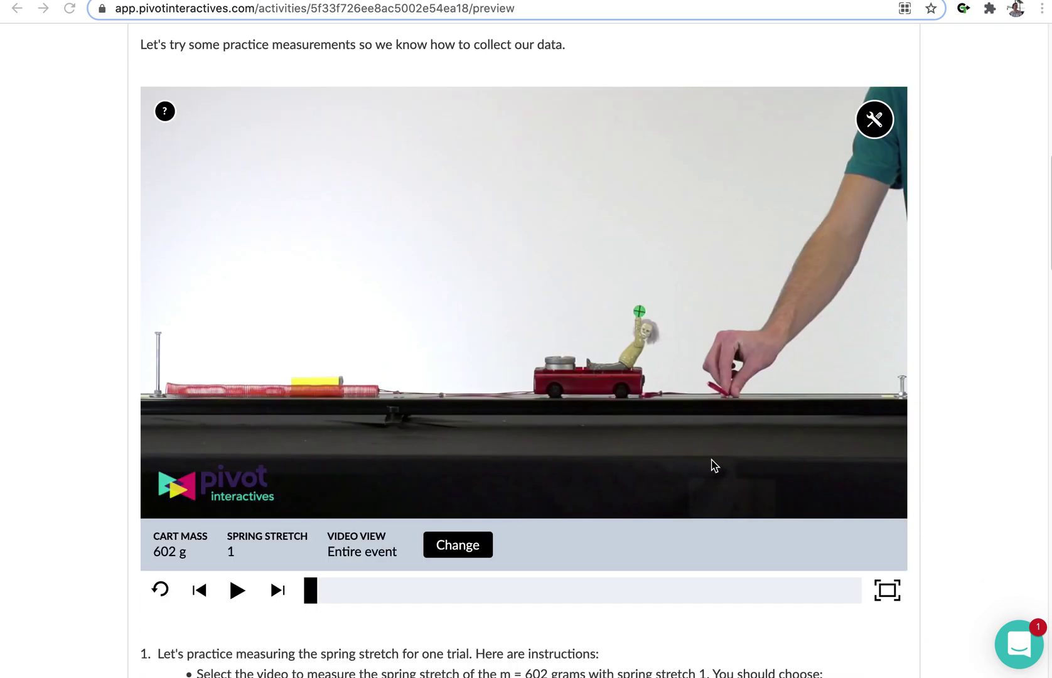
{"action": "scroll", "coordinate": [715, 463], "scroll_direction": "down", "scroll_amount": 1}
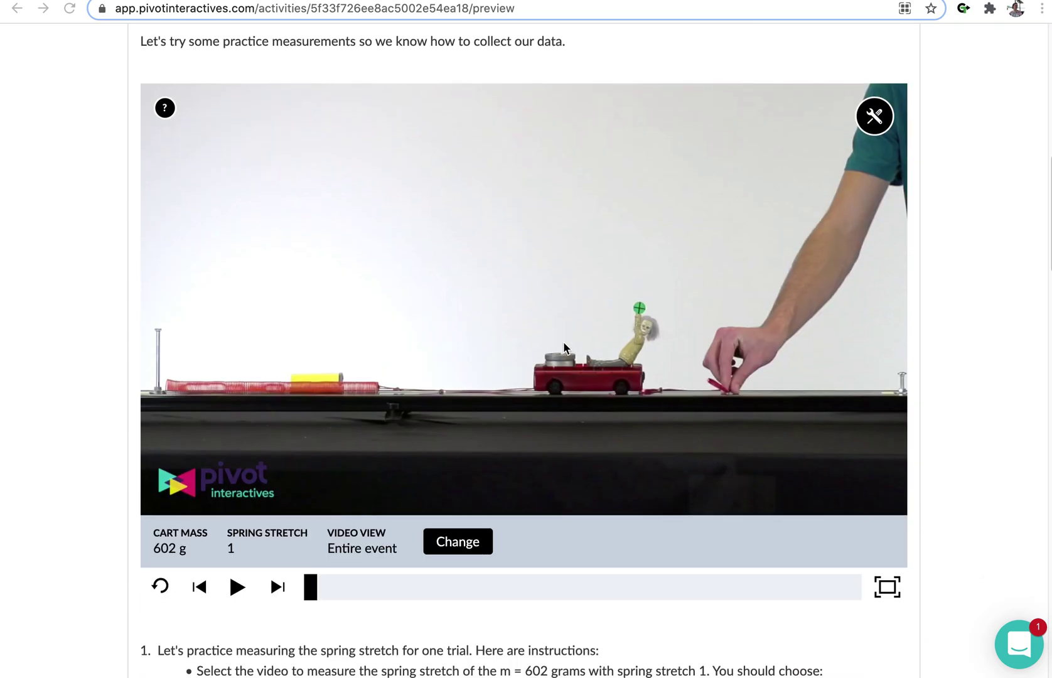
{"action": "left_click", "coordinate": [237, 594]}
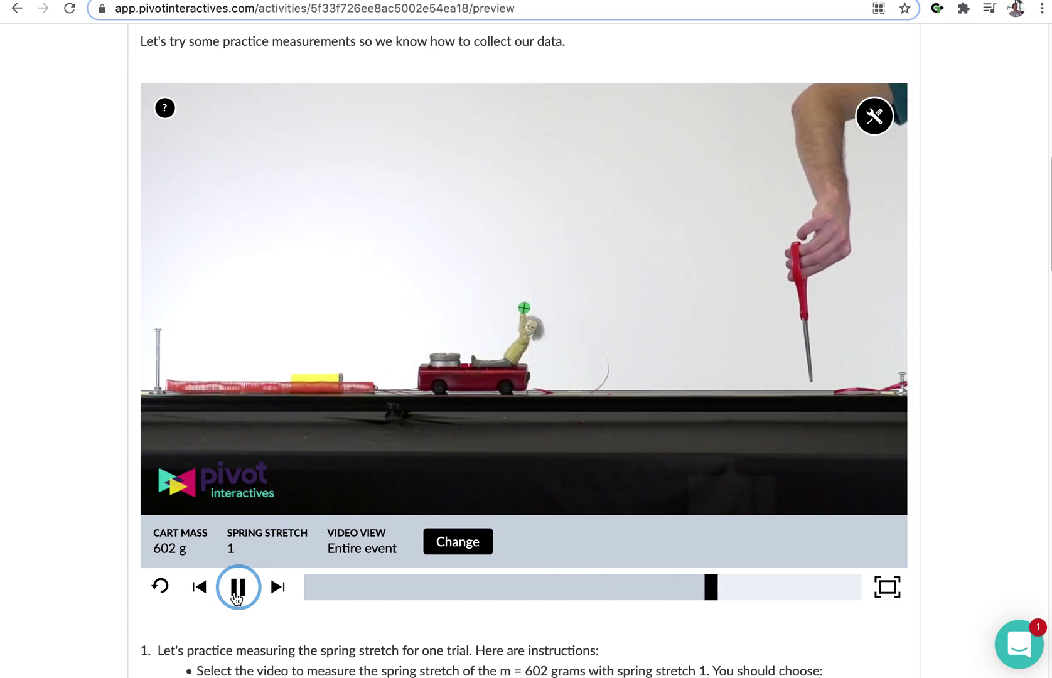
{"action": "left_click", "coordinate": [237, 597]}
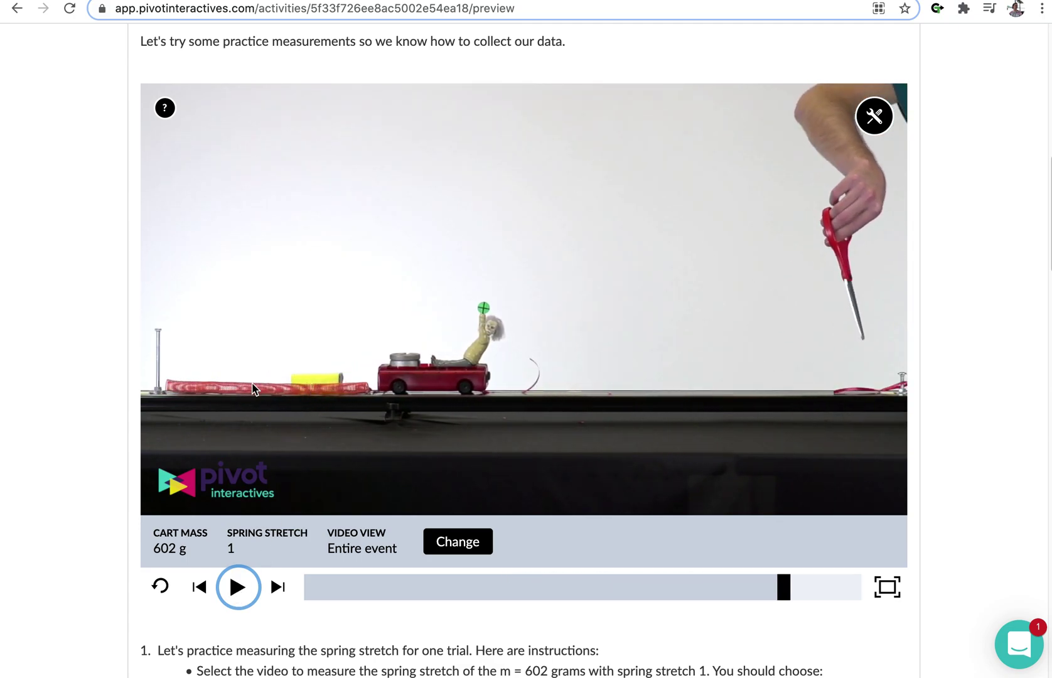
{"action": "left_click_drag", "start_coordinate": [348, 599], "coordinate": [425, 601]}
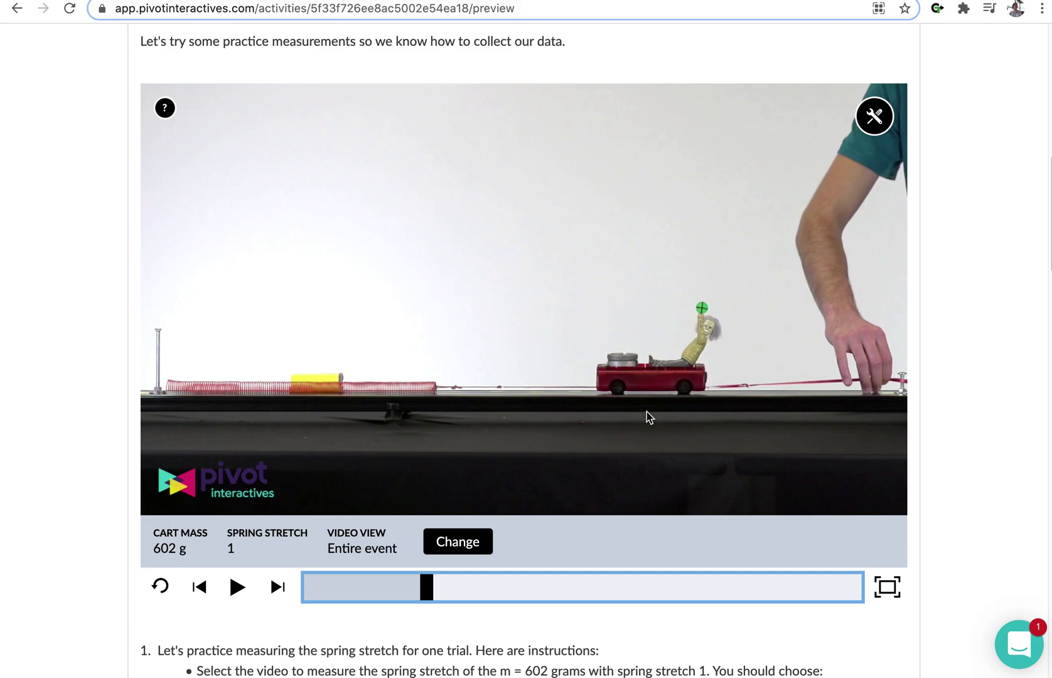
{"action": "left_click_drag", "start_coordinate": [428, 592], "coordinate": [523, 598]}
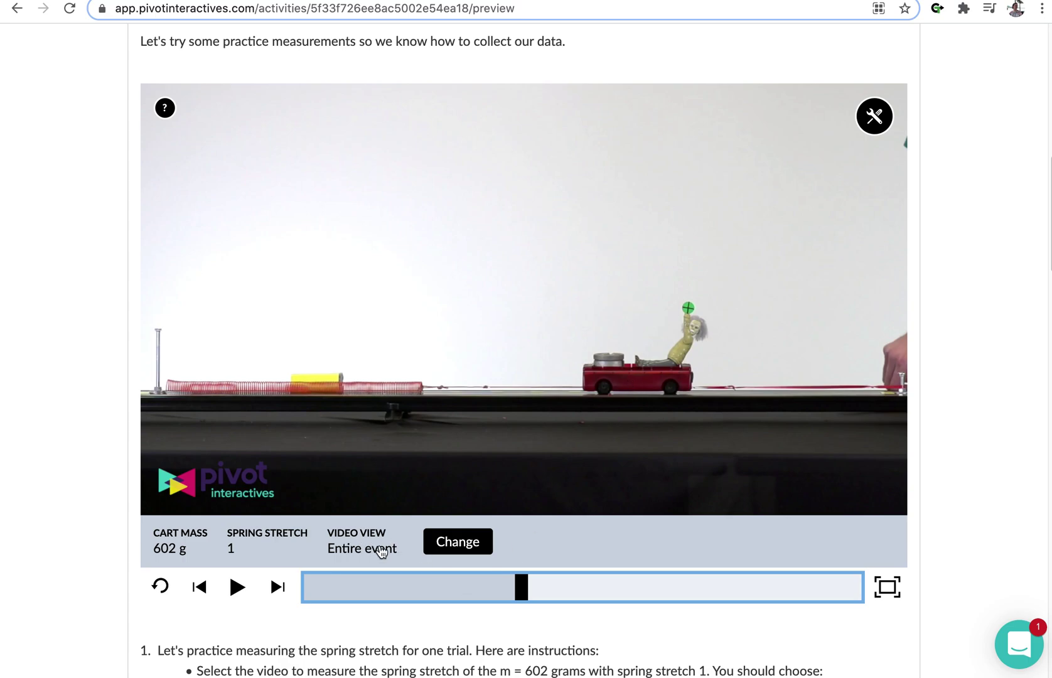
{"action": "left_click", "coordinate": [383, 551]}
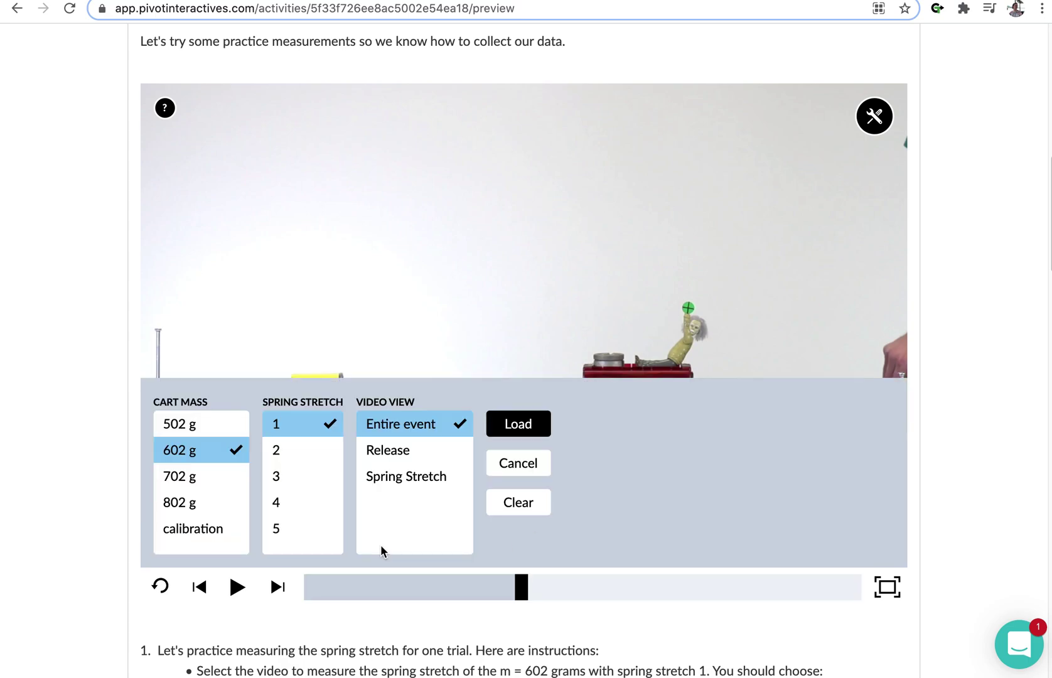
Load the Spring Stretch view and line the spring-stretch ruler's 0 cm up with the spring's end.
{"action": "left_click", "coordinate": [412, 478]}
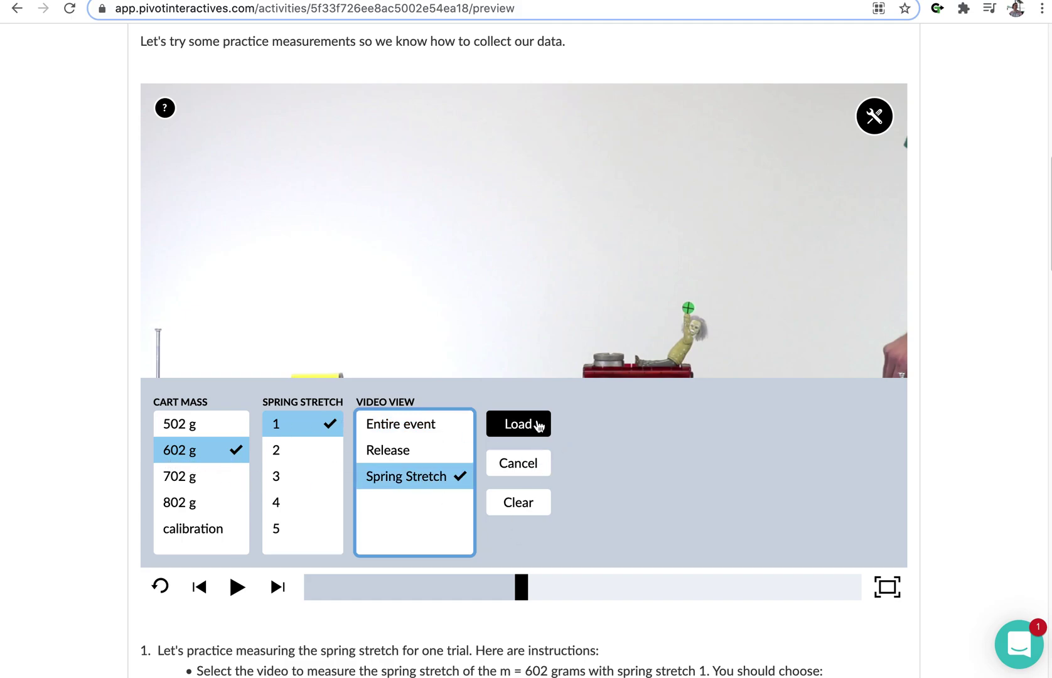
{"action": "left_click", "coordinate": [536, 426]}
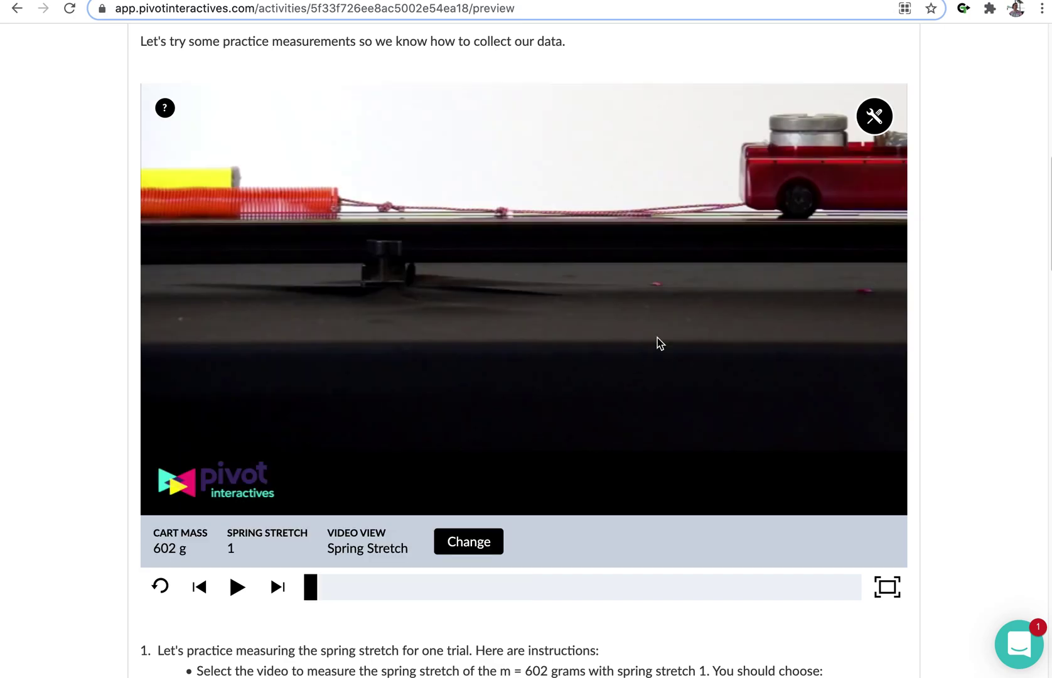
{"action": "left_click", "coordinate": [872, 123]}
{"action": "left_click", "coordinate": [733, 123]}
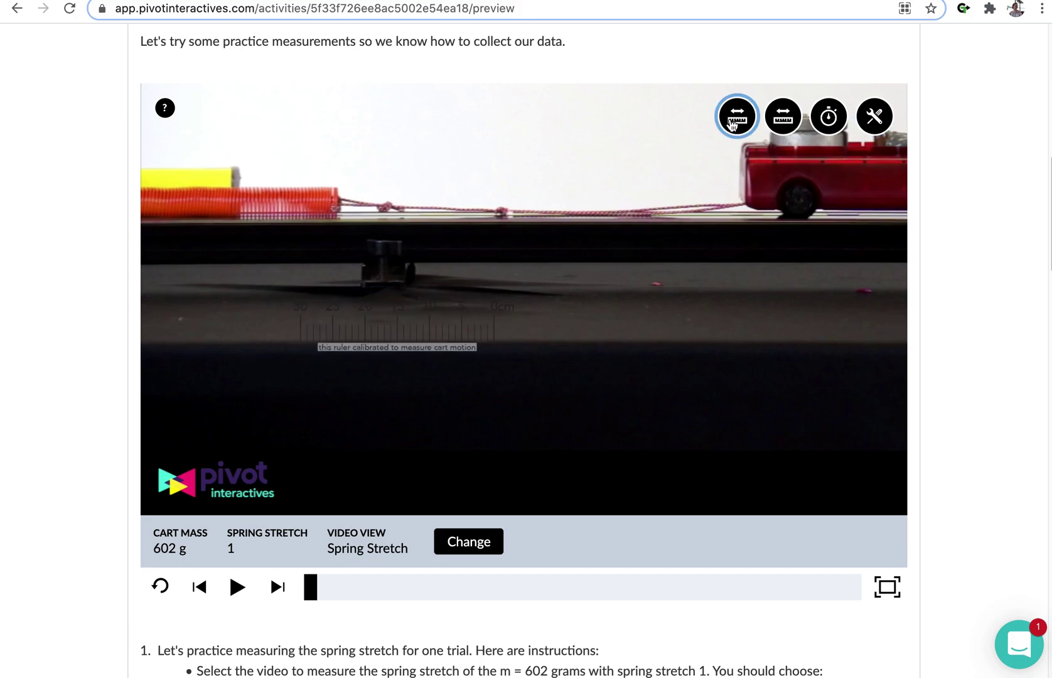
{"action": "left_click", "coordinate": [403, 341]}
{"action": "left_click", "coordinate": [495, 319]}
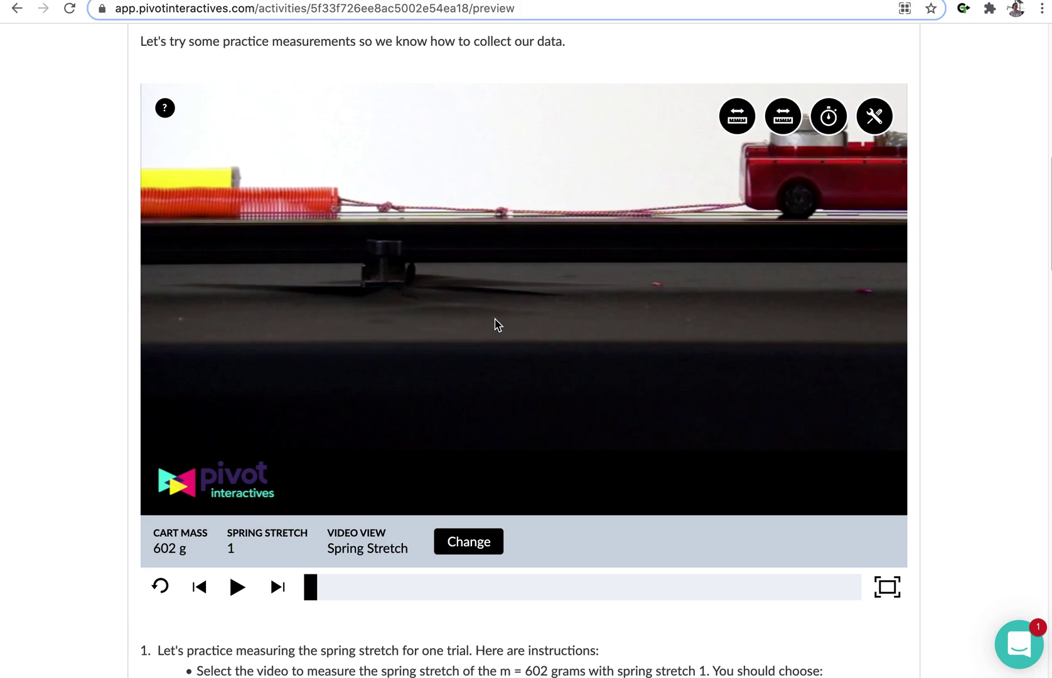
{"action": "left_click", "coordinate": [782, 126]}
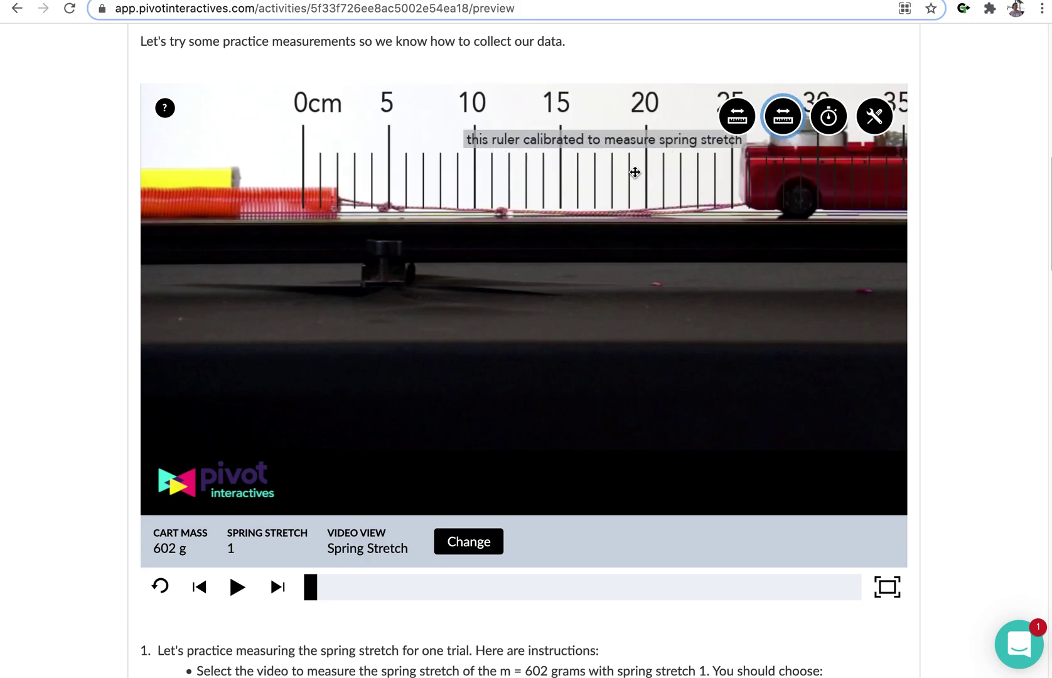
{"action": "left_click_drag", "start_coordinate": [547, 158], "coordinate": [585, 164]}
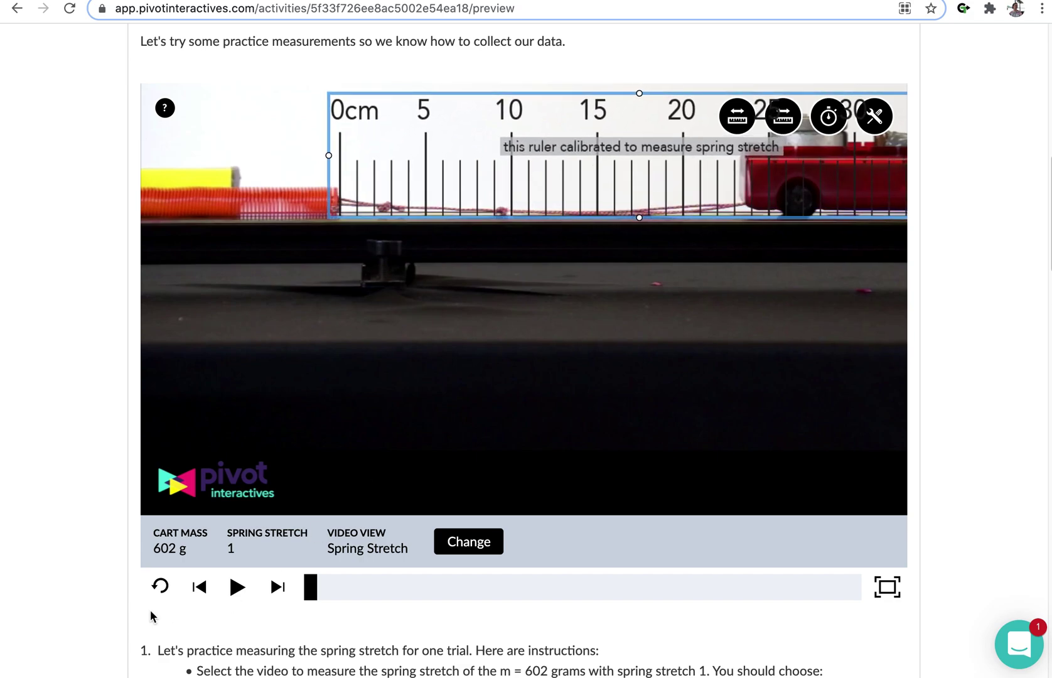
Play the spring stretch clip through, pausing mid-stretch, then reopen the trial options.
{"action": "left_click", "coordinate": [238, 589]}
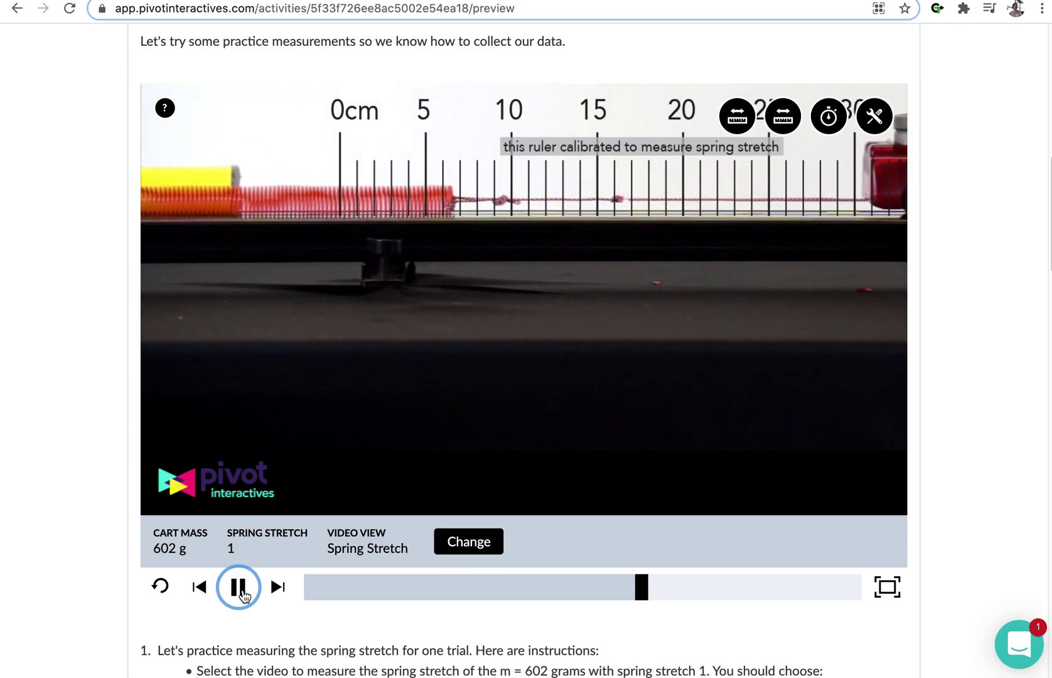
{"action": "left_click", "coordinate": [243, 594]}
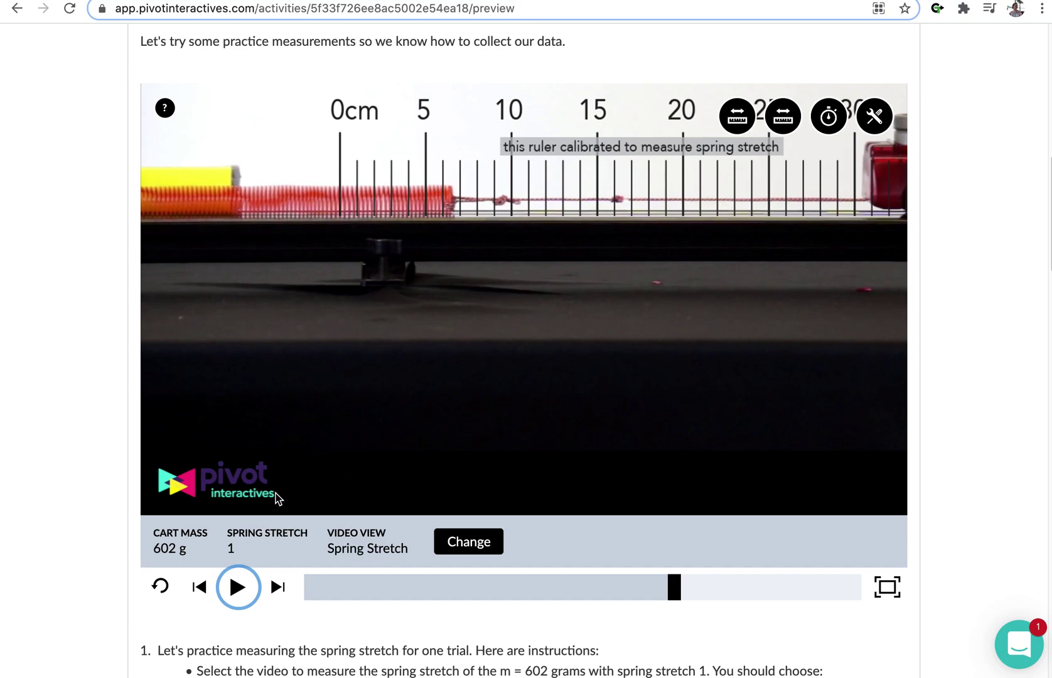
{"action": "left_click", "coordinate": [256, 586]}
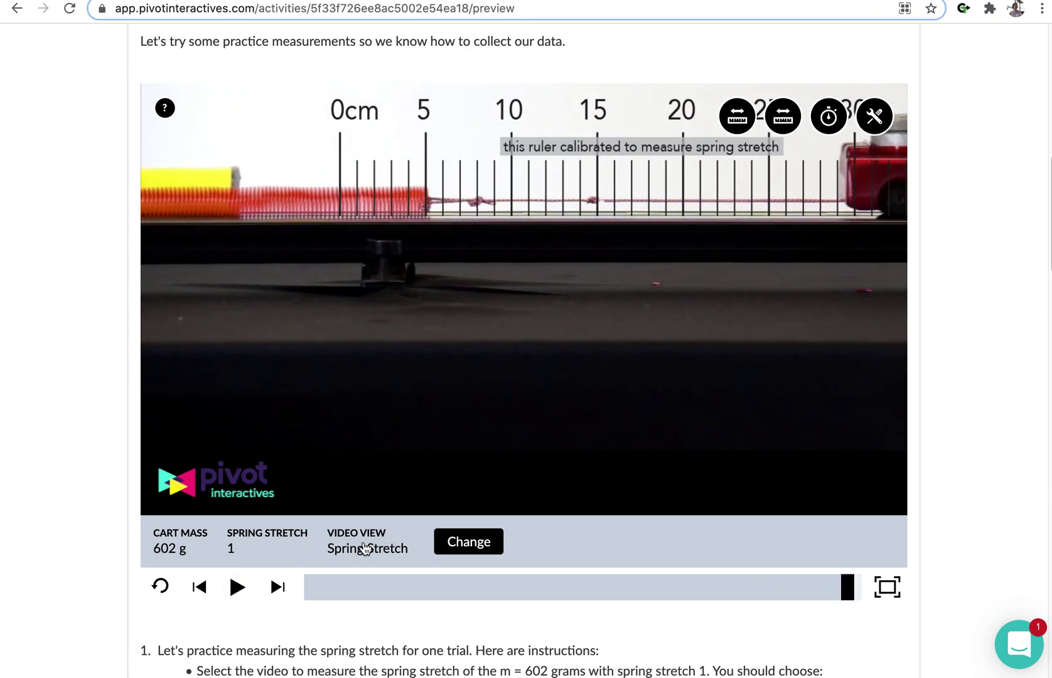
{"action": "left_click", "coordinate": [367, 546]}
Load the Release view and replace the spring ruler with the cart-motion ruler zeroed at the cart's marker.
{"action": "left_click", "coordinate": [405, 451]}
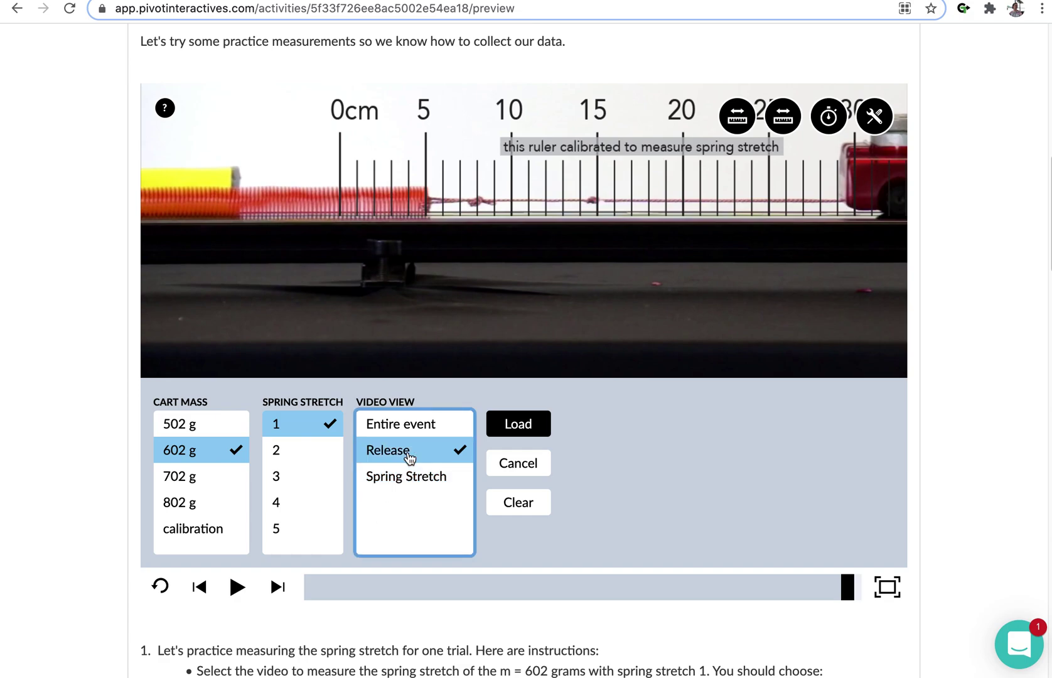
{"action": "left_click", "coordinate": [542, 433]}
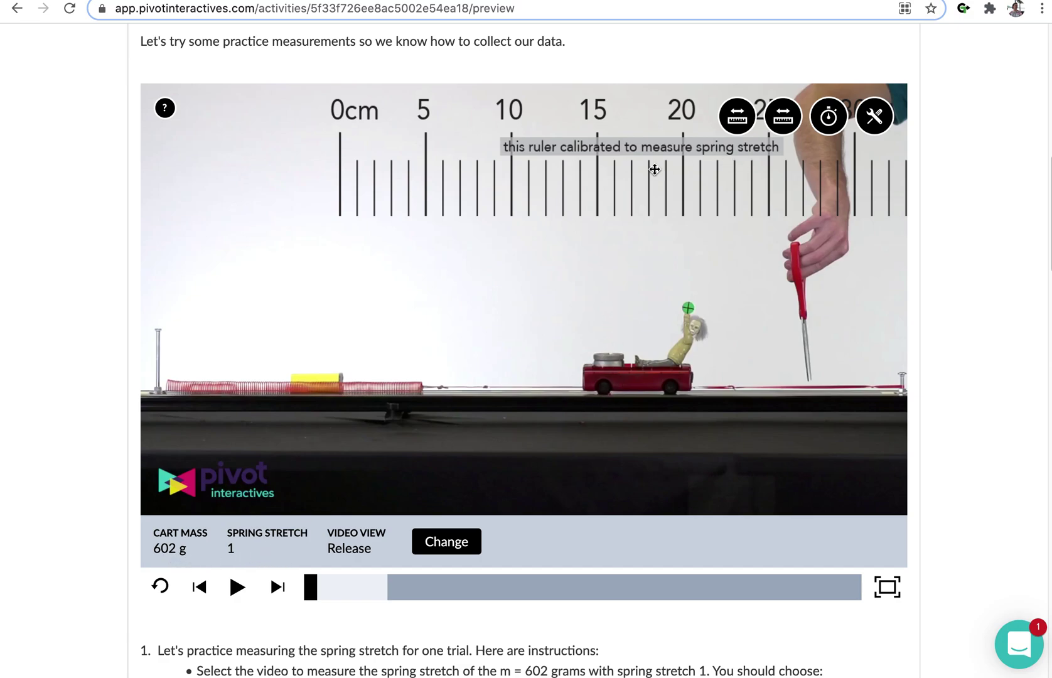
{"action": "left_click_drag", "start_coordinate": [655, 167], "coordinate": [560, 214]}
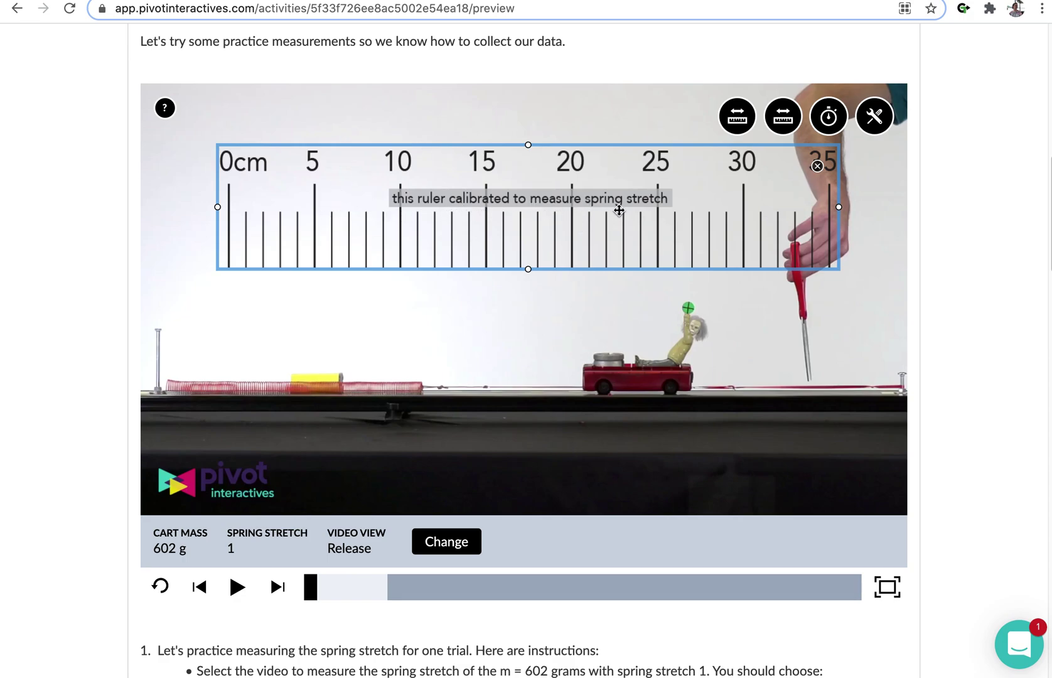
{"action": "left_click", "coordinate": [817, 165]}
{"action": "left_click", "coordinate": [783, 116]}
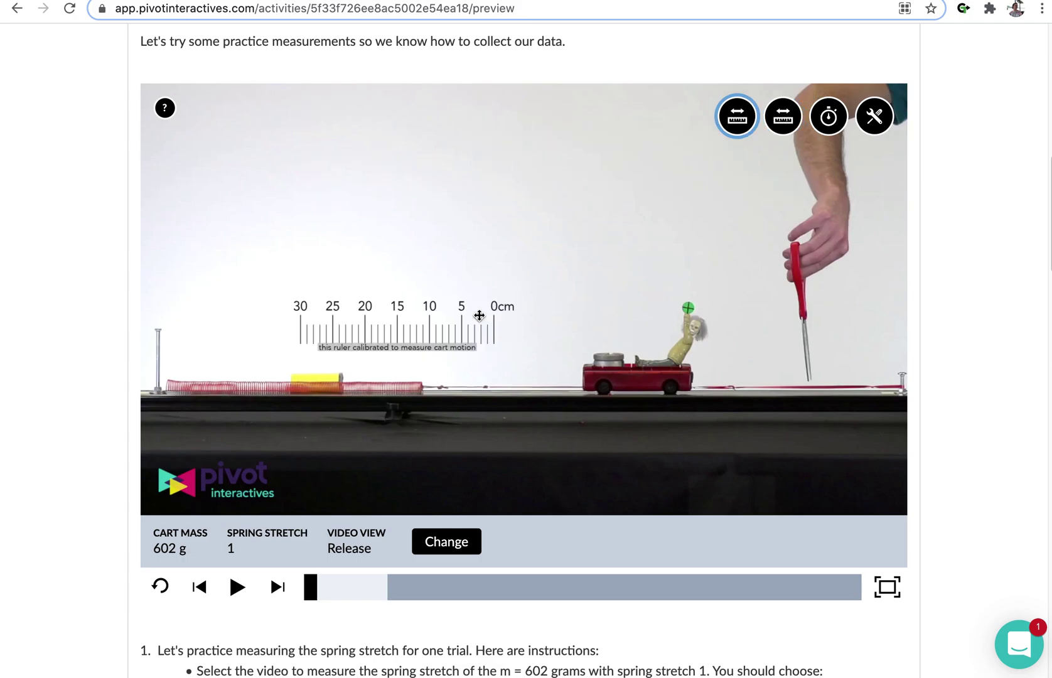
{"action": "mouse_move", "coordinate": [435, 326]}
{"action": "left_mouse_down"}
{"action": "mouse_move", "coordinate": [582, 275]}
{"action": "mouse_move", "coordinate": [617, 280]}
{"action": "mouse_move", "coordinate": [612, 287]}
{"action": "left_mouse_up"}
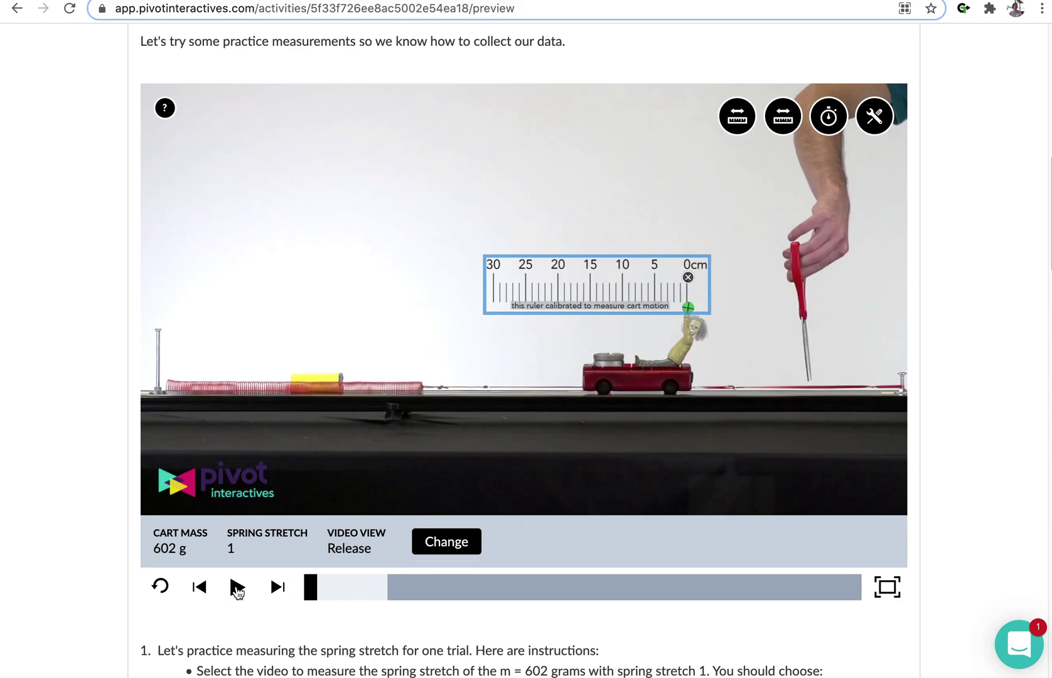
Play and pause the release clip, then step back frame by frame to just before the string is cut.
{"action": "left_click", "coordinate": [237, 588]}
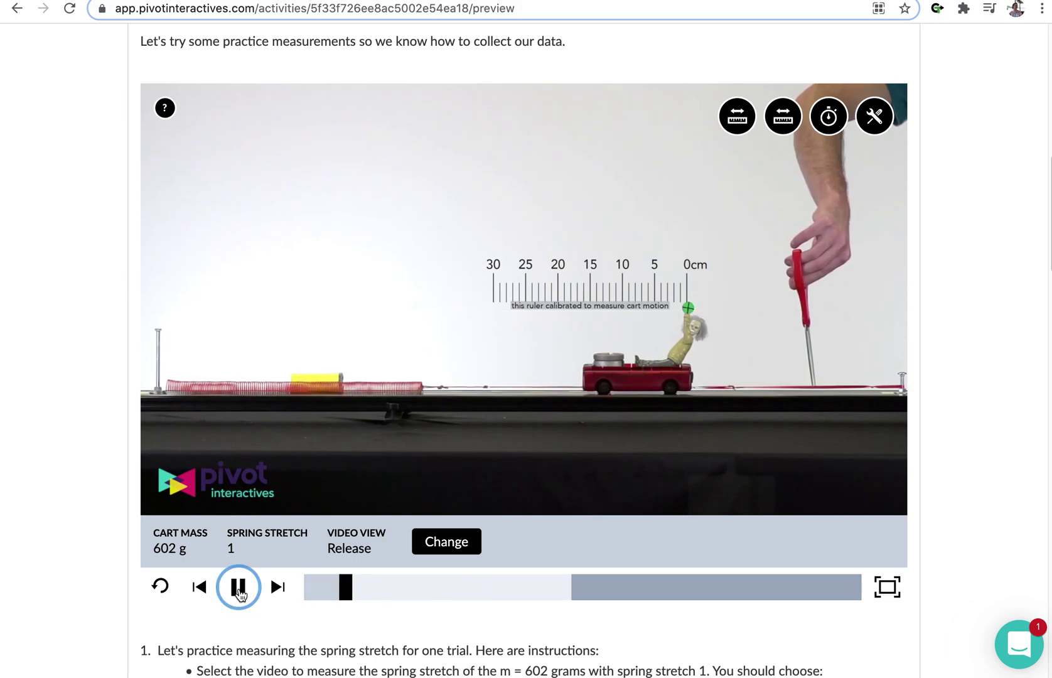
{"action": "left_click", "coordinate": [239, 593]}
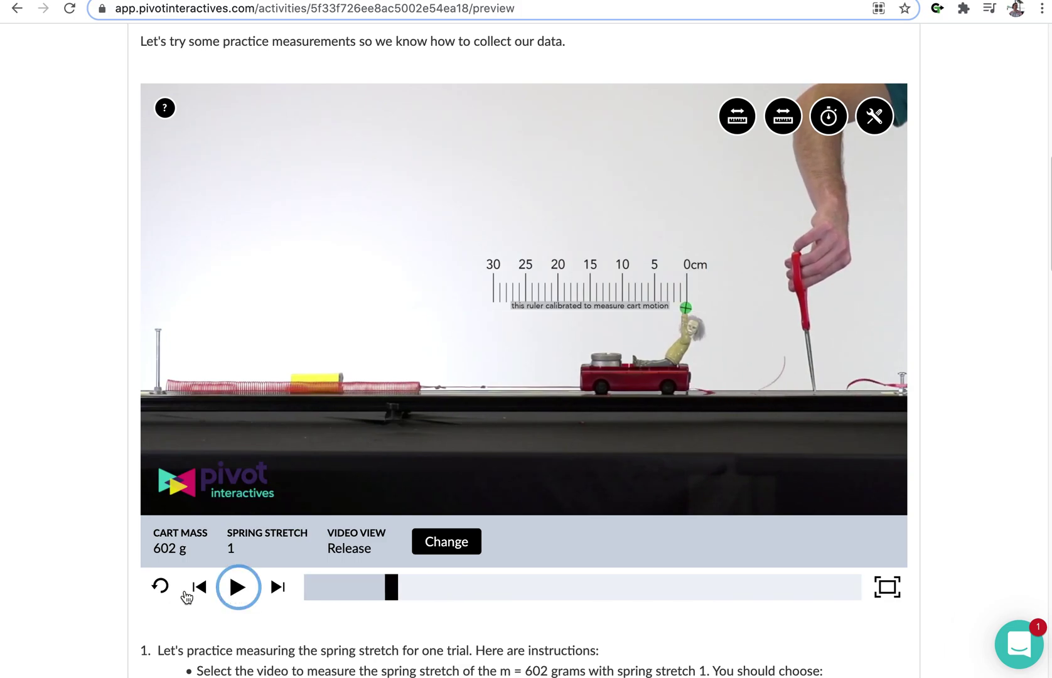
{"action": "left_click", "coordinate": [197, 591]}
{"action": "left_click", "coordinate": [198, 591]}
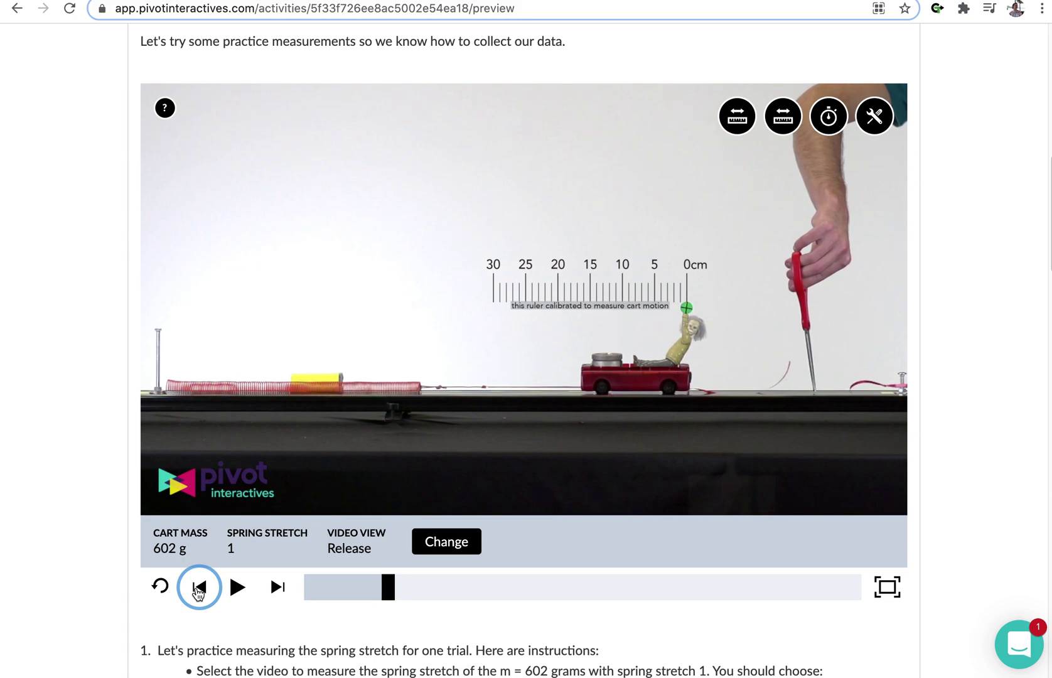
{"action": "left_click", "coordinate": [199, 591]}
{"action": "left_click", "coordinate": [198, 591]}
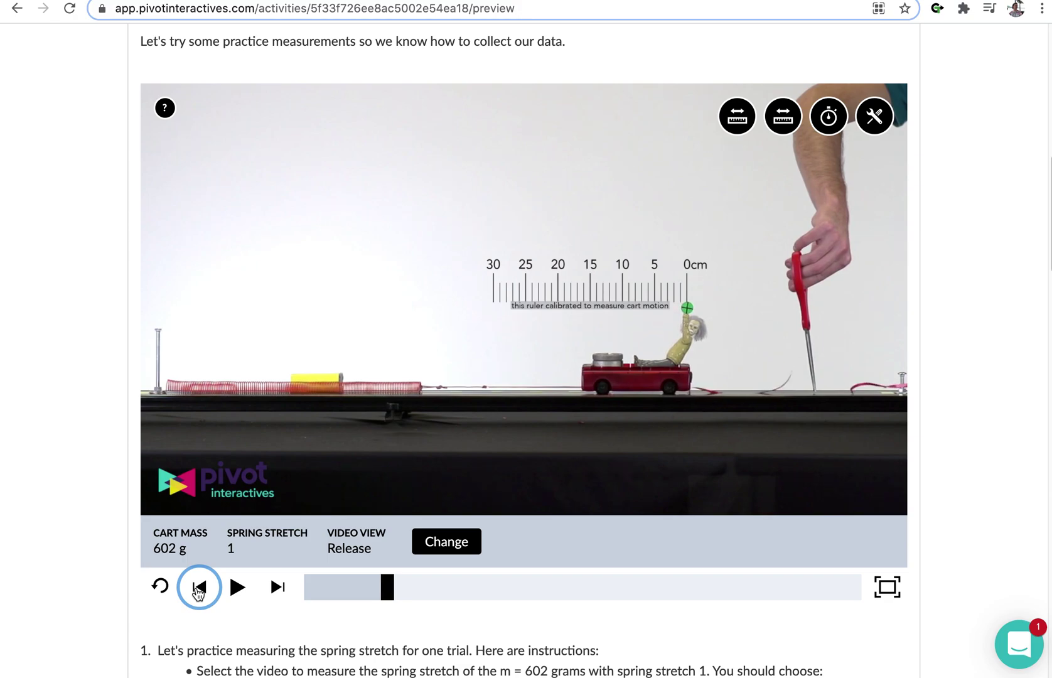
{"action": "left_click", "coordinate": [198, 591]}
{"action": "left_click", "coordinate": [198, 591]}
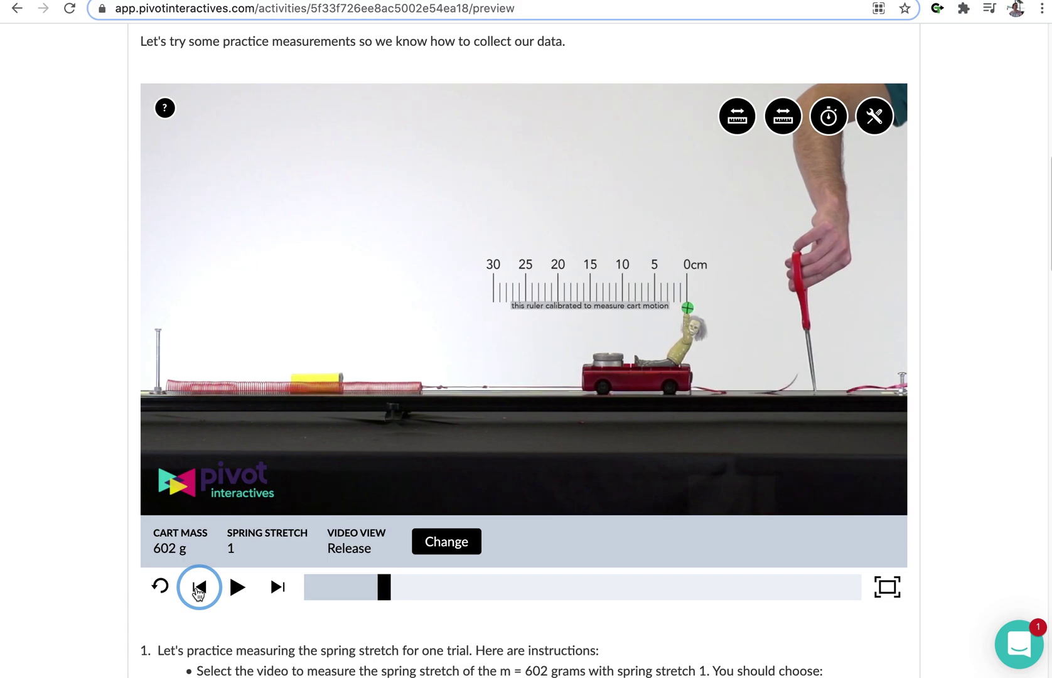
{"action": "left_click", "coordinate": [199, 591]}
{"action": "left_click", "coordinate": [199, 591]}
{"action": "left_click", "coordinate": [198, 591]}
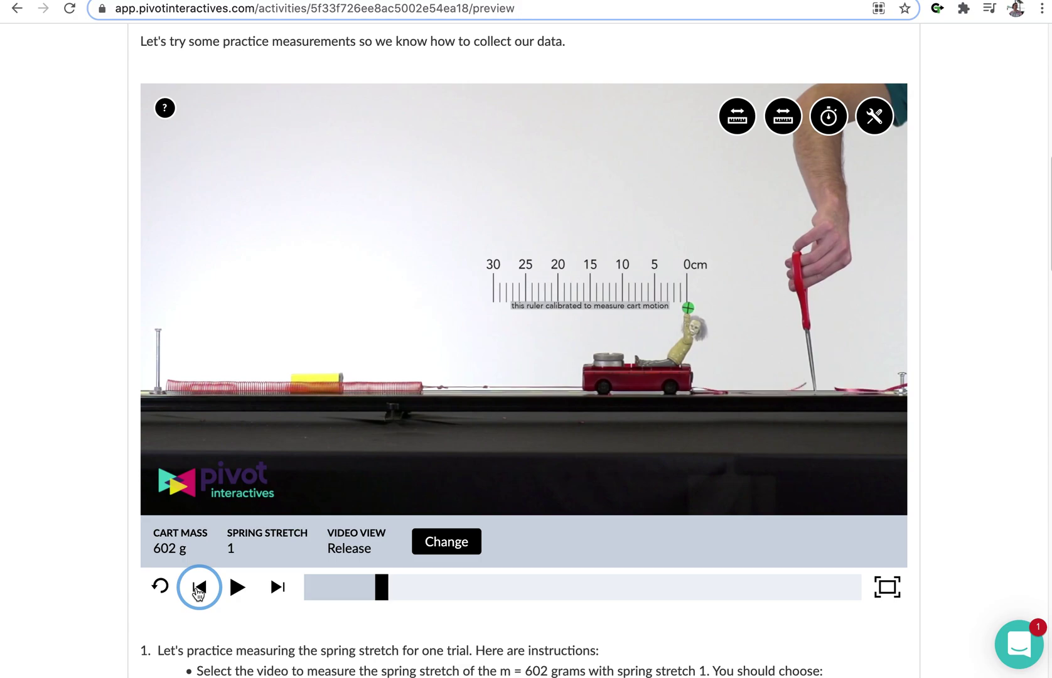
Add a zeroed stopwatch off to the upper left and run the release to Frame 189, cart at 30 cm.
{"action": "left_click", "coordinate": [828, 118]}
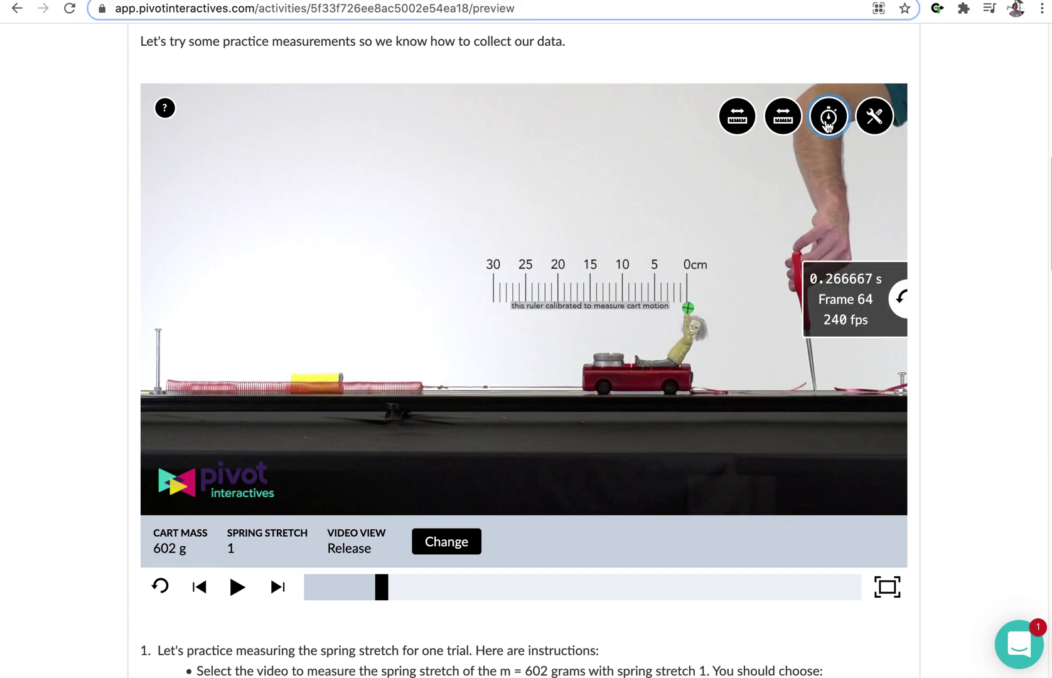
{"action": "left_click_drag", "start_coordinate": [851, 269], "coordinate": [343, 139]}
{"action": "left_click", "coordinate": [397, 171]}
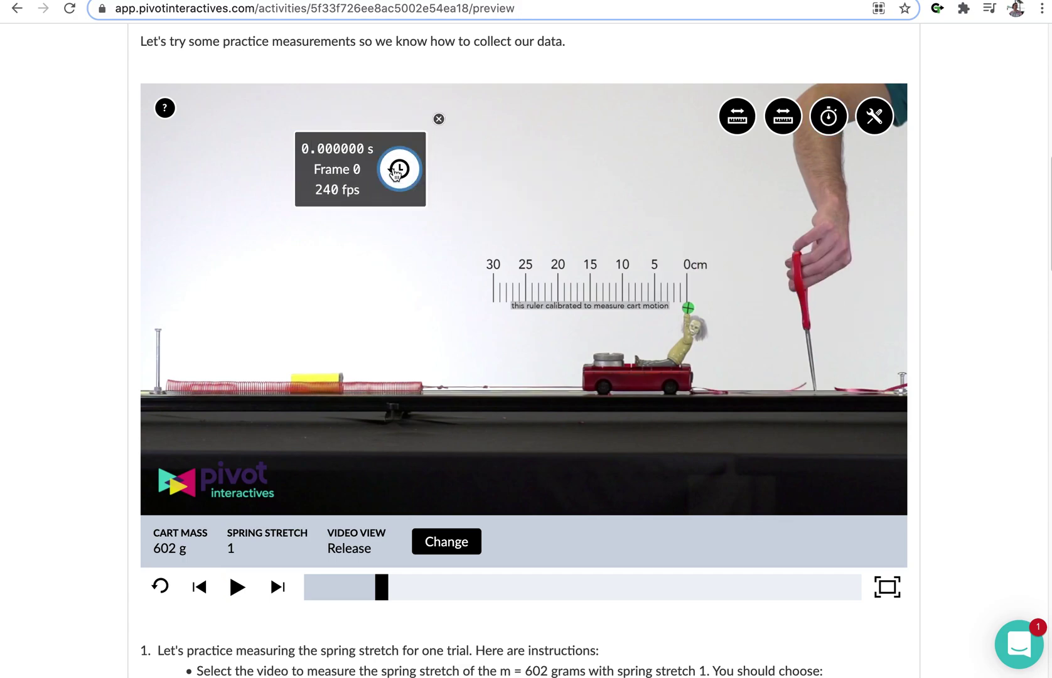
{"action": "left_click", "coordinate": [237, 588]}
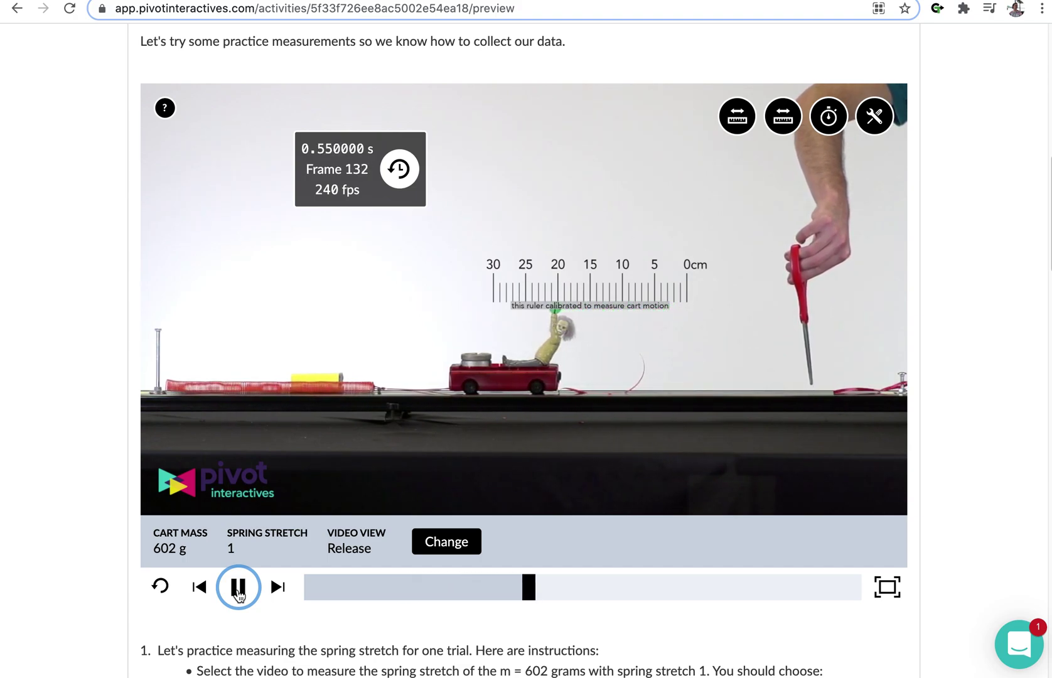
{"action": "left_click", "coordinate": [238, 590]}
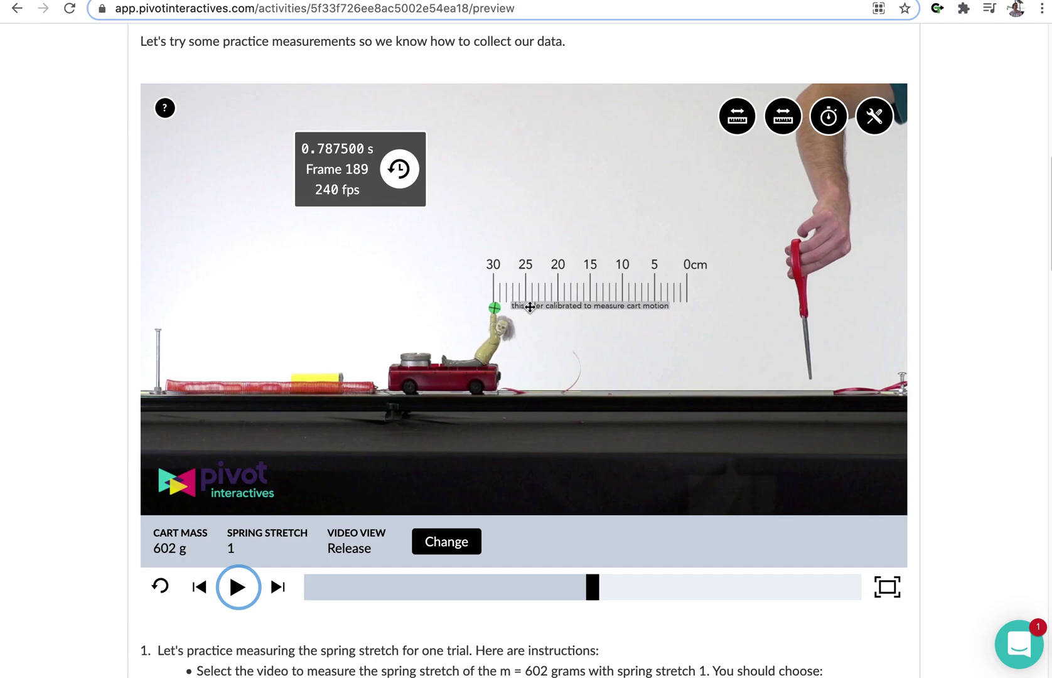
{"action": "scroll", "coordinate": [538, 395], "scroll_direction": "down", "scroll_amount": 5}
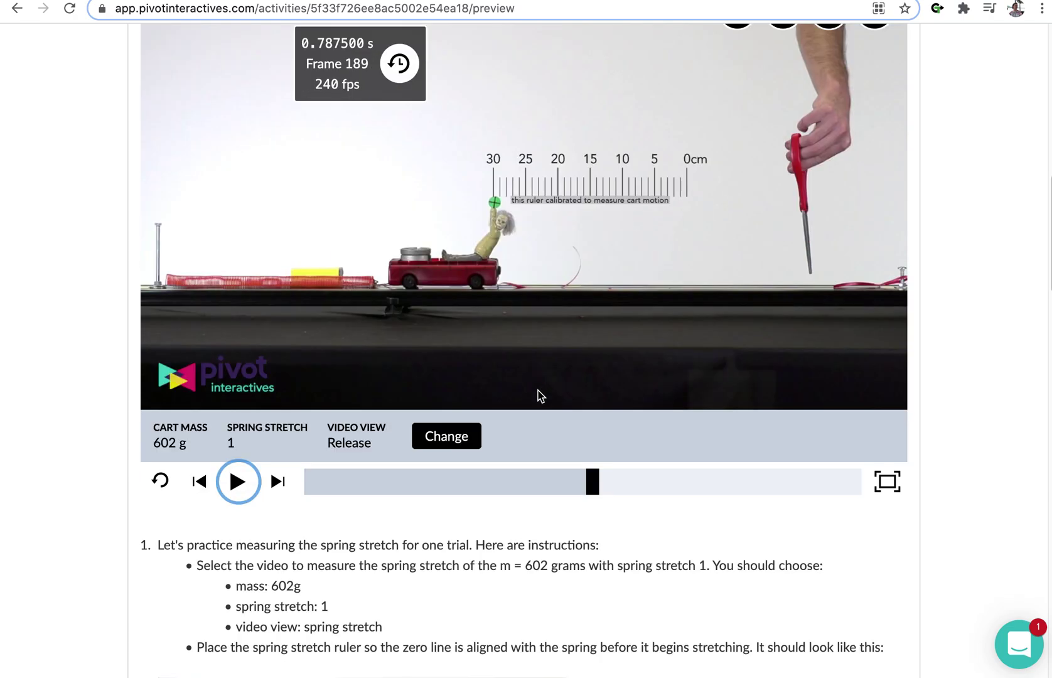
Scroll down to the practice velocity question and the Lock Answer and Continue button.
{"action": "scroll", "coordinate": [534, 386], "scroll_direction": "down", "scroll_amount": 3}
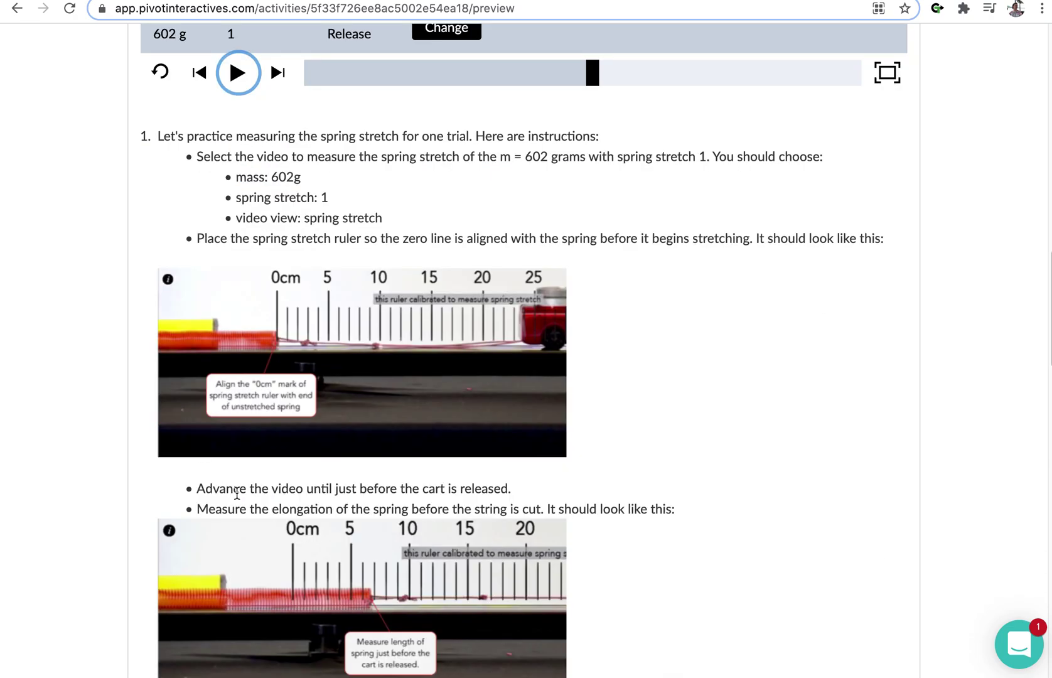
{"action": "scroll", "coordinate": [535, 389], "scroll_direction": "down", "scroll_amount": 3}
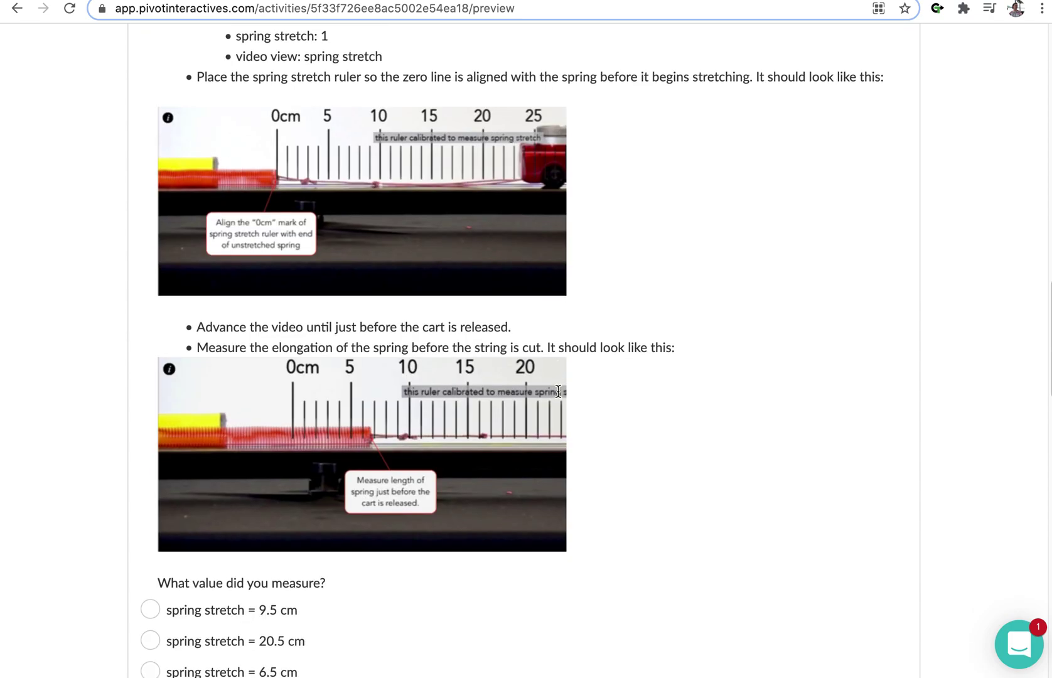
{"action": "scroll", "coordinate": [559, 391], "scroll_direction": "down", "scroll_amount": 2}
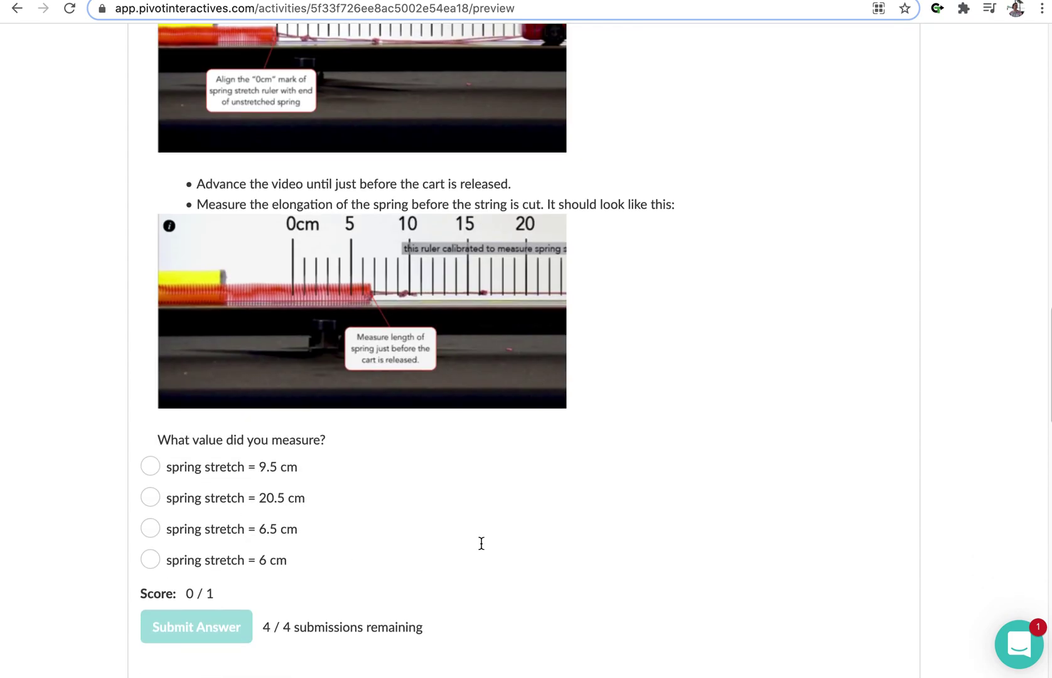
{"action": "scroll", "coordinate": [481, 541], "scroll_direction": "down", "scroll_amount": 3}
{"action": "scroll", "coordinate": [569, 454], "scroll_direction": "down", "scroll_amount": 6}
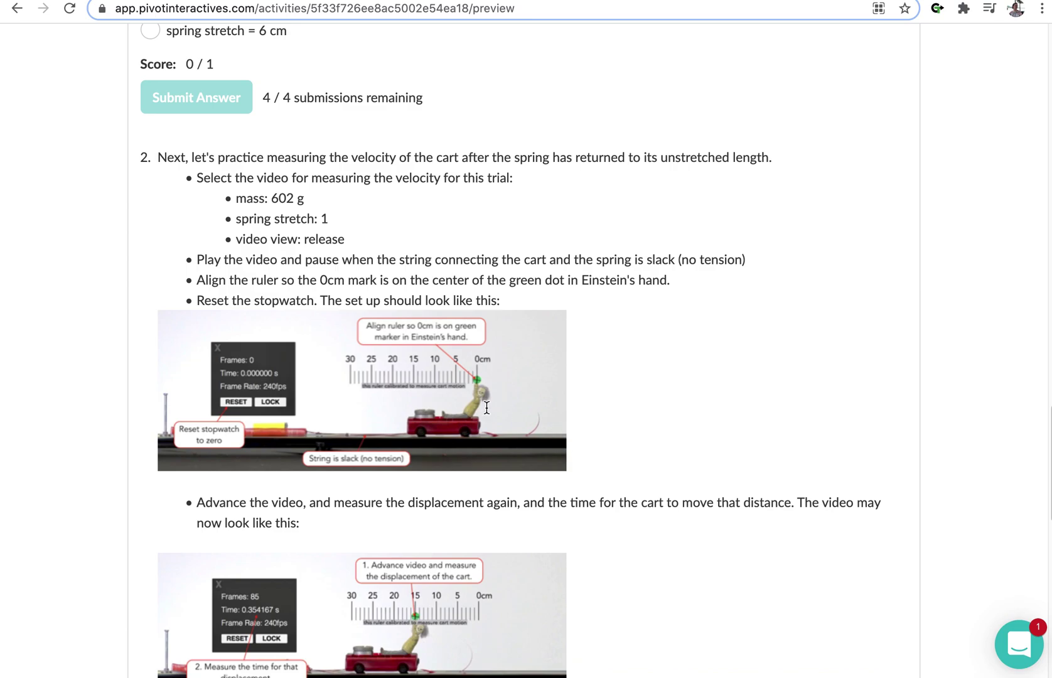
{"action": "scroll", "coordinate": [555, 574], "scroll_direction": "down", "scroll_amount": 8}
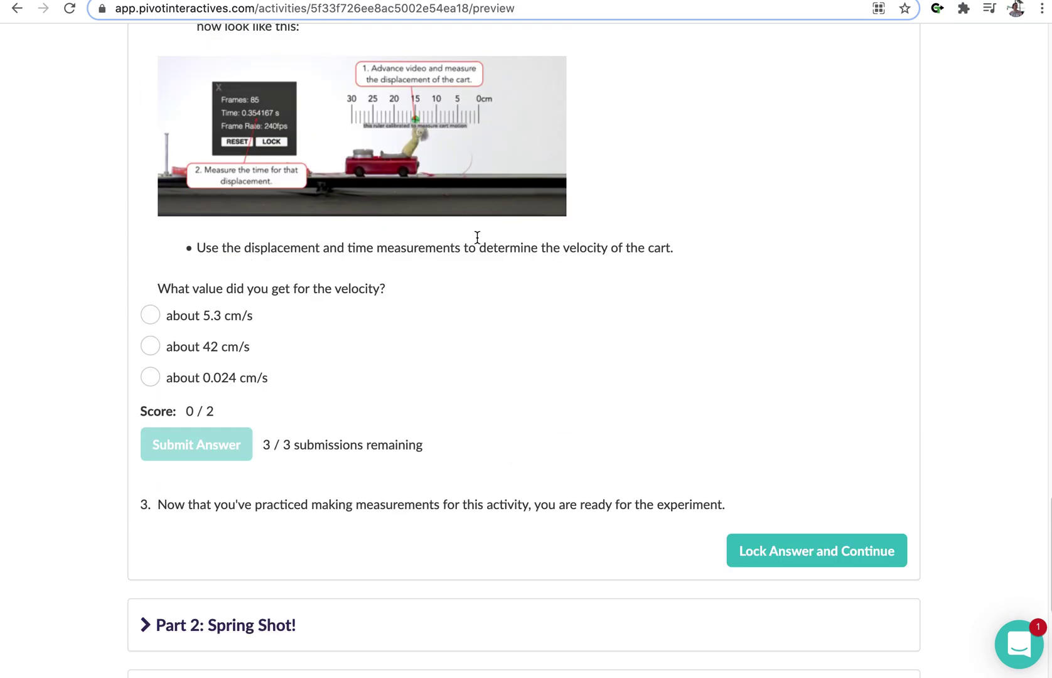
Lock the practice answers and expand the Part 2: Spring Shot! section.
{"action": "scroll", "coordinate": [777, 432], "scroll_direction": "down", "scroll_amount": 1}
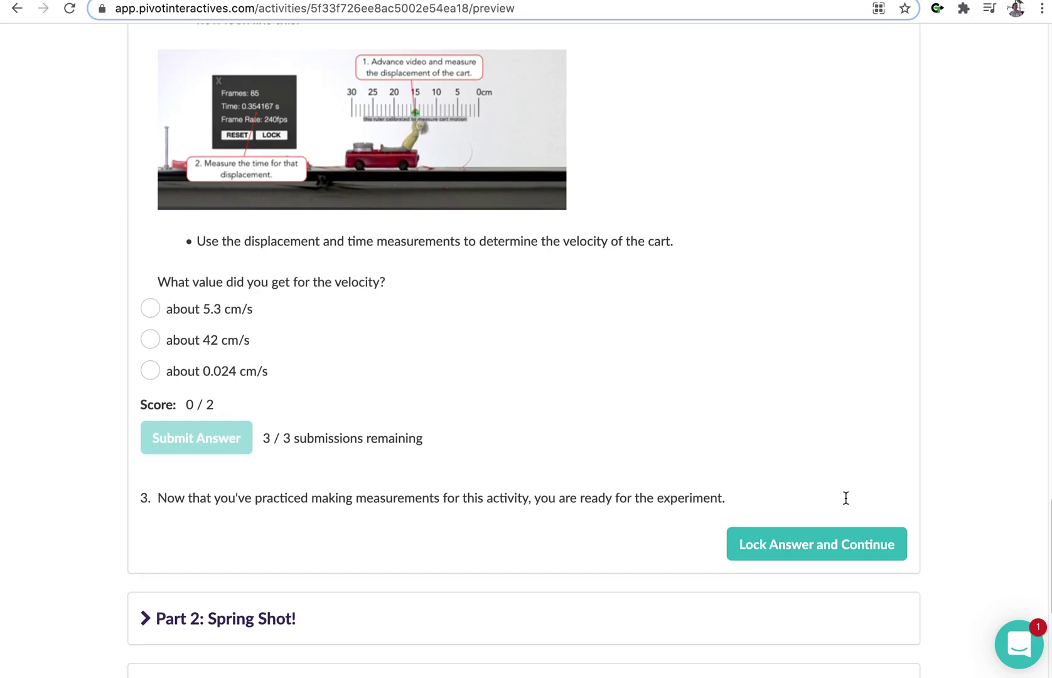
{"action": "left_click", "coordinate": [833, 556]}
{"action": "scroll", "coordinate": [644, 429], "scroll_direction": "down", "scroll_amount": 4}
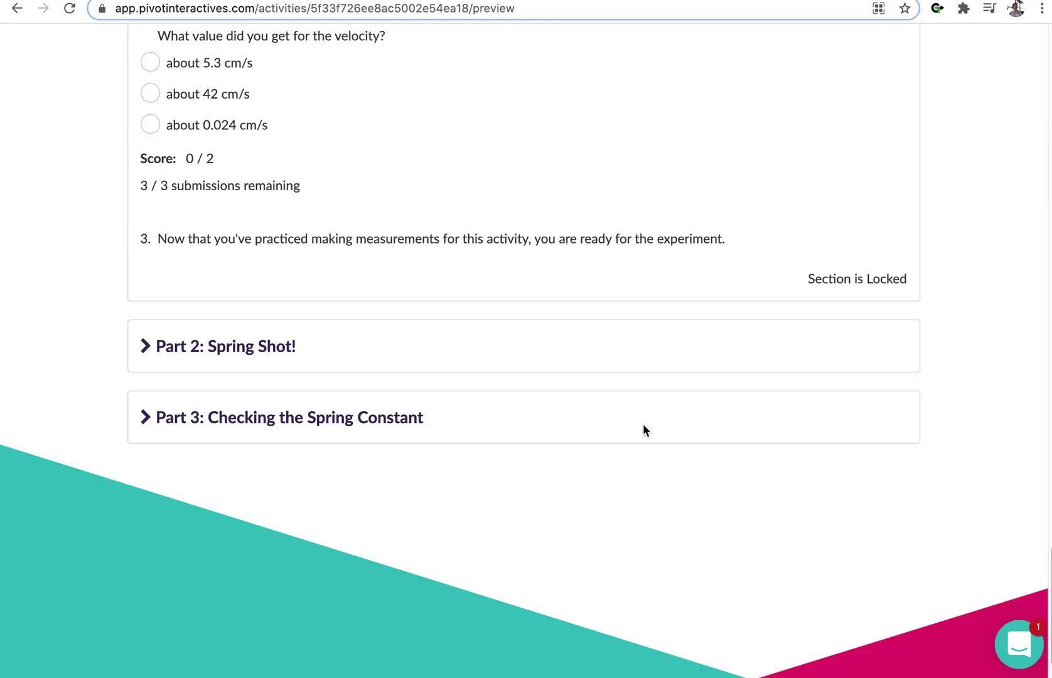
{"action": "left_click", "coordinate": [331, 344]}
Look through the Part 2 instructions, then bring up the annotated energy slide in Google Slides.
{"action": "scroll", "coordinate": [564, 368], "scroll_direction": "down", "scroll_amount": 5}
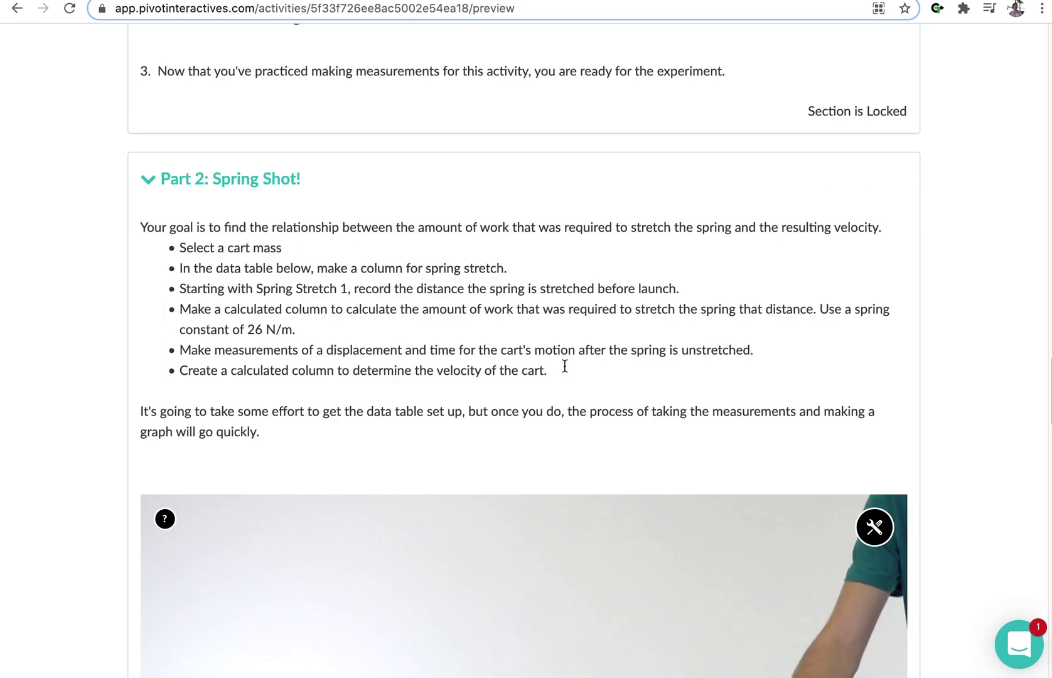
{"action": "scroll", "coordinate": [564, 363], "scroll_direction": "down", "scroll_amount": 2}
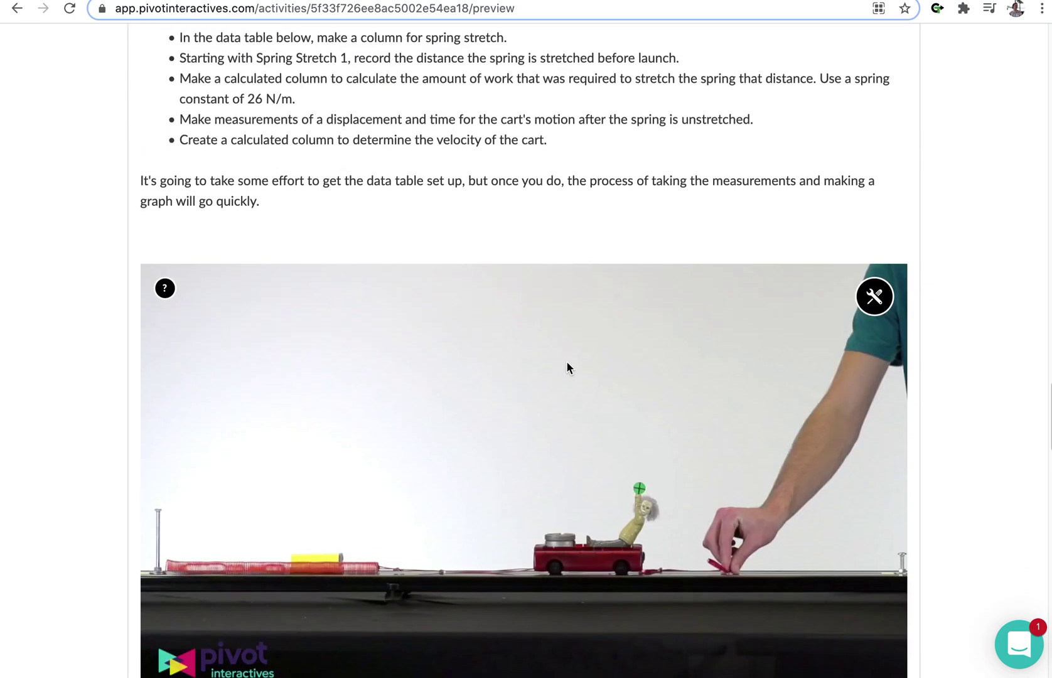
{"action": "scroll", "coordinate": [567, 368], "scroll_direction": "up", "scroll_amount": 3}
{"action": "scroll", "coordinate": [564, 367], "scroll_direction": "down", "scroll_amount": 1}
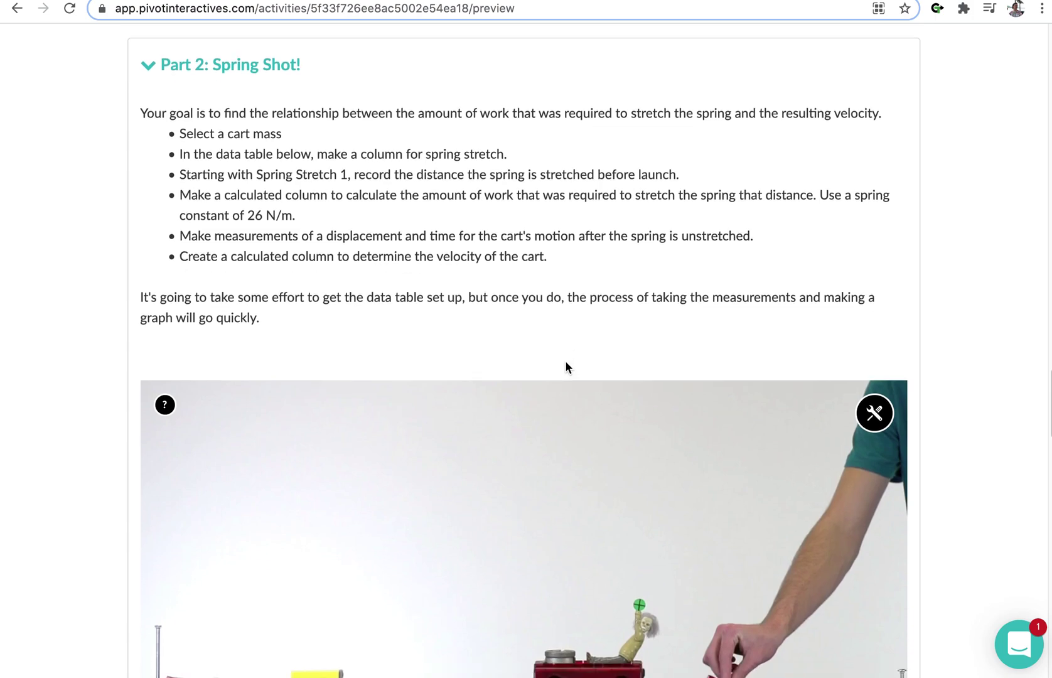
{"action": "left_click", "coordinate": [270, 8]}
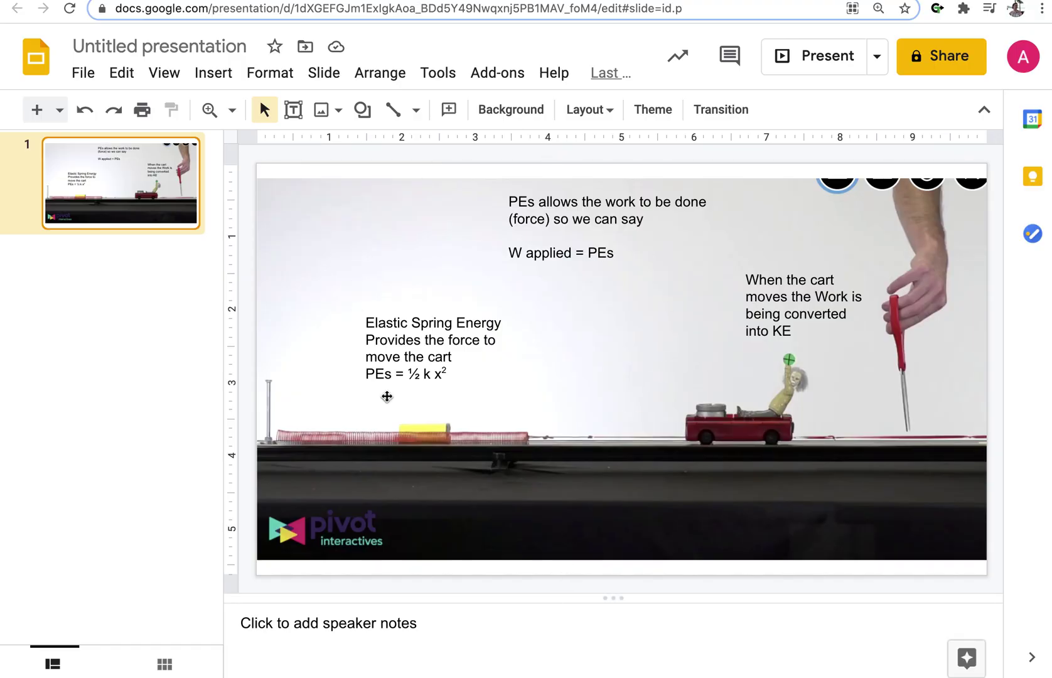
On the Spring Shot page, highlight the Part 2 goal, work, displacement/time and velocity instructions in turn.
{"action": "left_click", "coordinate": [643, 2]}
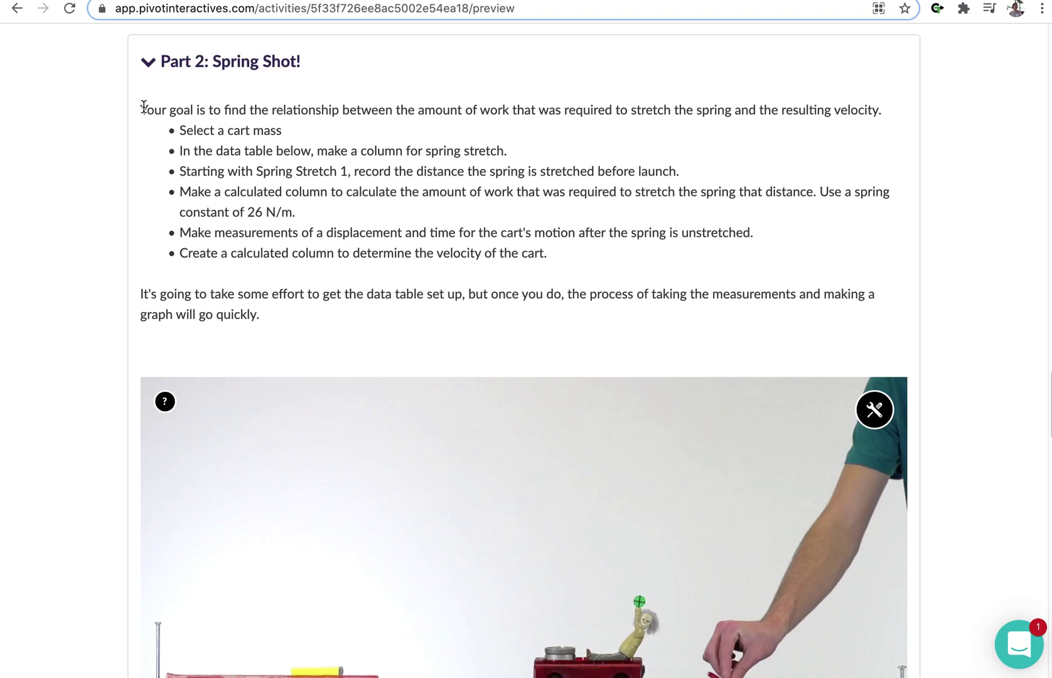
{"action": "left_click_drag", "start_coordinate": [139, 110], "coordinate": [881, 115]}
{"action": "left_click", "coordinate": [688, 133]}
{"action": "left_click_drag", "start_coordinate": [420, 195], "coordinate": [351, 214]}
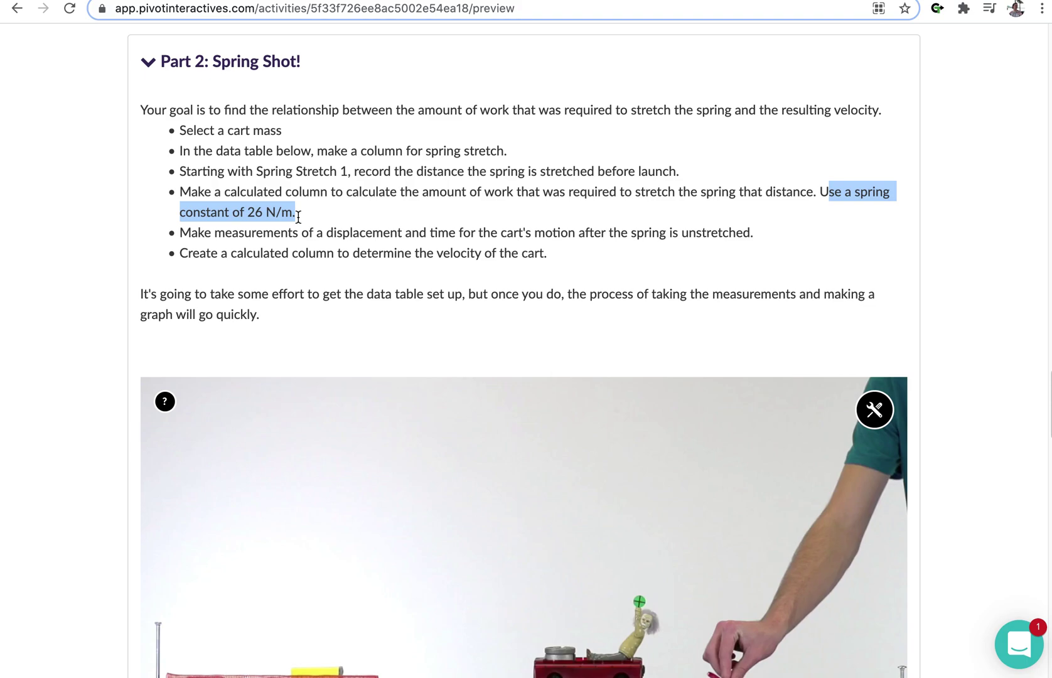
{"action": "left_click", "coordinate": [185, 249]}
{"action": "left_click_drag", "start_coordinate": [182, 232], "coordinate": [766, 232]}
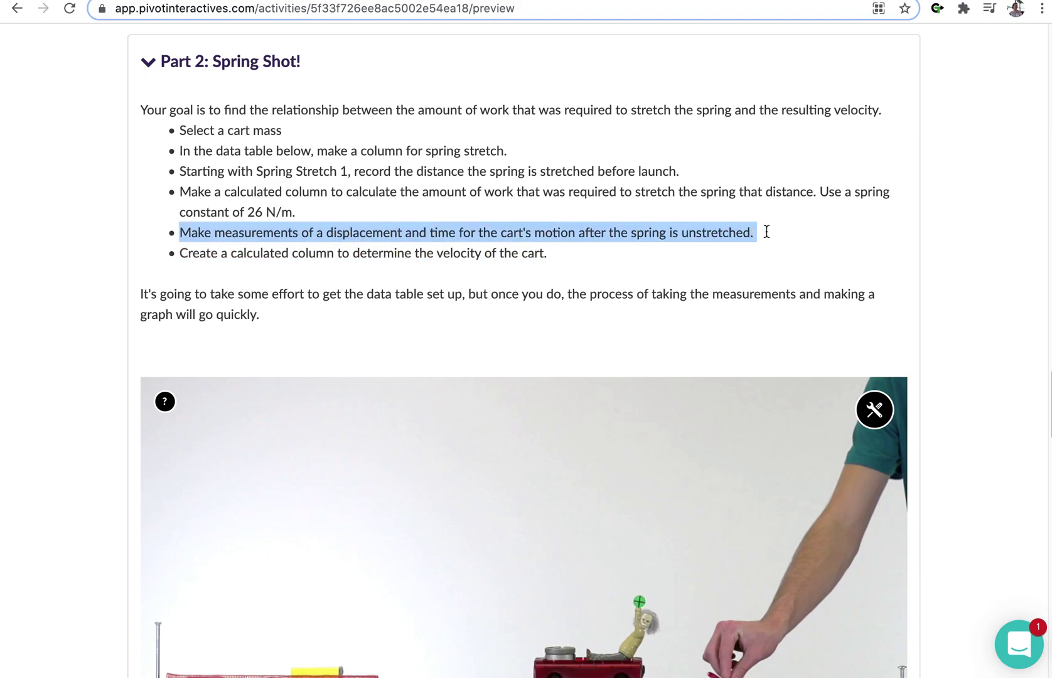
{"action": "left_click", "coordinate": [260, 263]}
{"action": "left_click_drag", "start_coordinate": [181, 253], "coordinate": [576, 258]}
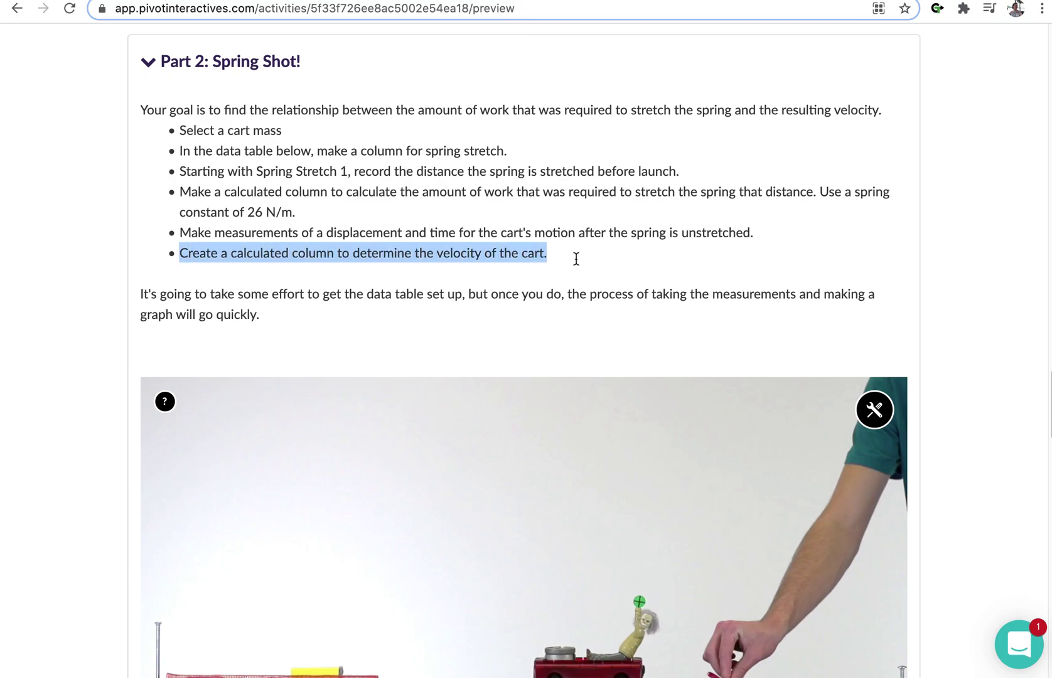
{"action": "left_click", "coordinate": [549, 333]}
{"action": "scroll", "coordinate": [548, 332], "scroll_direction": "down", "scroll_amount": 3}
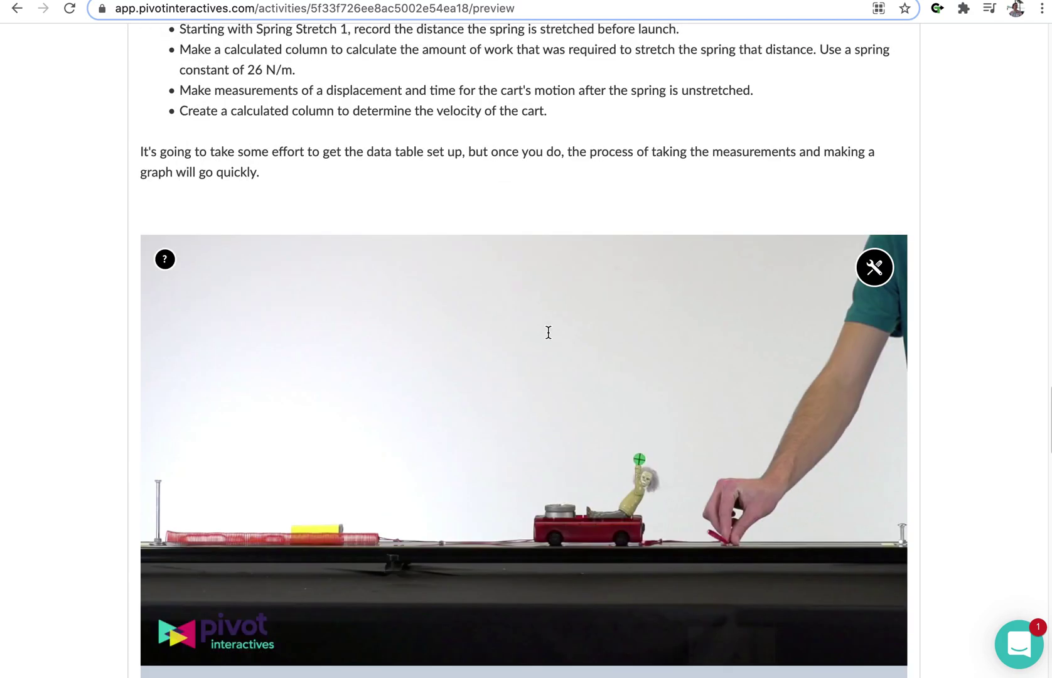
Bring the data table into view and open the Work column's Change Column Formula editor.
{"action": "scroll", "coordinate": [544, 332], "scroll_direction": "down", "scroll_amount": 3}
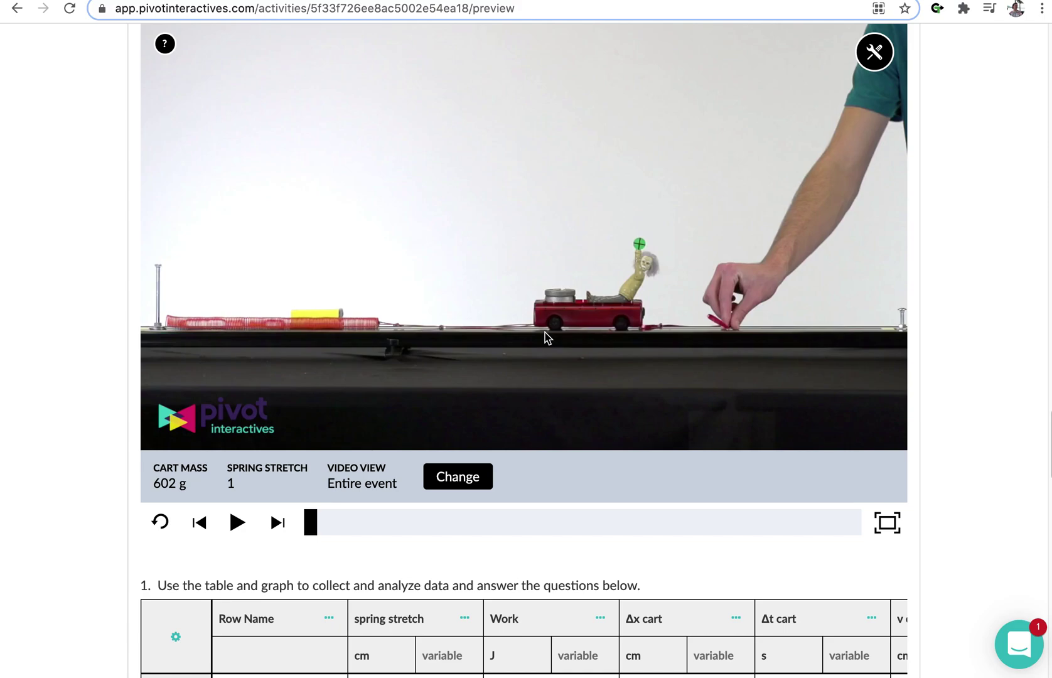
{"action": "scroll", "coordinate": [665, 312], "scroll_direction": "down", "scroll_amount": 1}
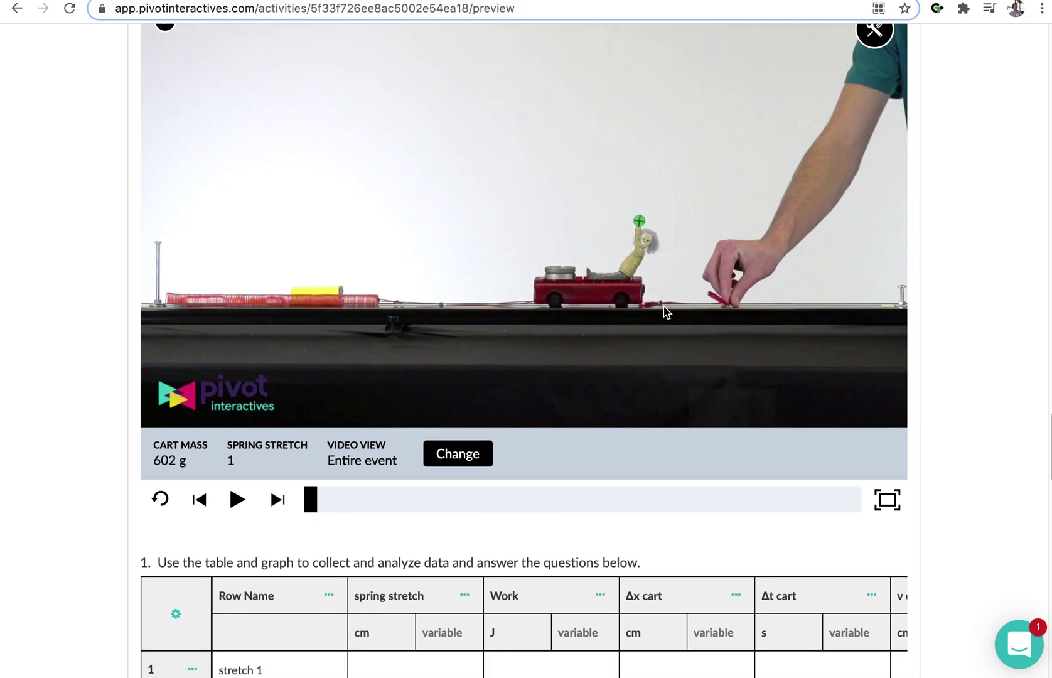
{"action": "scroll", "coordinate": [665, 312], "scroll_direction": "down", "scroll_amount": 5}
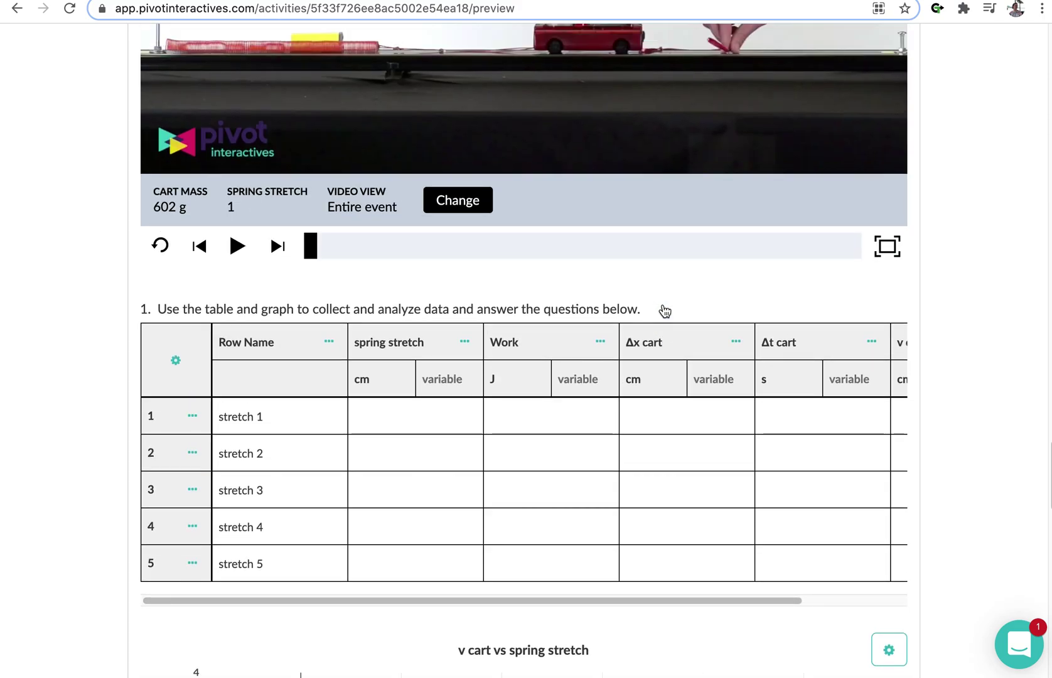
{"action": "left_click_drag", "start_coordinate": [552, 603], "coordinate": [467, 612]}
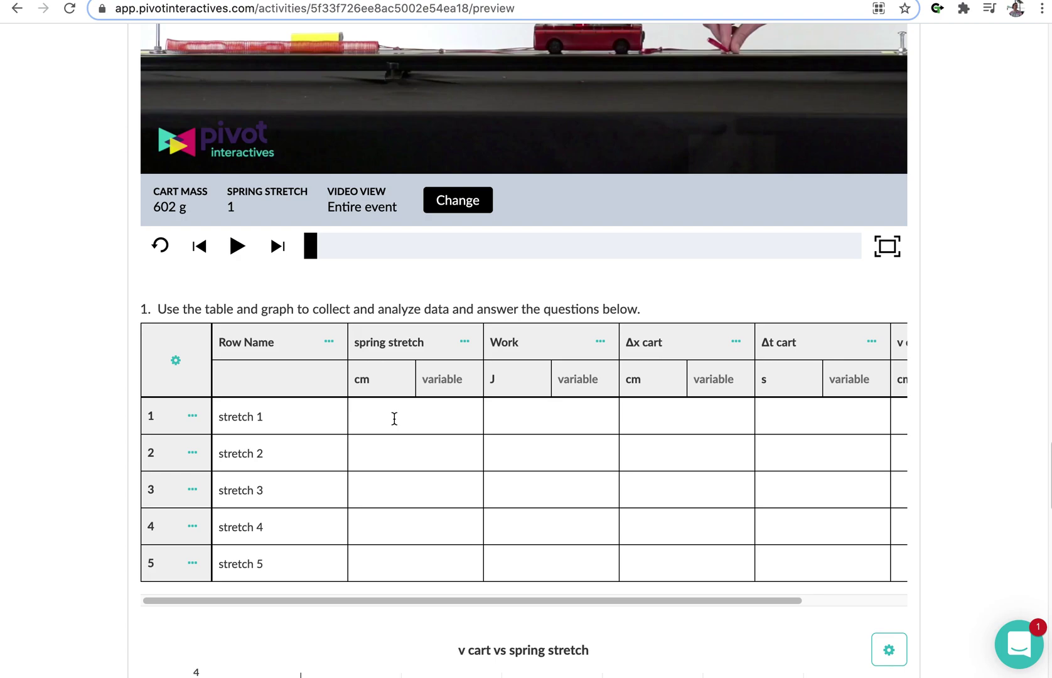
{"action": "left_click", "coordinate": [527, 425]}
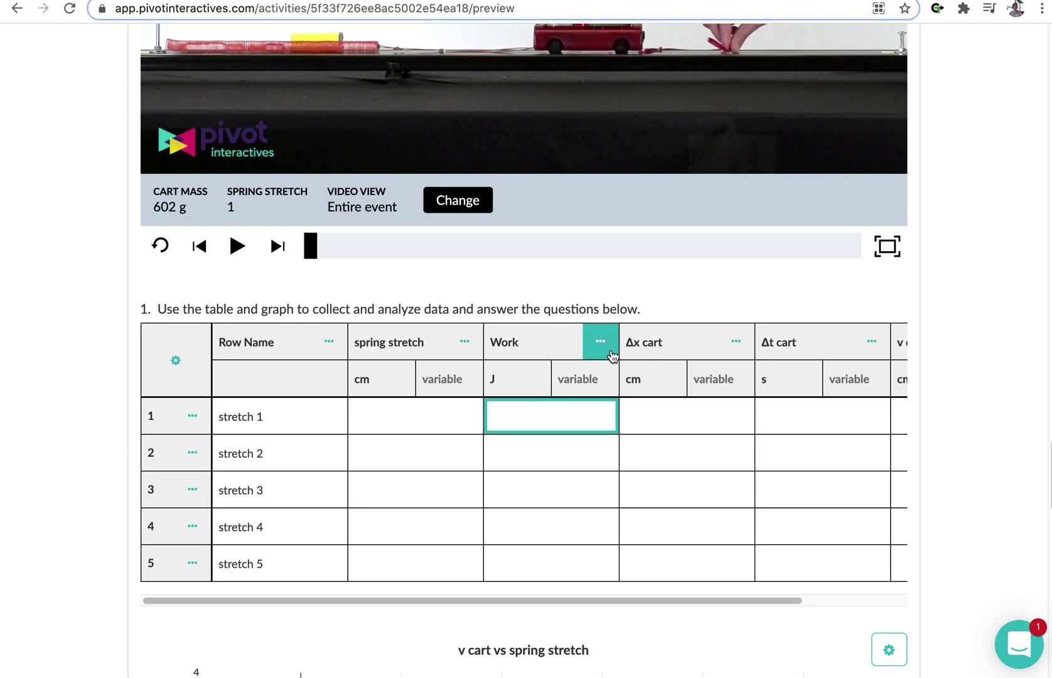
{"action": "left_click", "coordinate": [607, 355]}
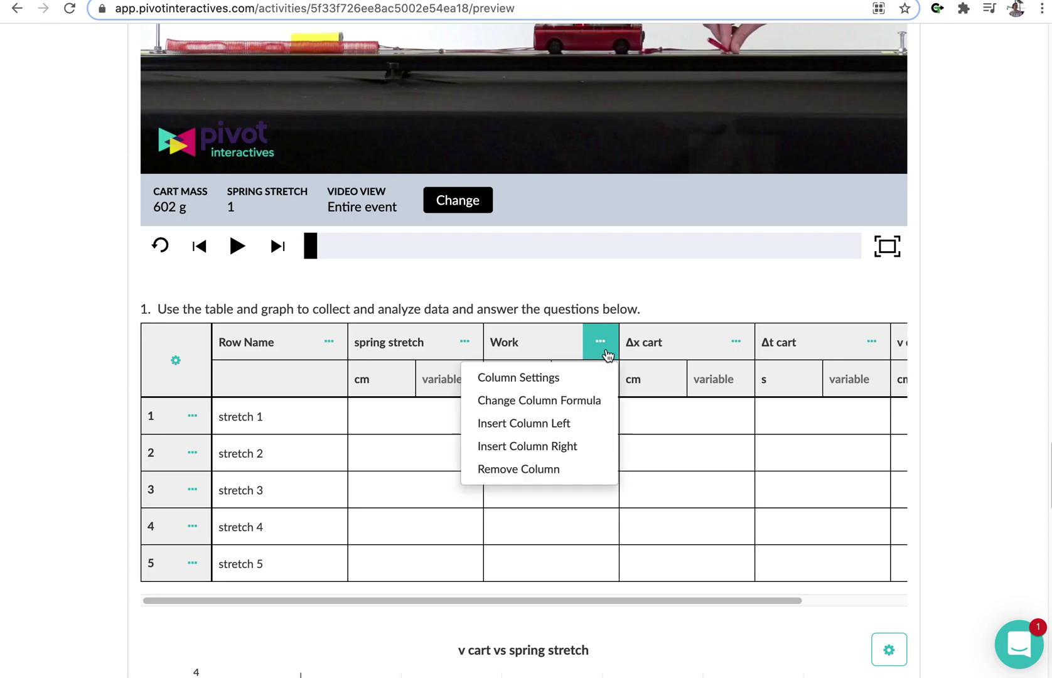
{"action": "left_click", "coordinate": [593, 402]}
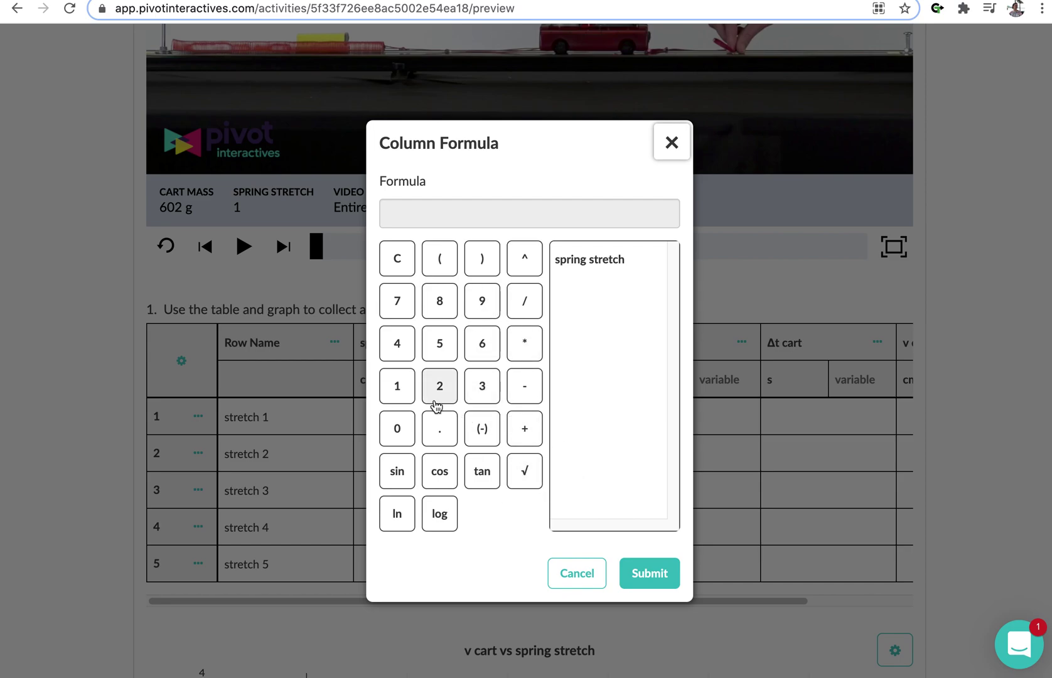
Build the formula .5 * 26 * spring stretch^2 for Work (J) and submit it.
{"action": "left_click", "coordinate": [433, 437]}
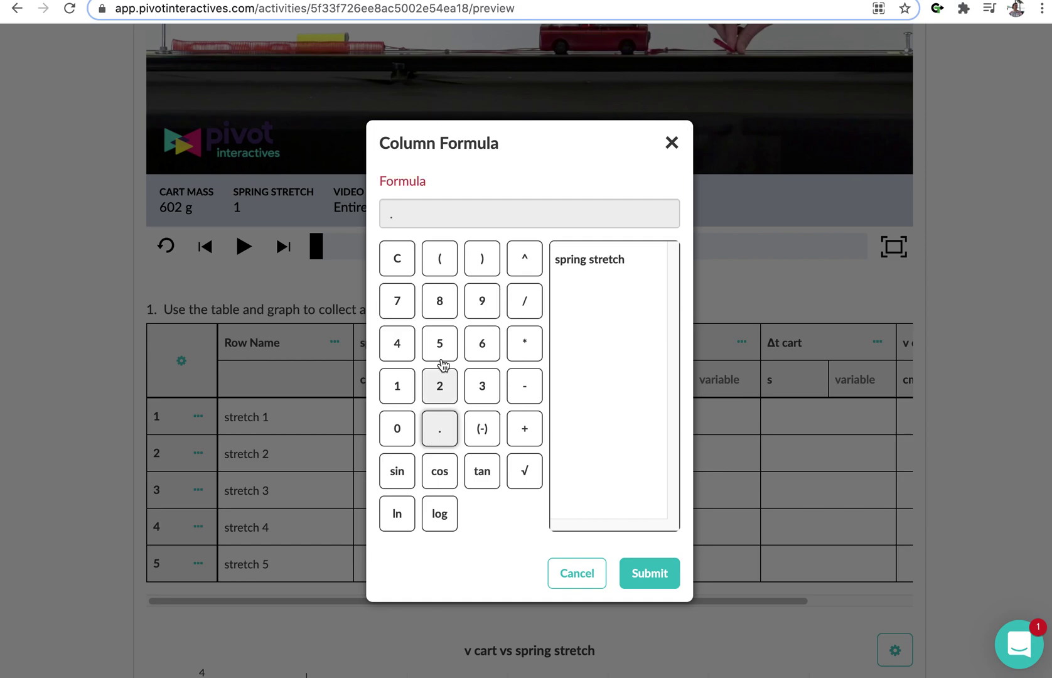
{"action": "left_click", "coordinate": [441, 352]}
{"action": "left_click", "coordinate": [526, 356]}
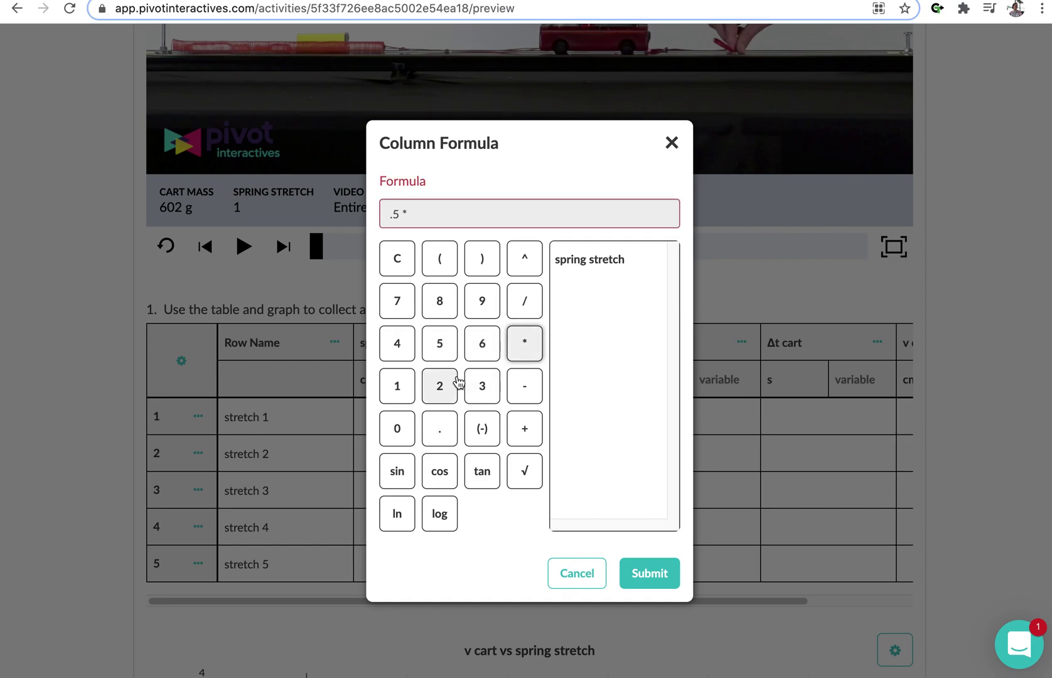
{"action": "left_click", "coordinate": [446, 384]}
{"action": "left_click", "coordinate": [487, 351]}
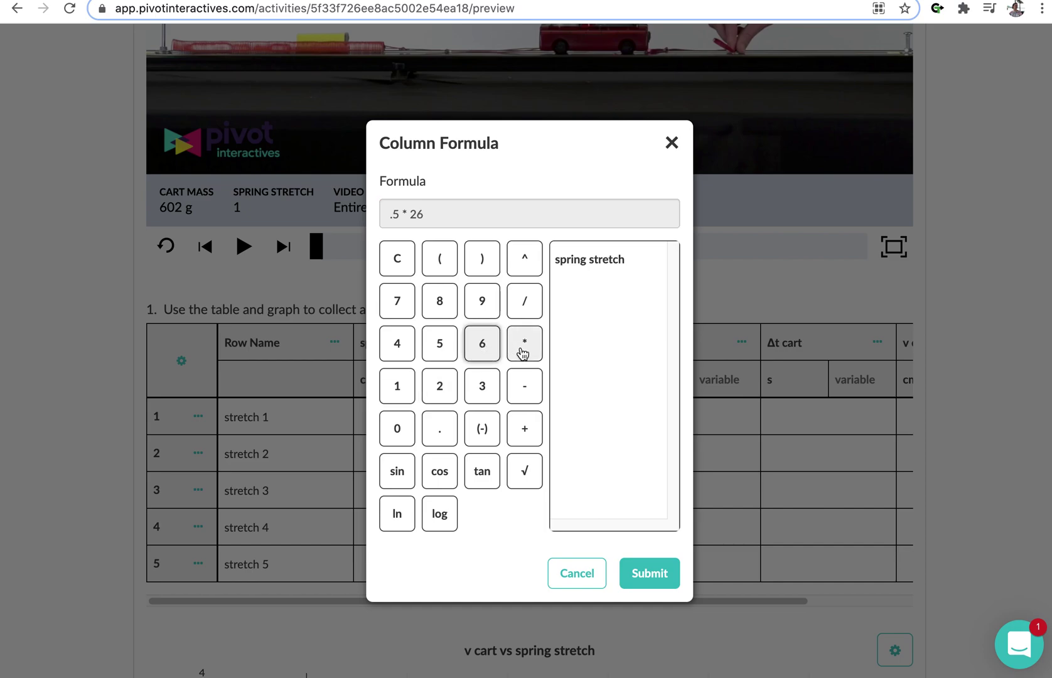
{"action": "left_click", "coordinate": [518, 352]}
{"action": "left_click", "coordinate": [595, 259]}
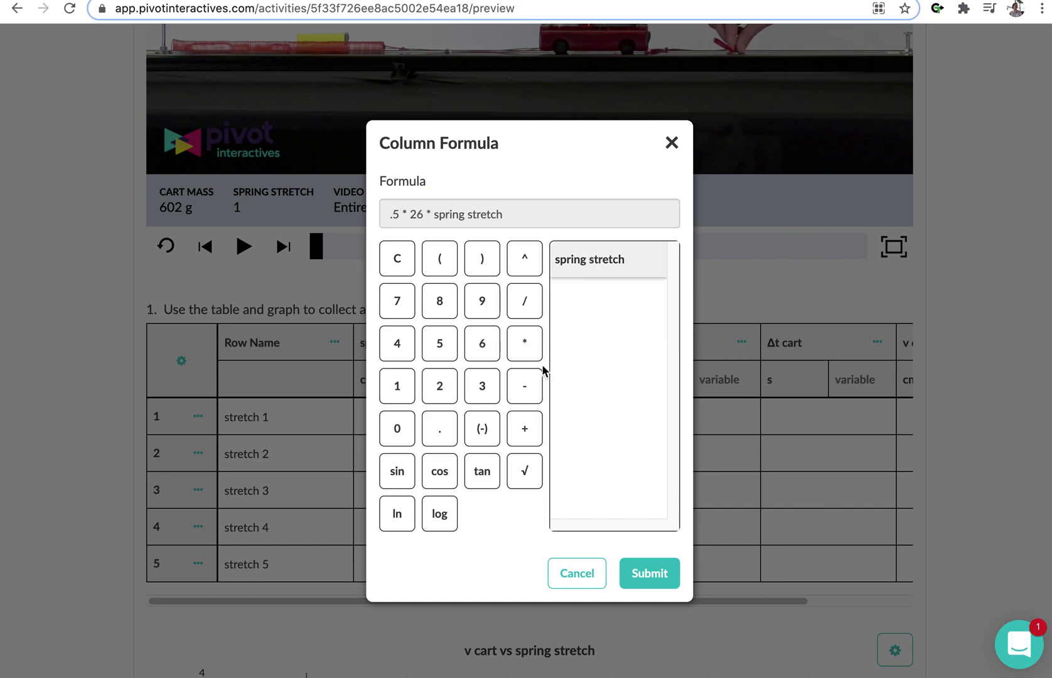
{"action": "left_click", "coordinate": [525, 259]}
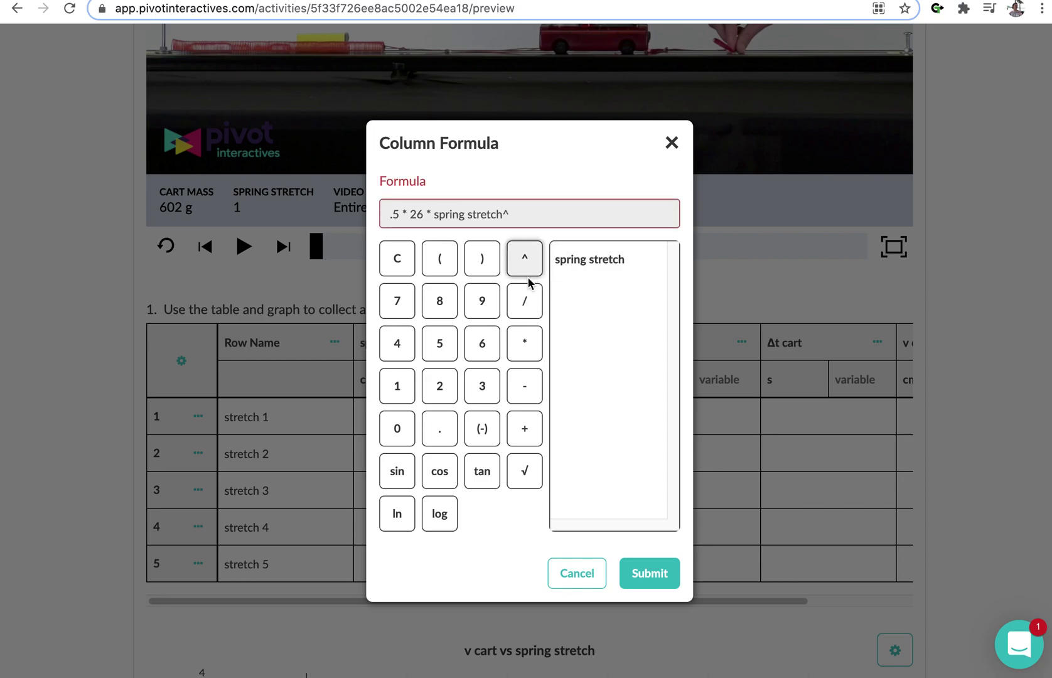
{"action": "left_click", "coordinate": [440, 386]}
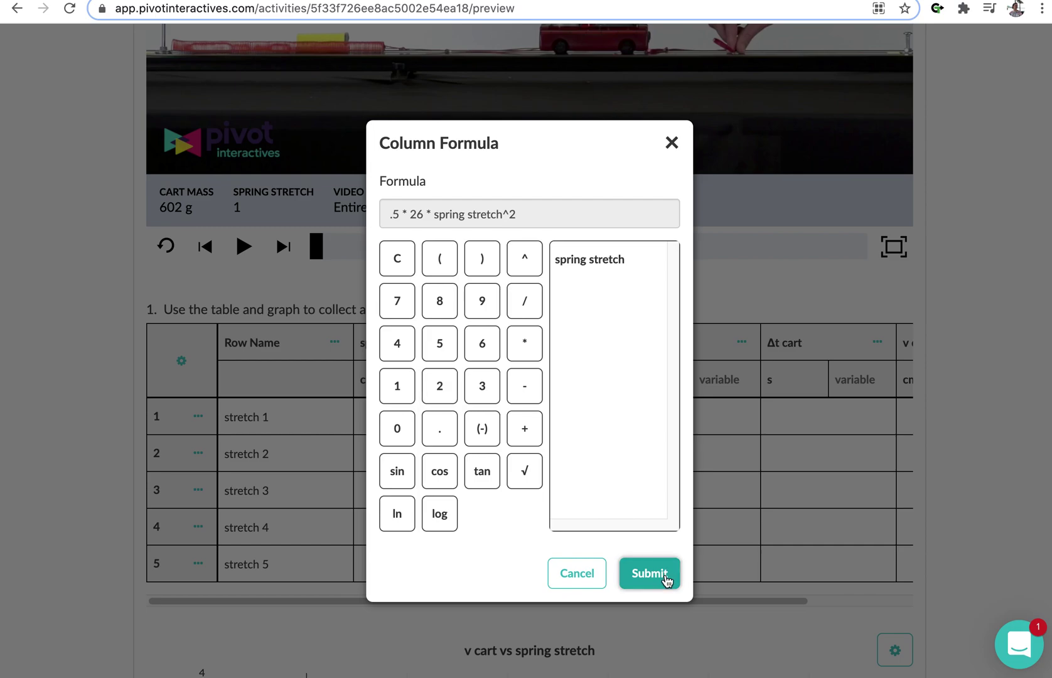
{"action": "left_click", "coordinate": [665, 576]}
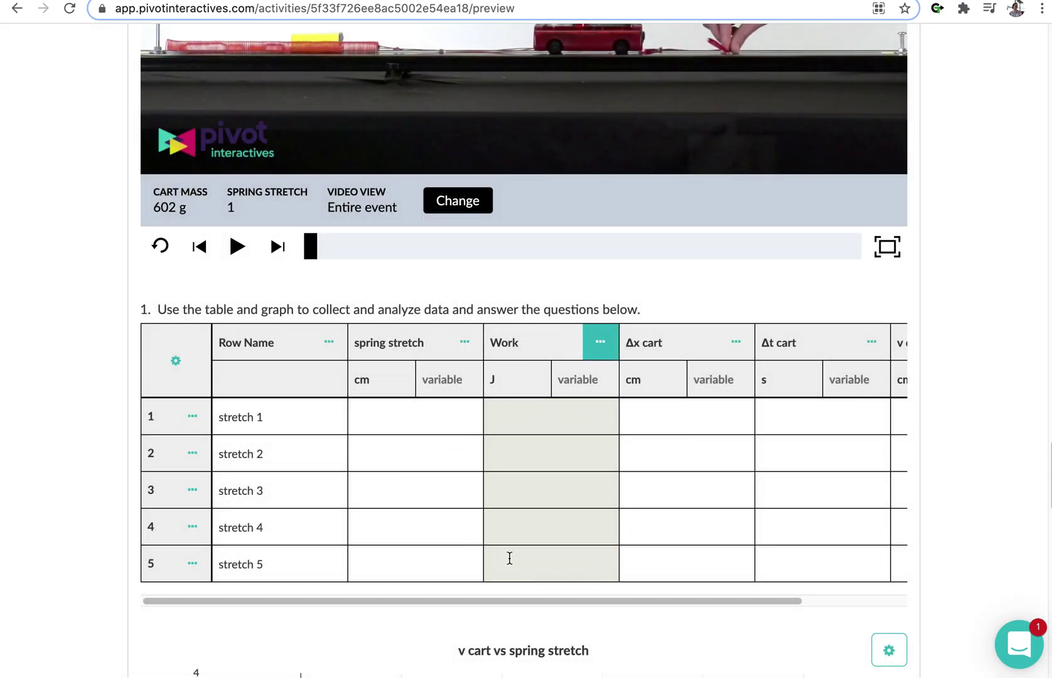
{"action": "left_click", "coordinate": [642, 417]}
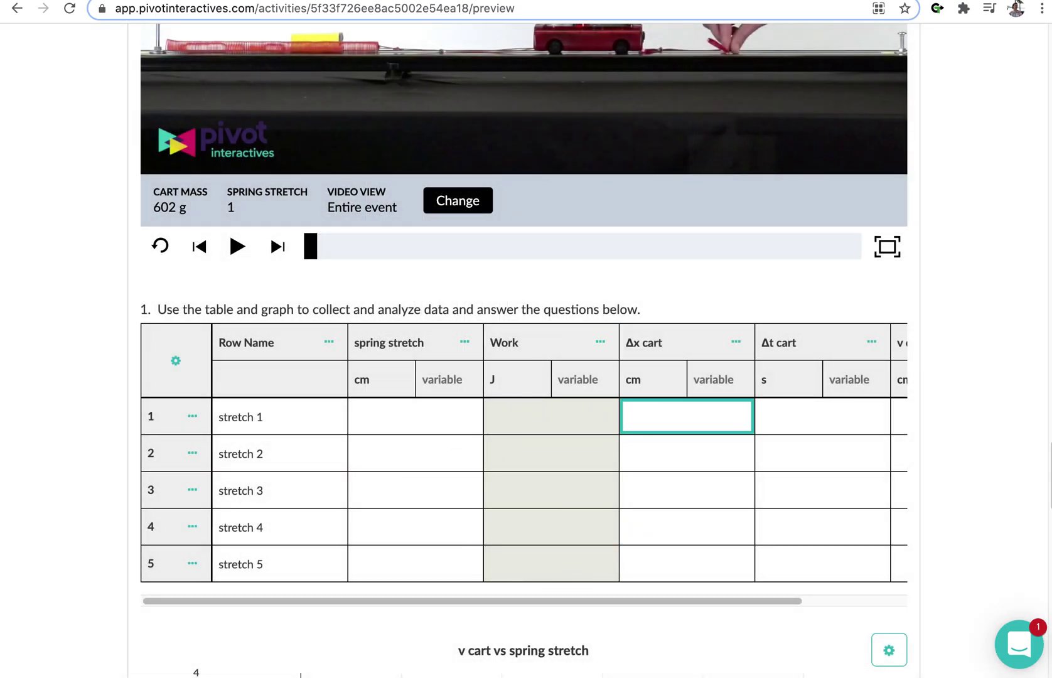
Give the v cart (cm/s) column the formula Δx cart / Δt cart.
{"action": "left_click", "coordinate": [818, 413]}
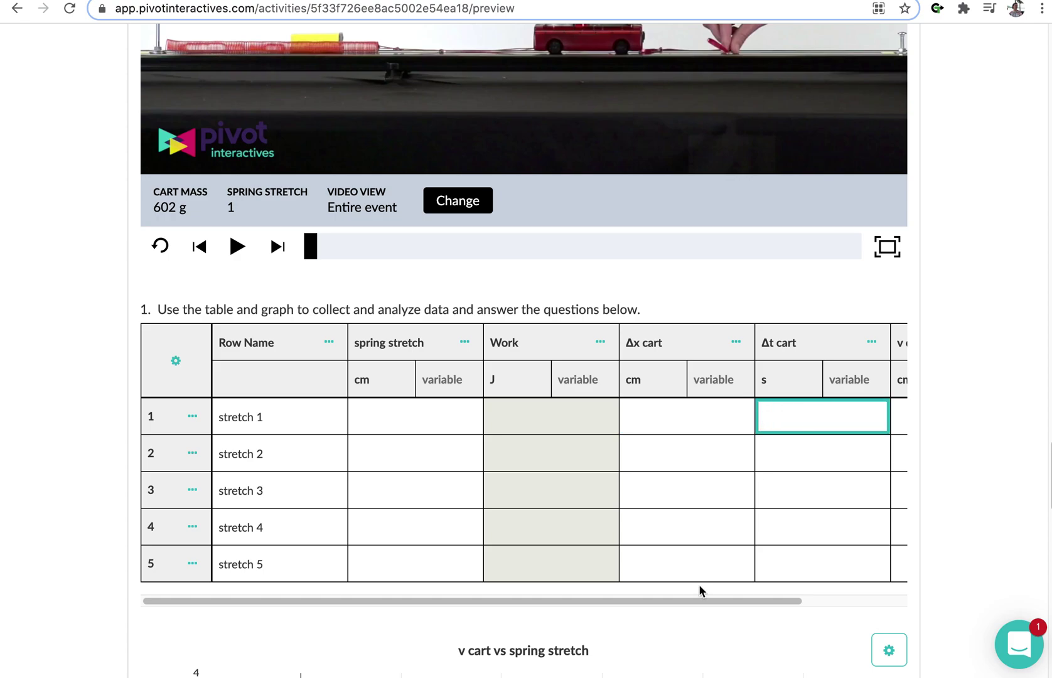
{"action": "left_click_drag", "start_coordinate": [702, 601], "coordinate": [805, 602]}
{"action": "left_click", "coordinate": [890, 356]}
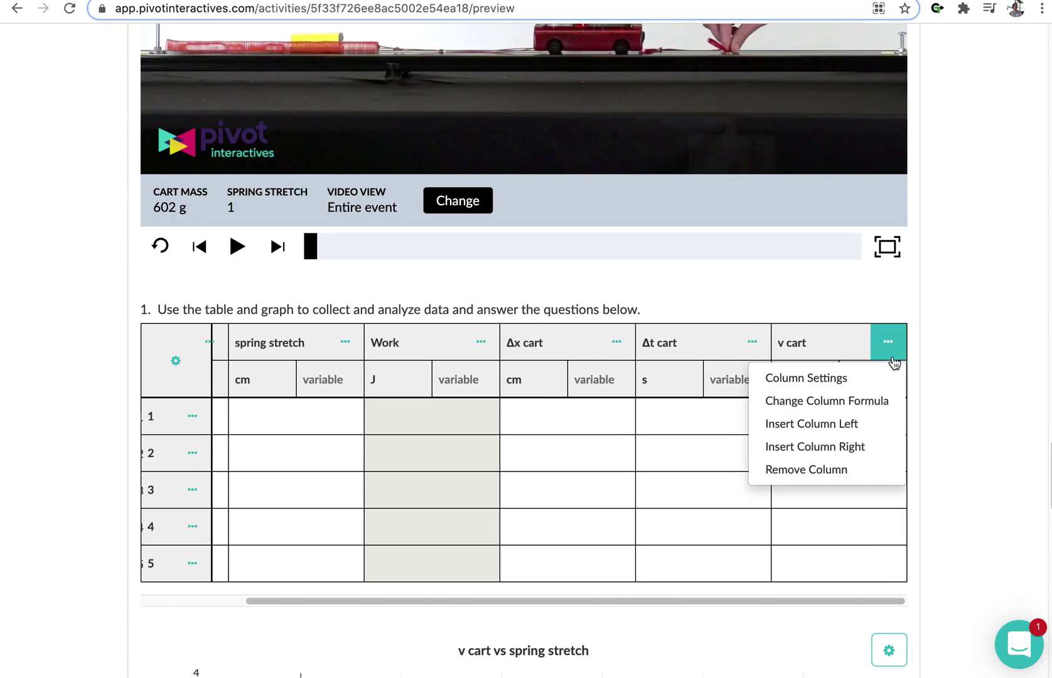
{"action": "left_click", "coordinate": [864, 403]}
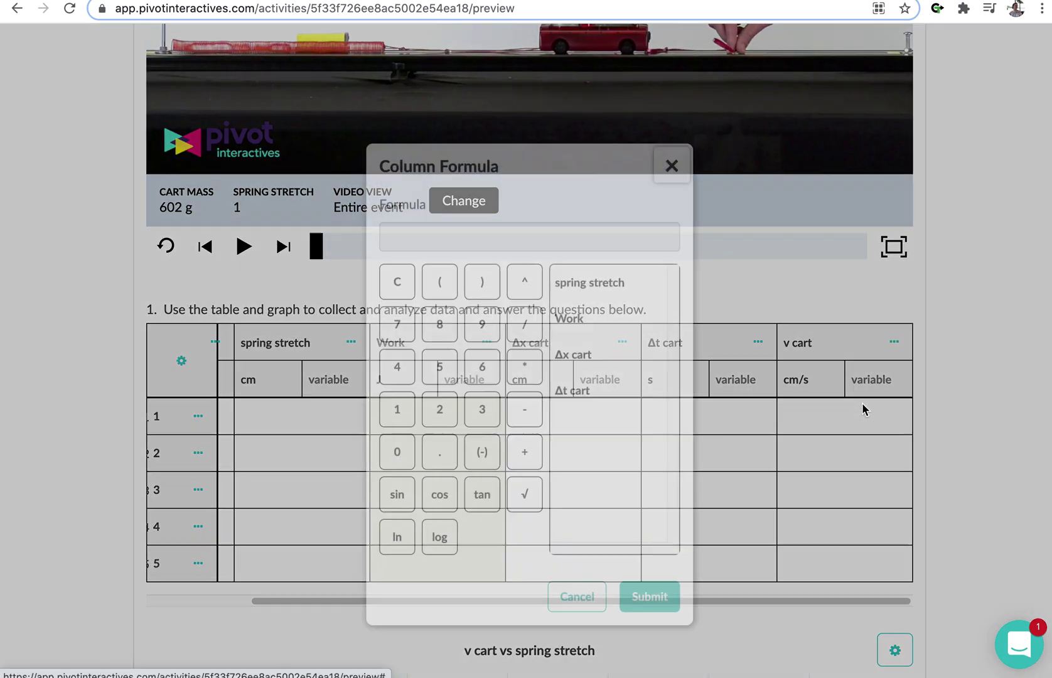
{"action": "left_click", "coordinate": [591, 334]}
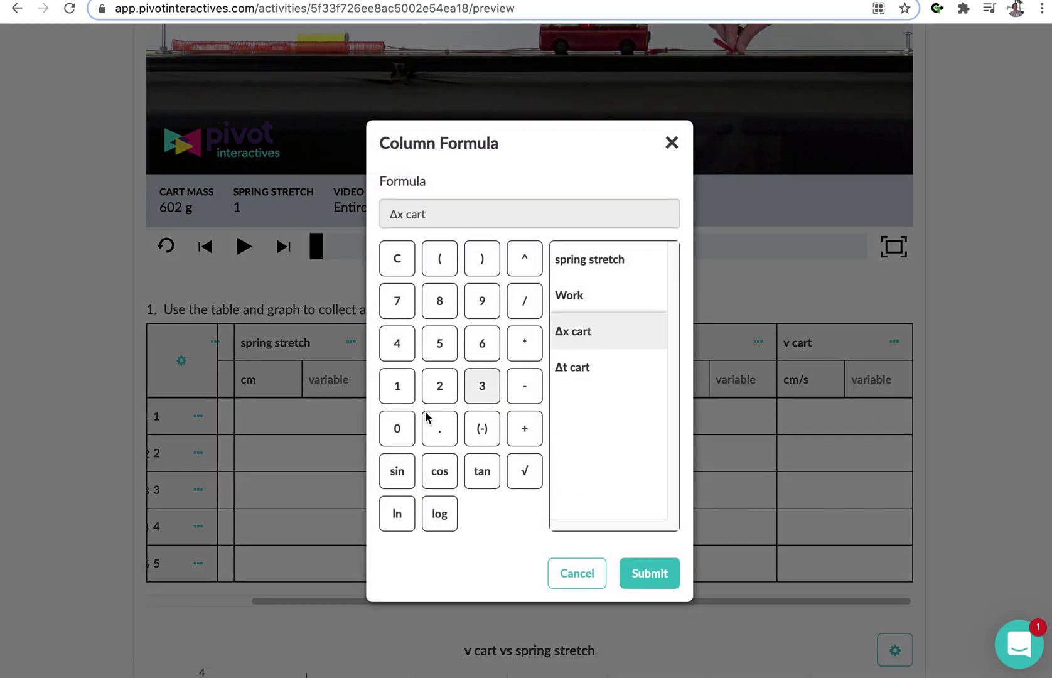
{"action": "left_click", "coordinate": [525, 309]}
{"action": "left_click", "coordinate": [614, 381]}
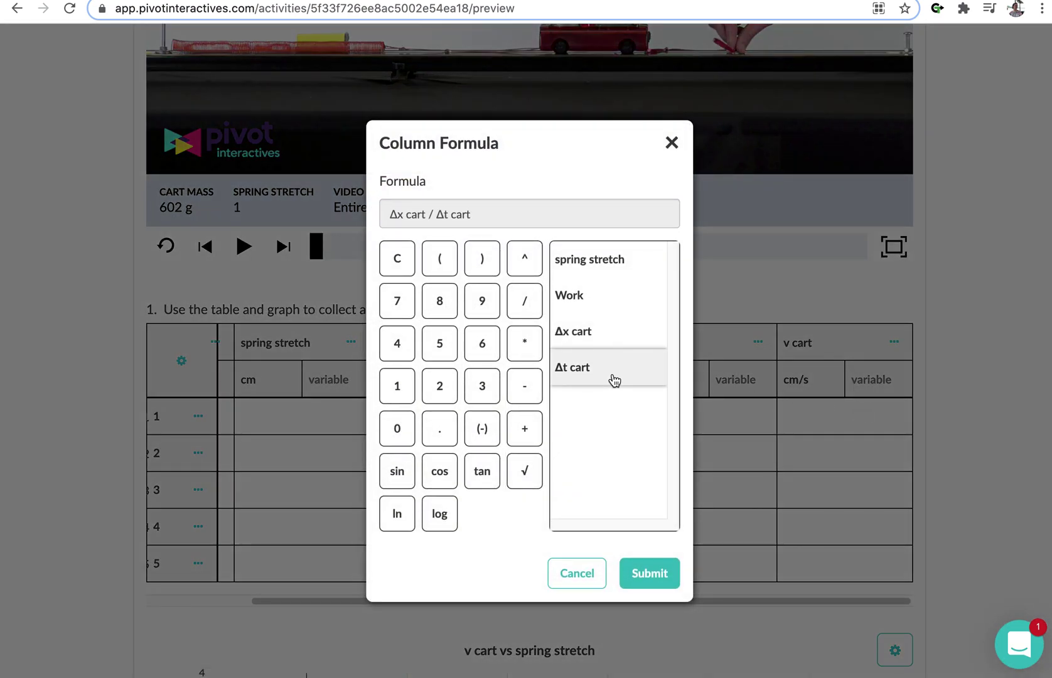
{"action": "left_click", "coordinate": [667, 573]}
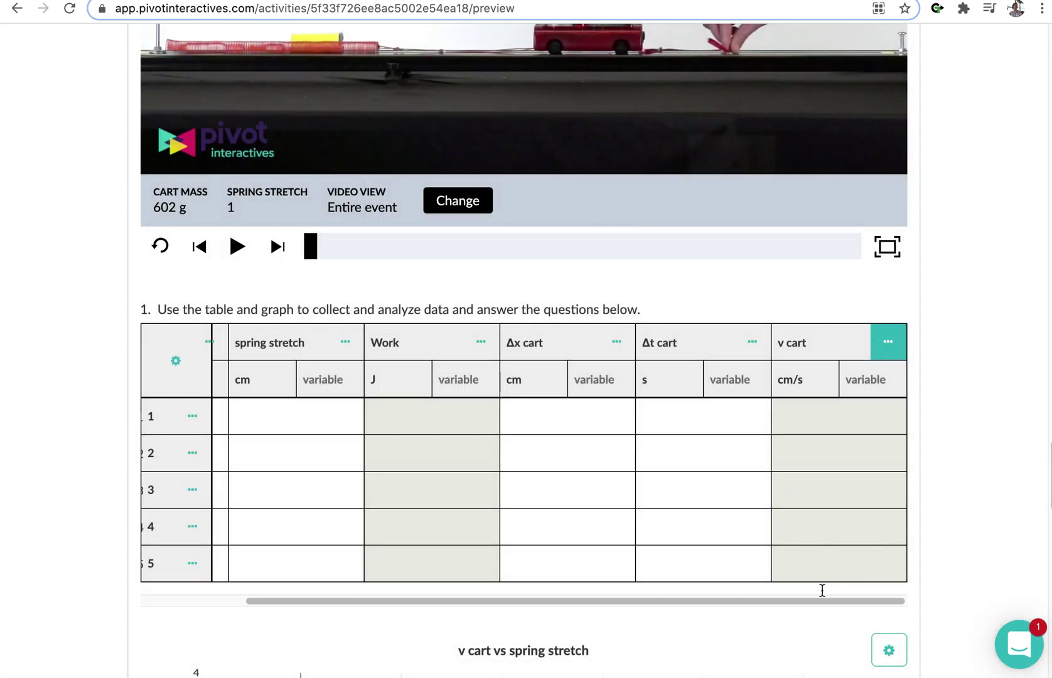
{"action": "left_click_drag", "start_coordinate": [795, 606], "coordinate": [545, 612]}
{"action": "scroll", "coordinate": [563, 383], "scroll_direction": "up", "scroll_amount": 6}
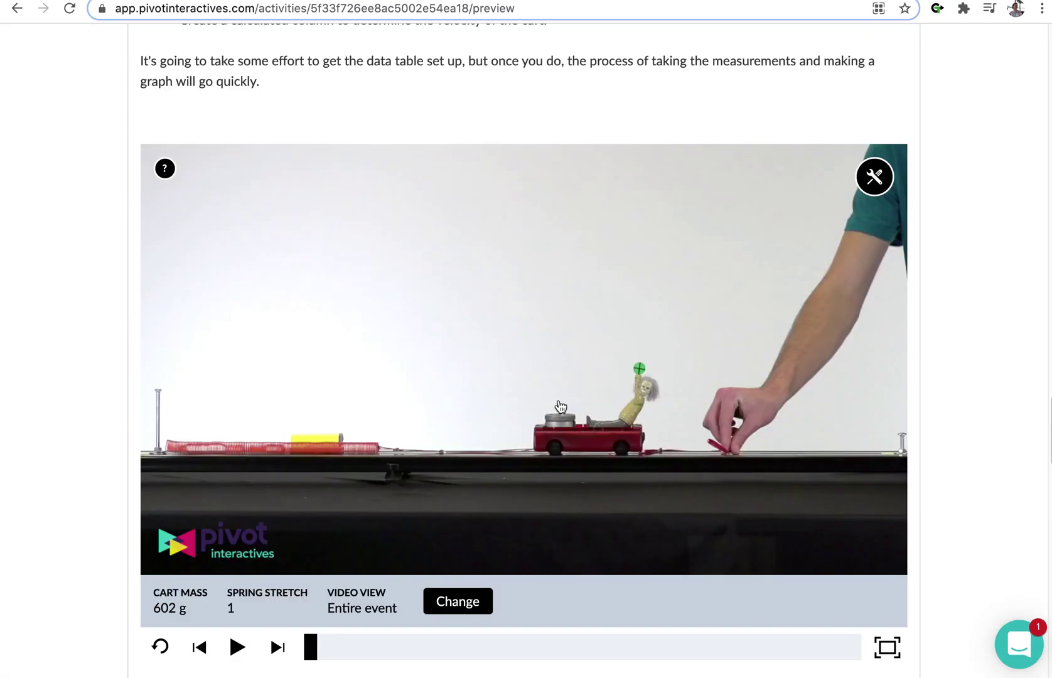
Switch the video to the Spring Stretch view and load it.
{"action": "scroll", "coordinate": [561, 407], "scroll_direction": "down", "scroll_amount": 2}
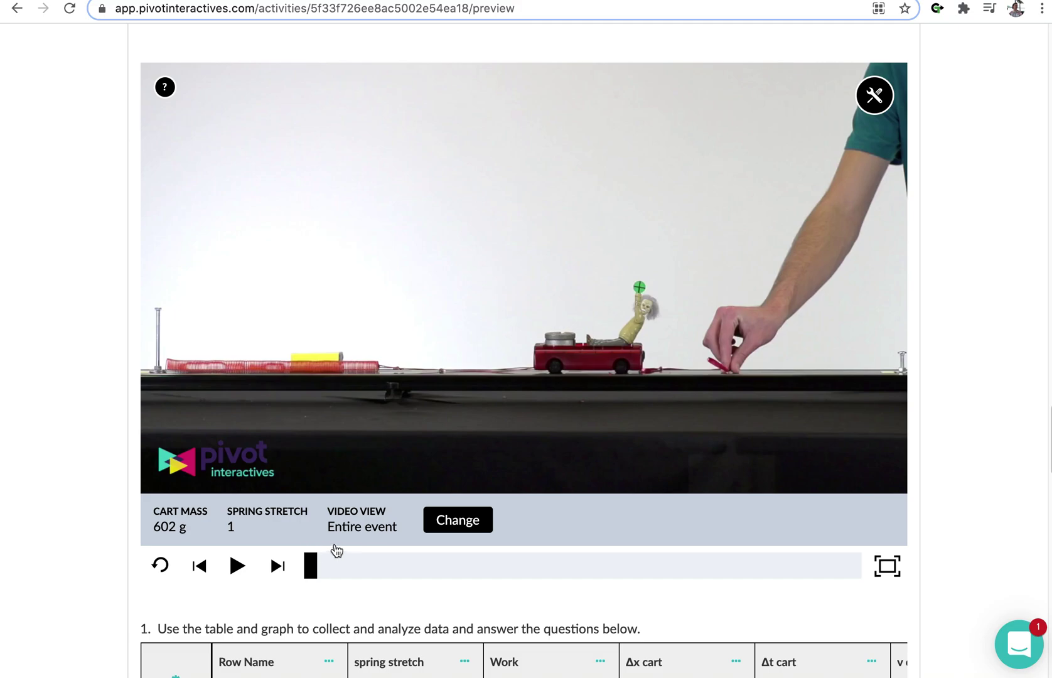
{"action": "left_click", "coordinate": [349, 540]}
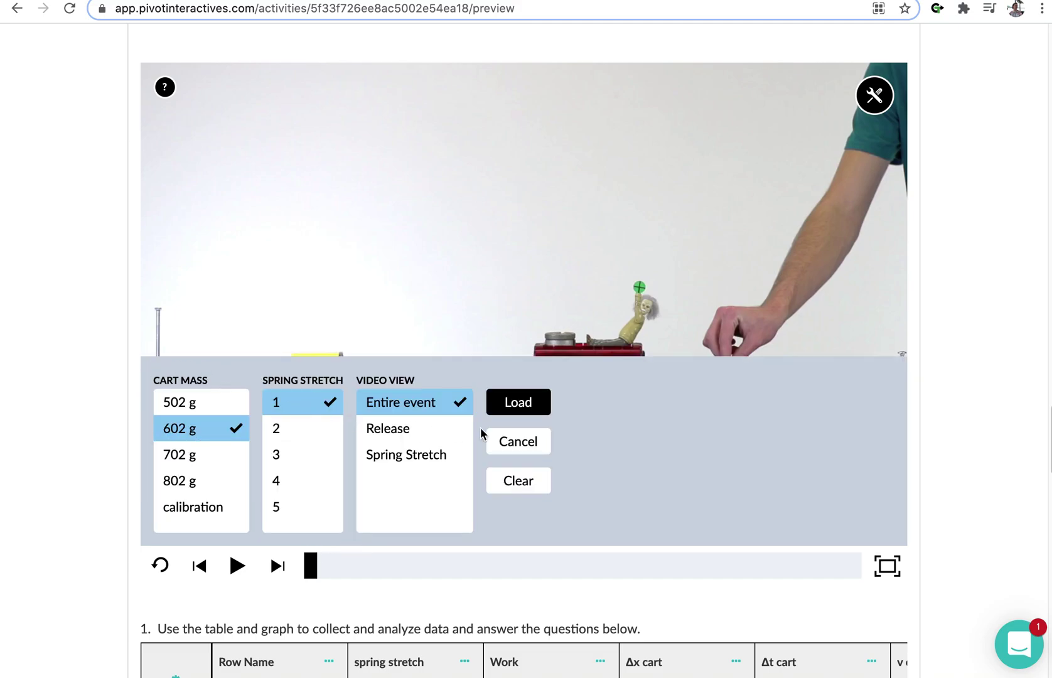
{"action": "left_click", "coordinate": [406, 462]}
{"action": "left_click", "coordinate": [518, 402]}
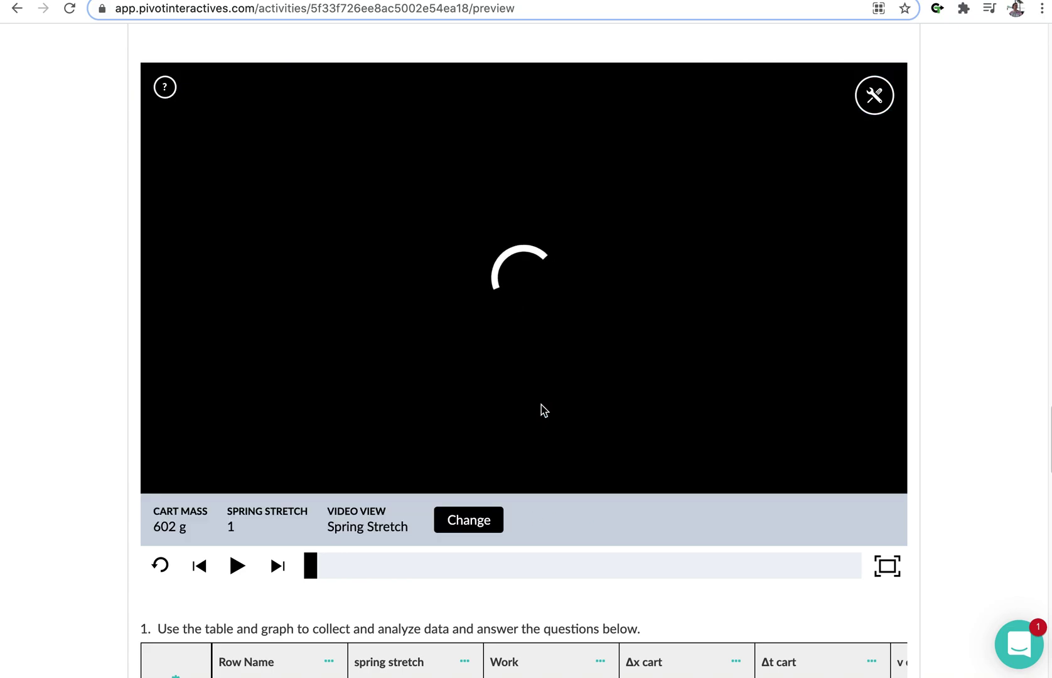
Overlay the spring-stretch ruler beside the spring and stop the clip at full stretch.
{"action": "left_click", "coordinate": [874, 95]}
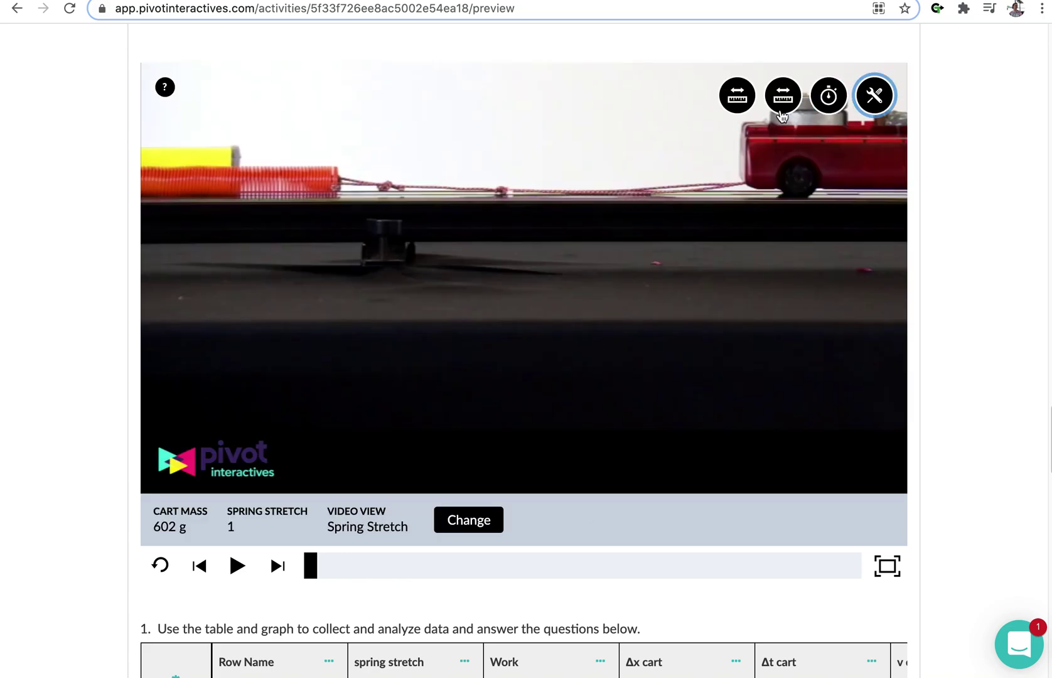
{"action": "left_click", "coordinate": [782, 95]}
{"action": "left_click_drag", "start_coordinate": [515, 127], "coordinate": [551, 132]}
{"action": "left_click", "coordinate": [239, 567]}
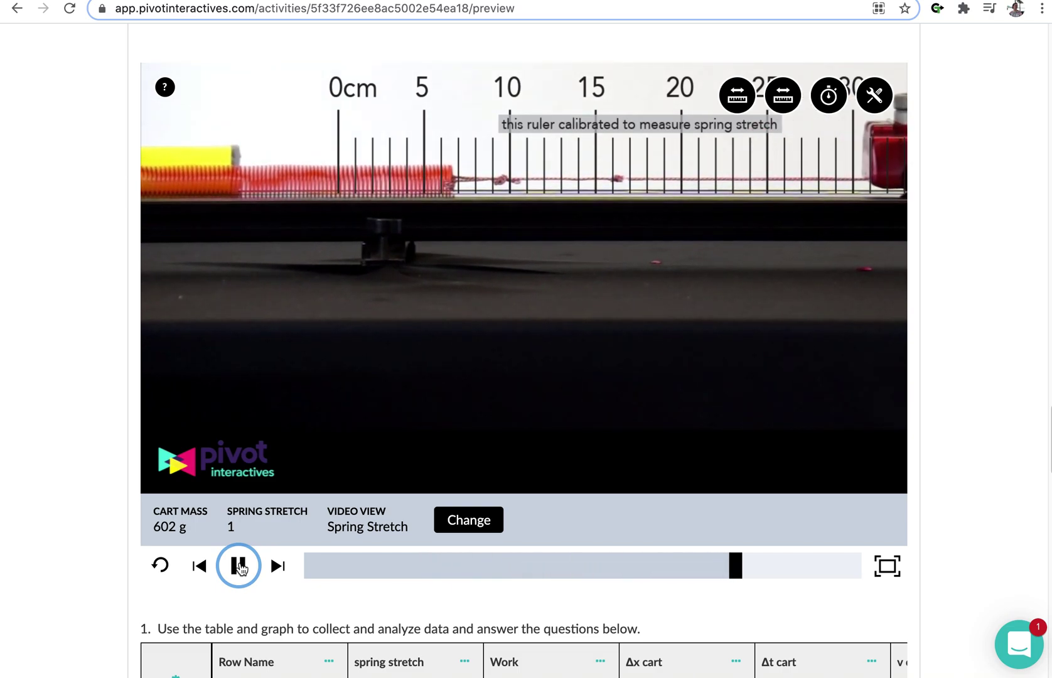
{"action": "left_click", "coordinate": [239, 566]}
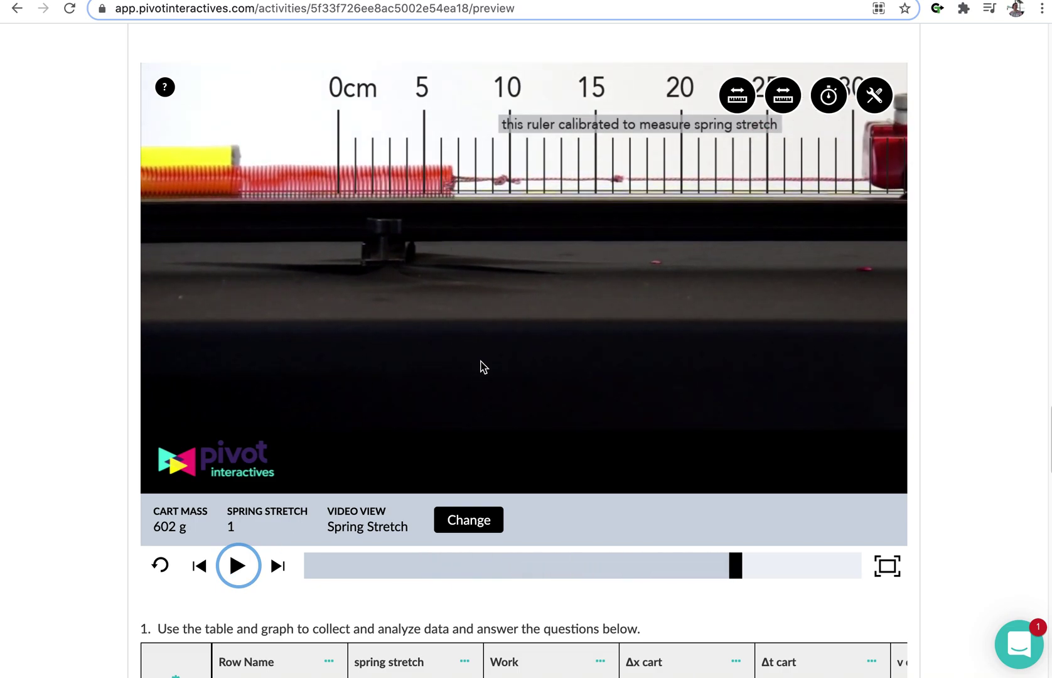
{"action": "scroll", "coordinate": [483, 367], "scroll_direction": "down", "scroll_amount": 3}
Enter a 6.5 cm spring stretch for stretch 1, so Work computes to 549.25 J.
{"action": "left_click", "coordinate": [415, 584]}
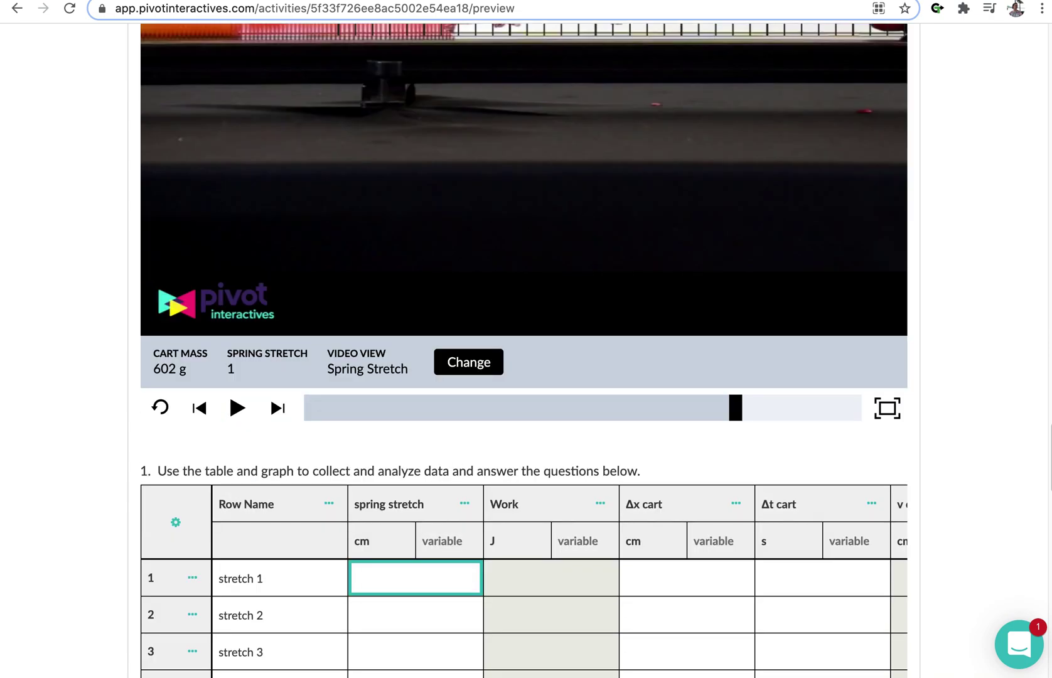
{"action": "type", "text": "6.5"}
{"action": "key", "text": "Tab"}
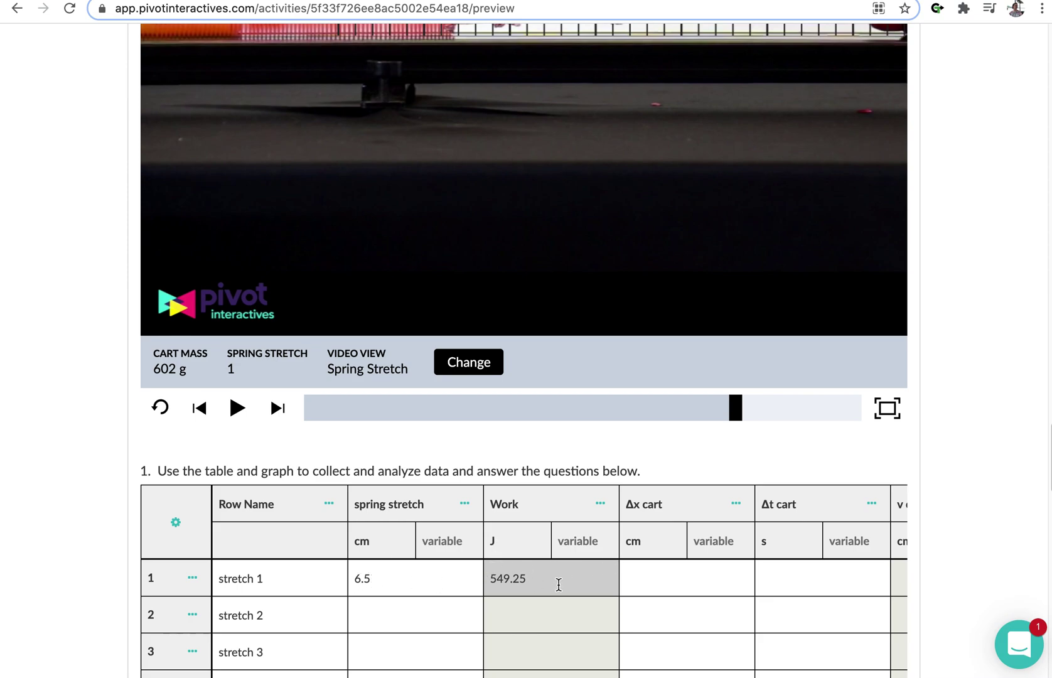
{"action": "scroll", "coordinate": [854, 445], "scroll_direction": "up", "scroll_amount": 5}
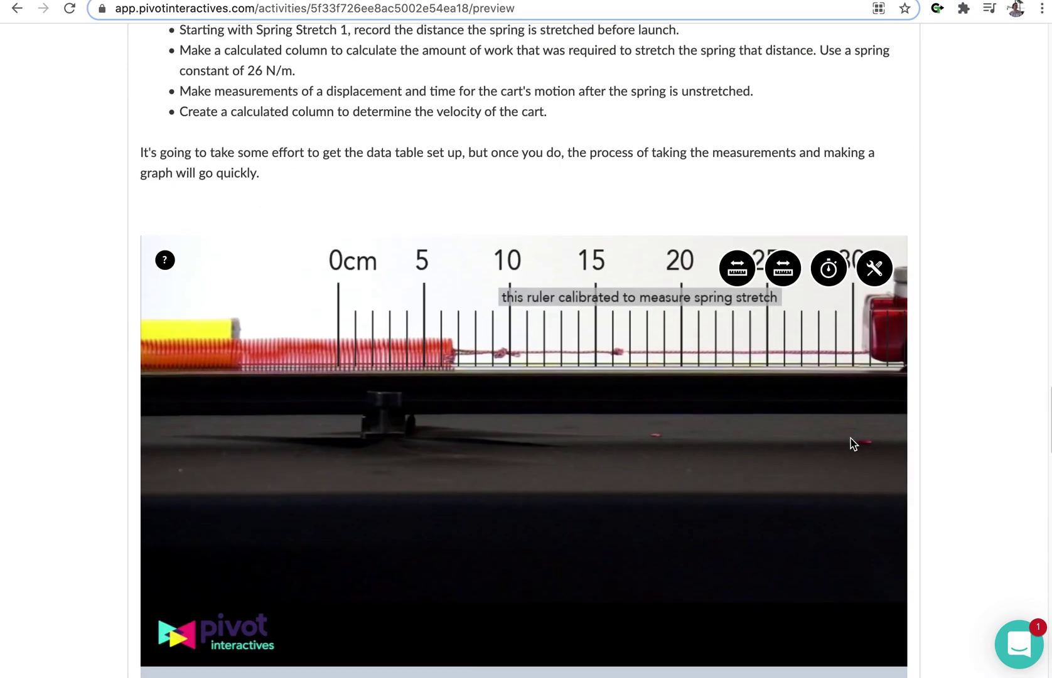
Load the Release clip for the 602 g cart at stretch 1 and remove the leftover ruler.
{"action": "scroll", "coordinate": [620, 421], "scroll_direction": "down", "scroll_amount": 1}
{"action": "scroll", "coordinate": [564, 465], "scroll_direction": "up", "scroll_amount": 1}
{"action": "scroll", "coordinate": [526, 500], "scroll_direction": "down", "scroll_amount": 3}
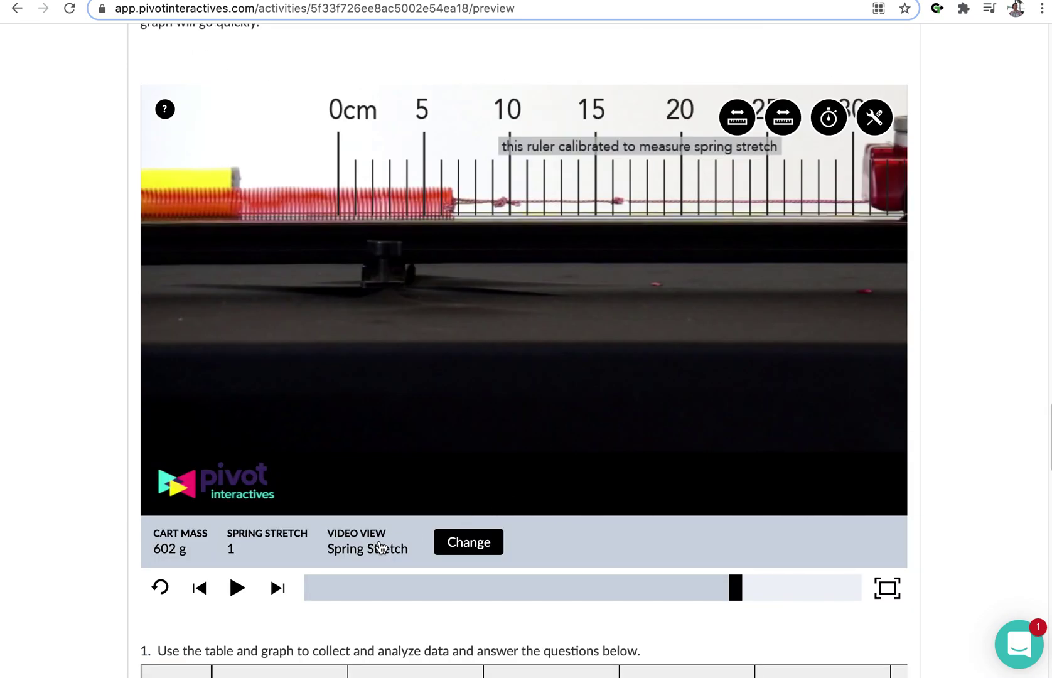
{"action": "left_click", "coordinate": [372, 551]}
{"action": "left_click", "coordinate": [421, 453]}
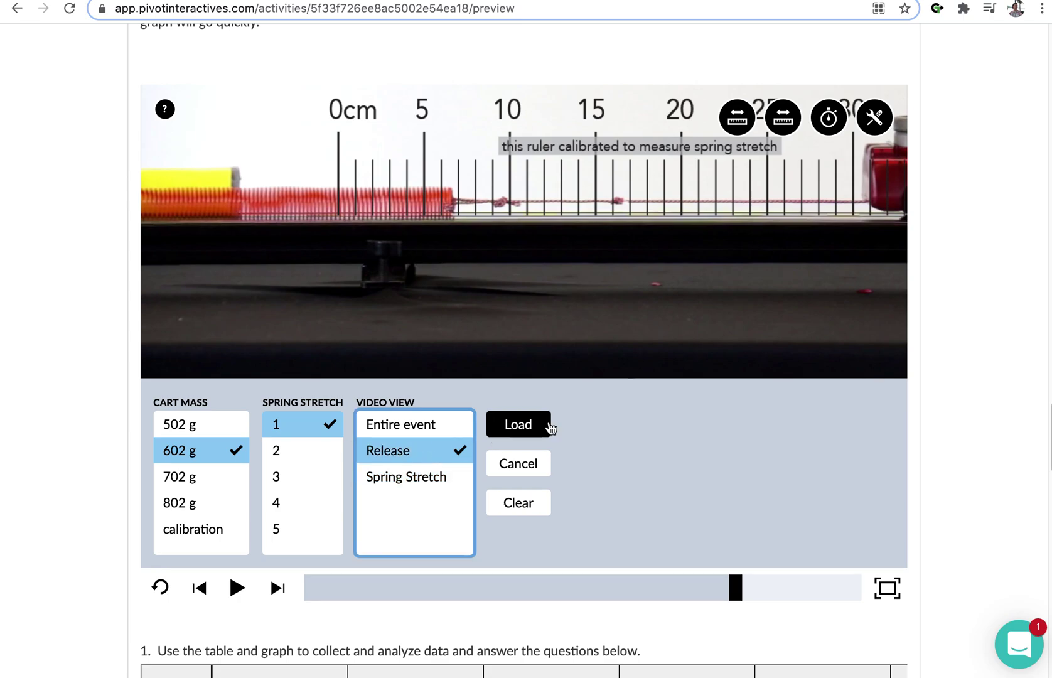
{"action": "left_click", "coordinate": [544, 426]}
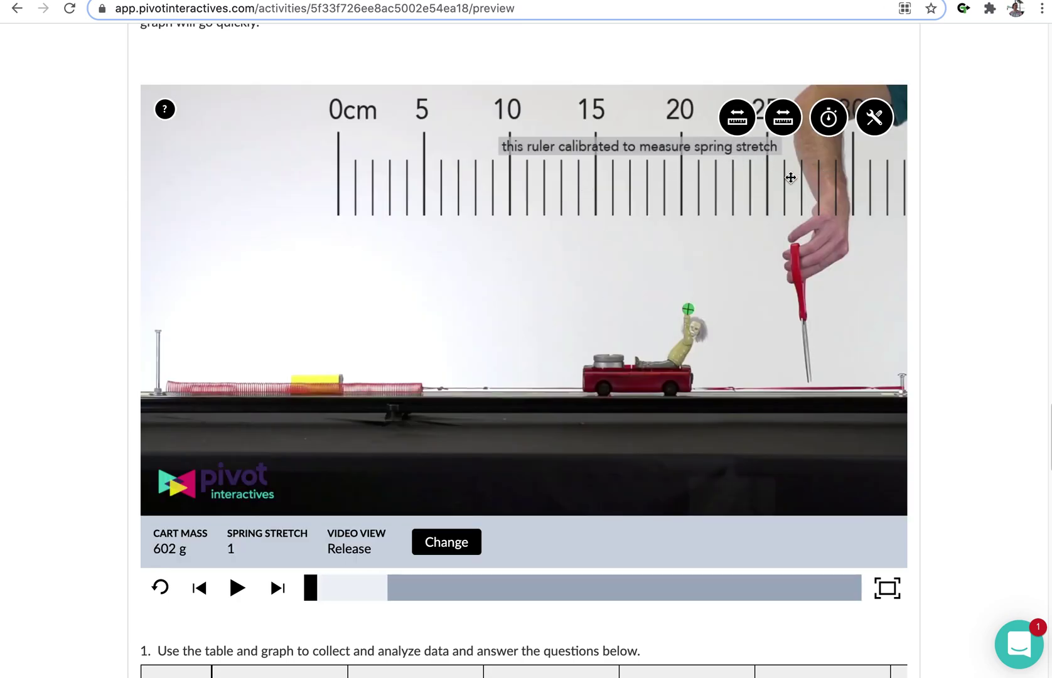
{"action": "left_click_drag", "start_coordinate": [789, 176], "coordinate": [720, 197]}
{"action": "left_click", "coordinate": [720, 199]}
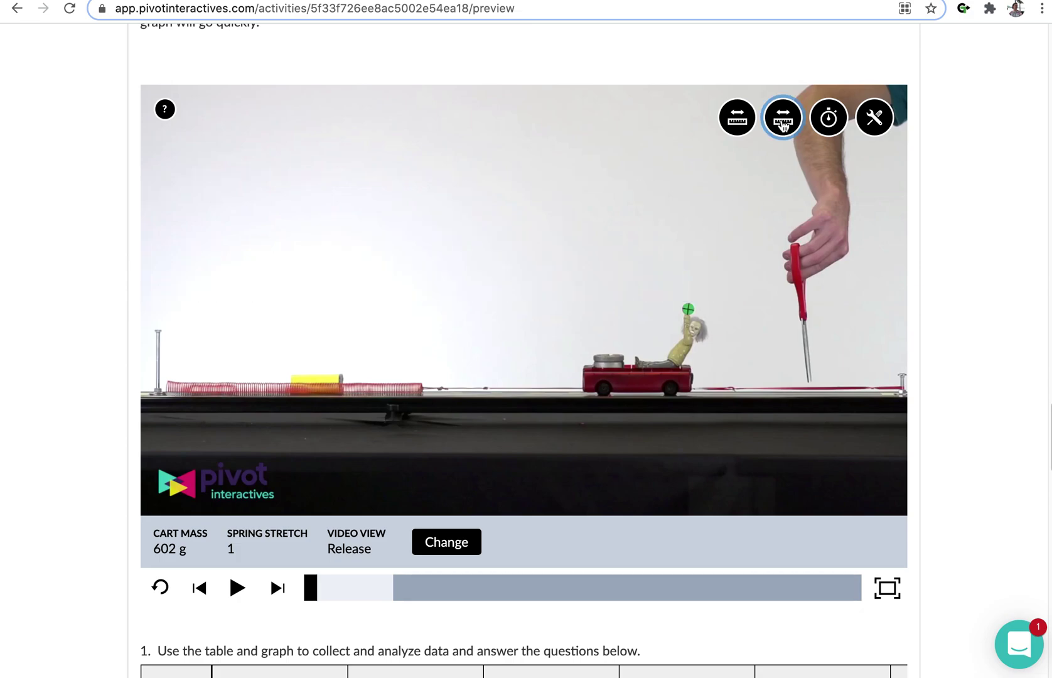
Add a cart-motion ruler with its 0 cm mark on the cart's green marker.
{"action": "left_click", "coordinate": [778, 120]}
{"action": "left_click", "coordinate": [769, 123]}
{"action": "left_click", "coordinate": [756, 126]}
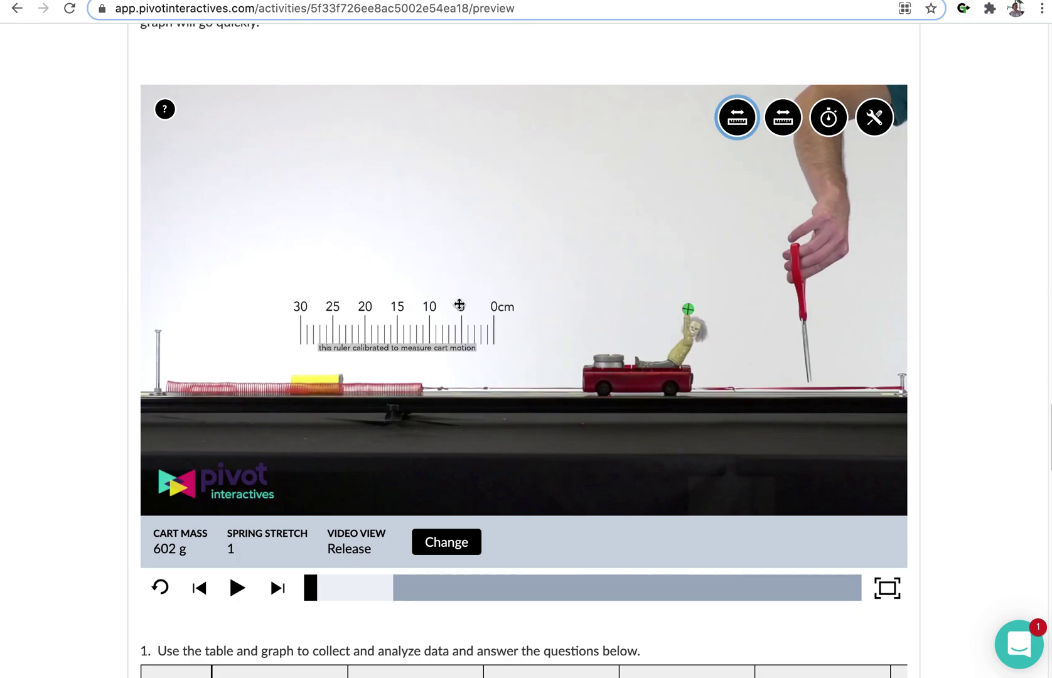
{"action": "mouse_move", "coordinate": [458, 305]}
{"action": "left_mouse_down"}
{"action": "mouse_move", "coordinate": [621, 275]}
{"action": "mouse_move", "coordinate": [617, 258]}
{"action": "mouse_move", "coordinate": [635, 276]}
{"action": "left_mouse_up"}
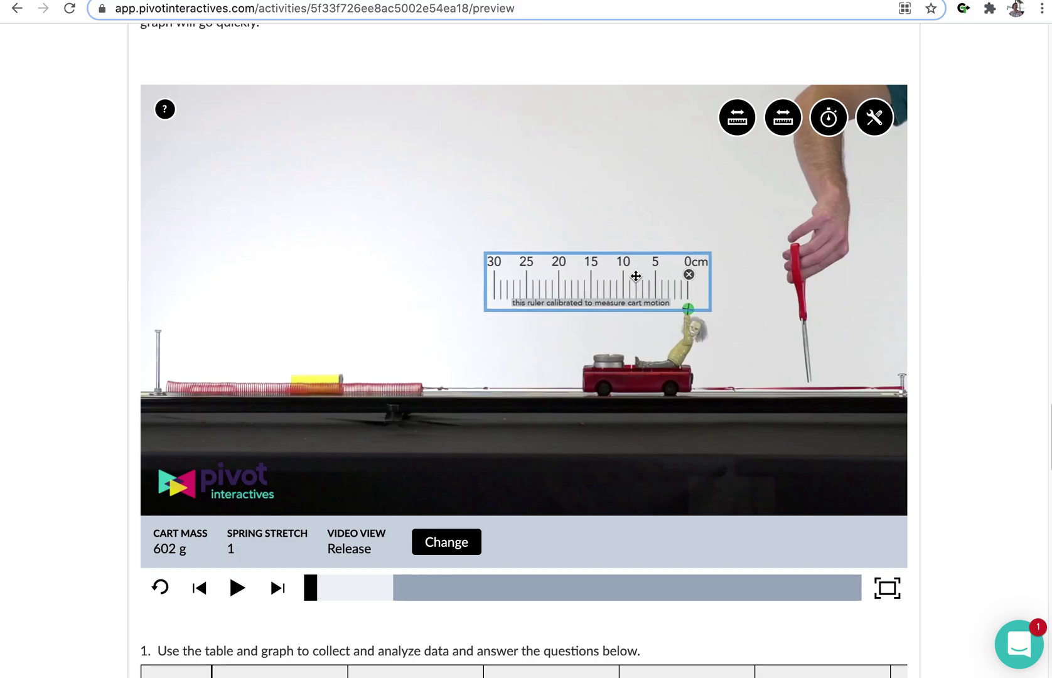
Advance the video frame by frame to just past the moment of release.
{"action": "left_click", "coordinate": [281, 589]}
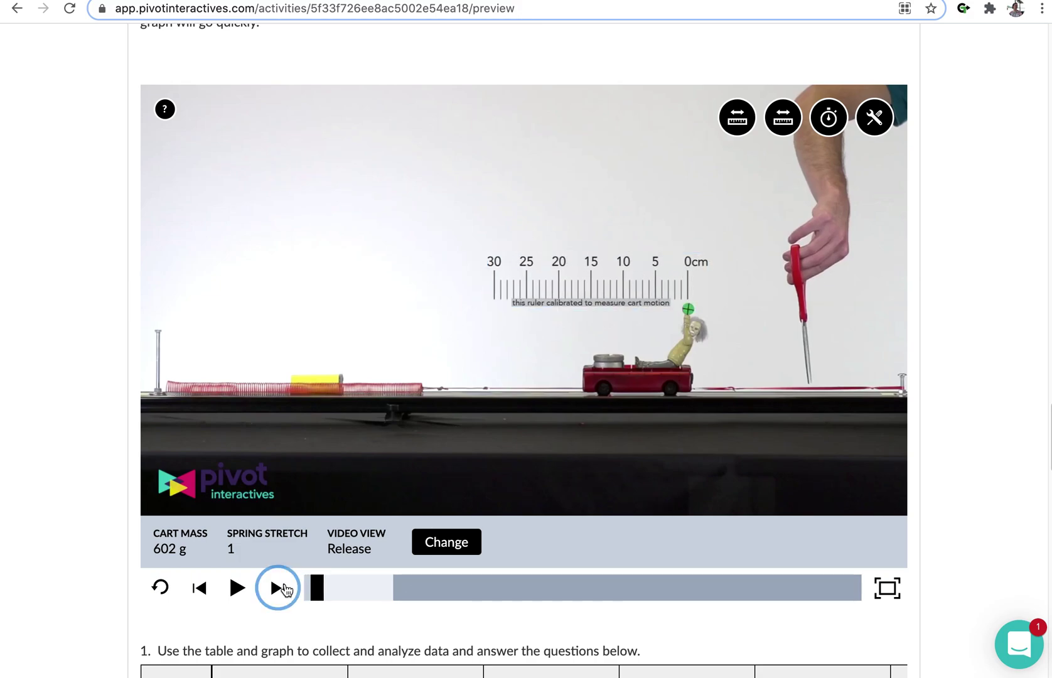
{"action": "left_click", "coordinate": [234, 591]}
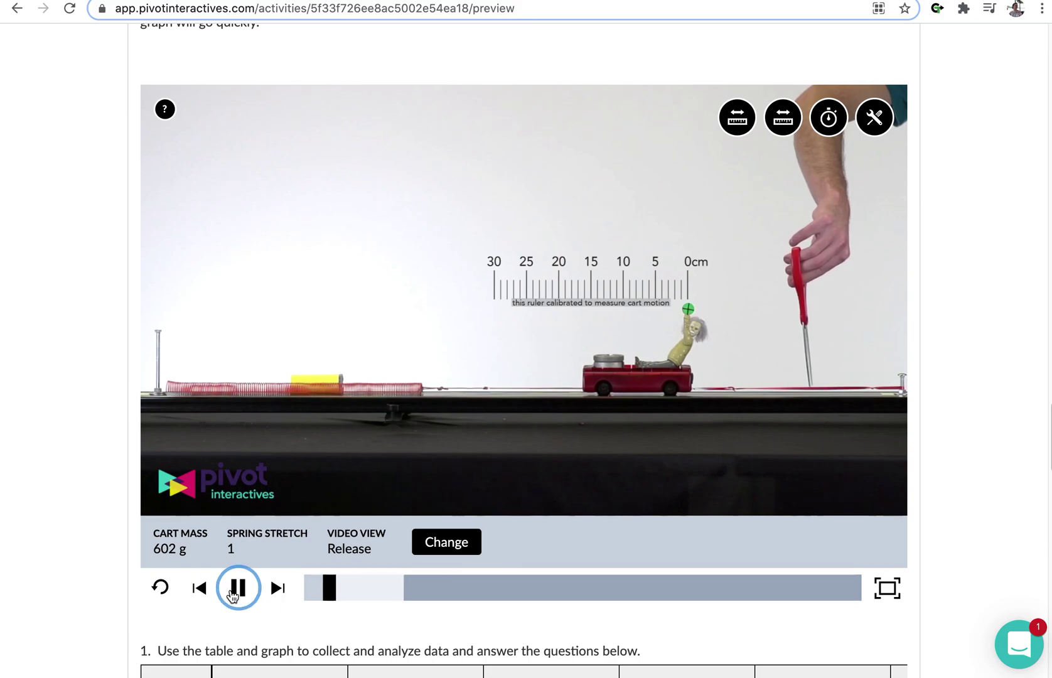
{"action": "left_click", "coordinate": [234, 593]}
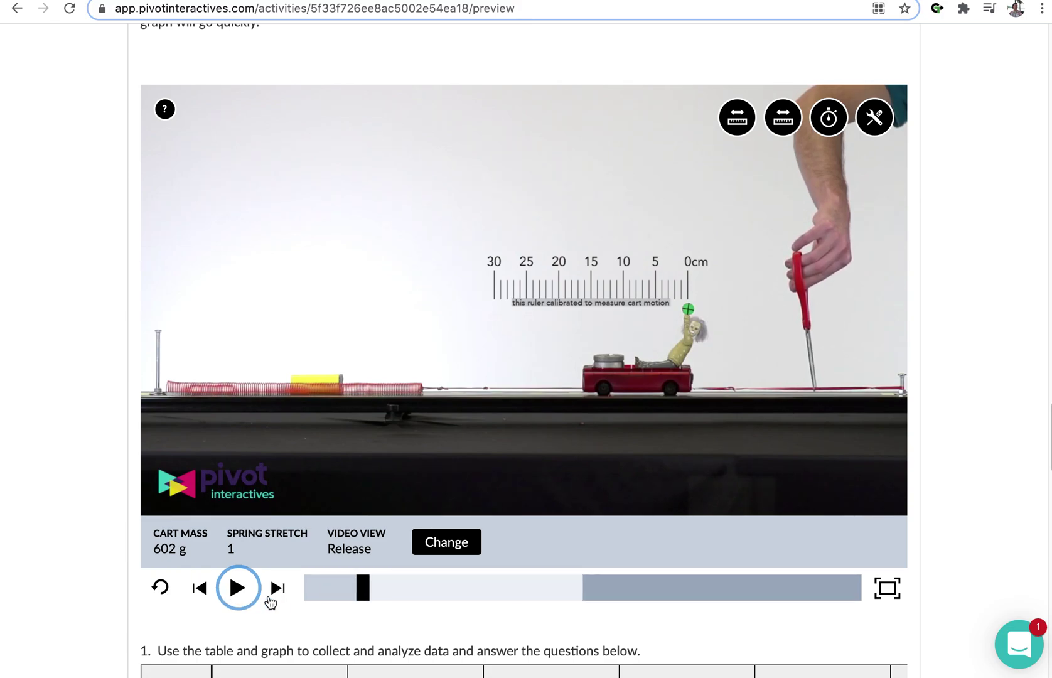
{"action": "left_click", "coordinate": [280, 593]}
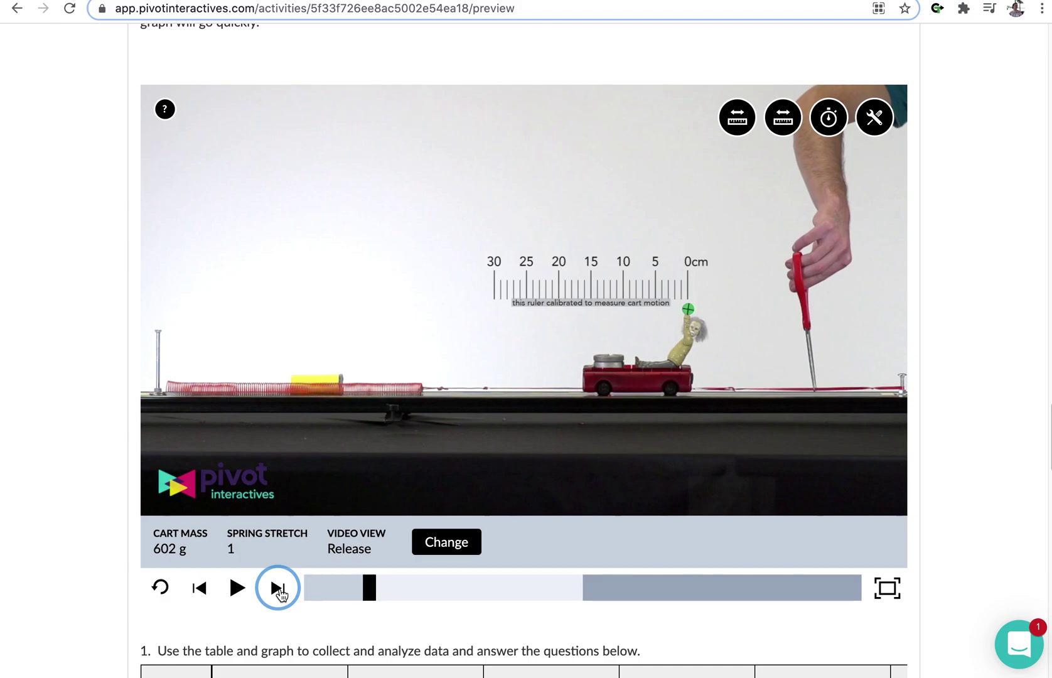
{"action": "left_click", "coordinate": [278, 589]}
{"action": "left_click", "coordinate": [277, 589]}
{"action": "left_click", "coordinate": [279, 590]}
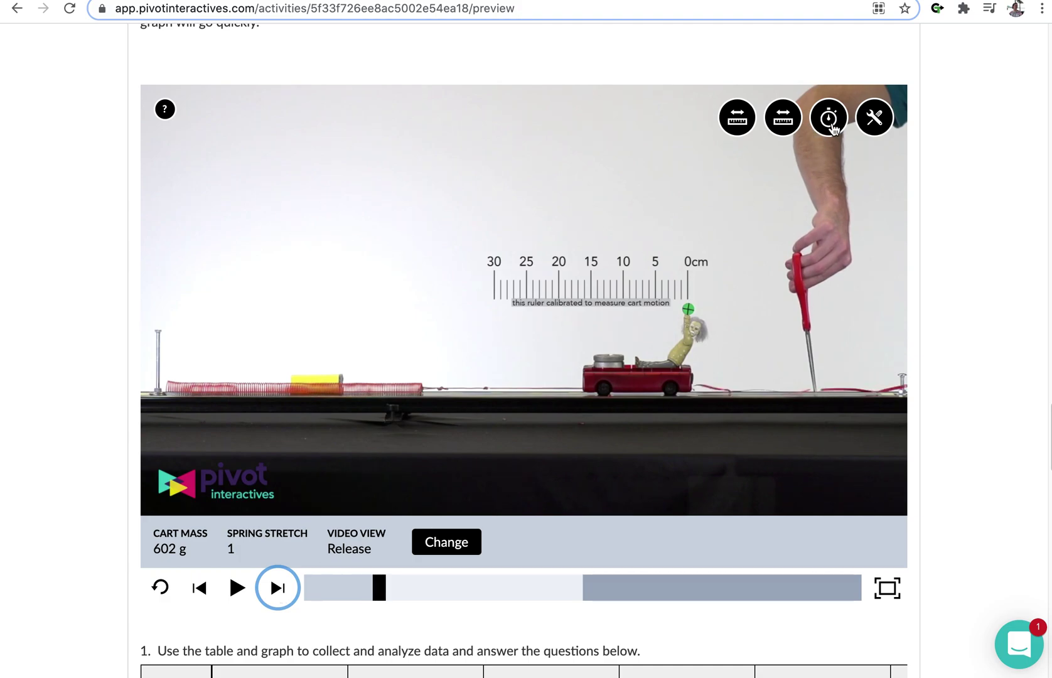
Add a stopwatch in the video's upper left, zeroed at the release frame.
{"action": "left_click", "coordinate": [828, 127]}
{"action": "left_click_drag", "start_coordinate": [869, 303], "coordinate": [326, 185]}
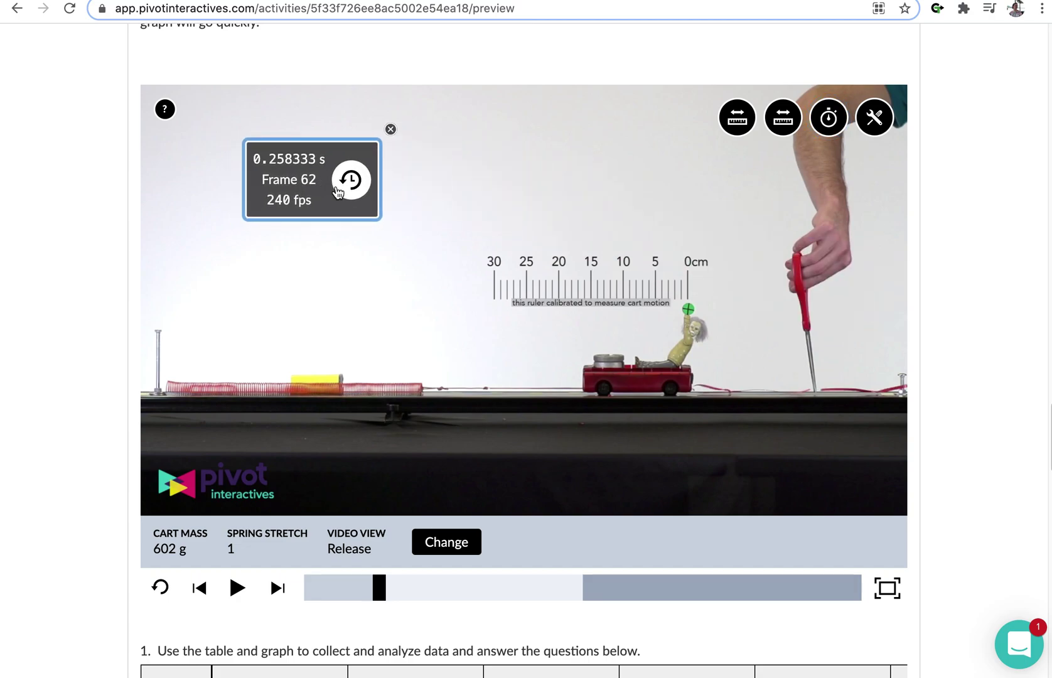
{"action": "left_click", "coordinate": [353, 182]}
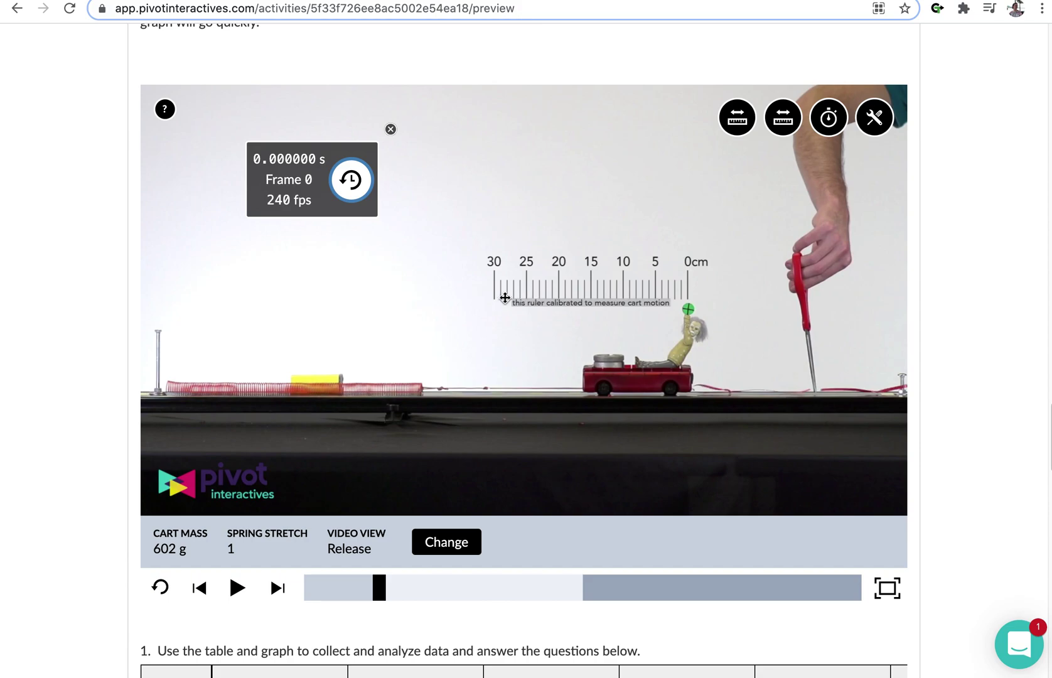
Play to where the cart marker reaches 30 cm, at 0.800000 s, Frame 192.
{"action": "left_click", "coordinate": [237, 588]}
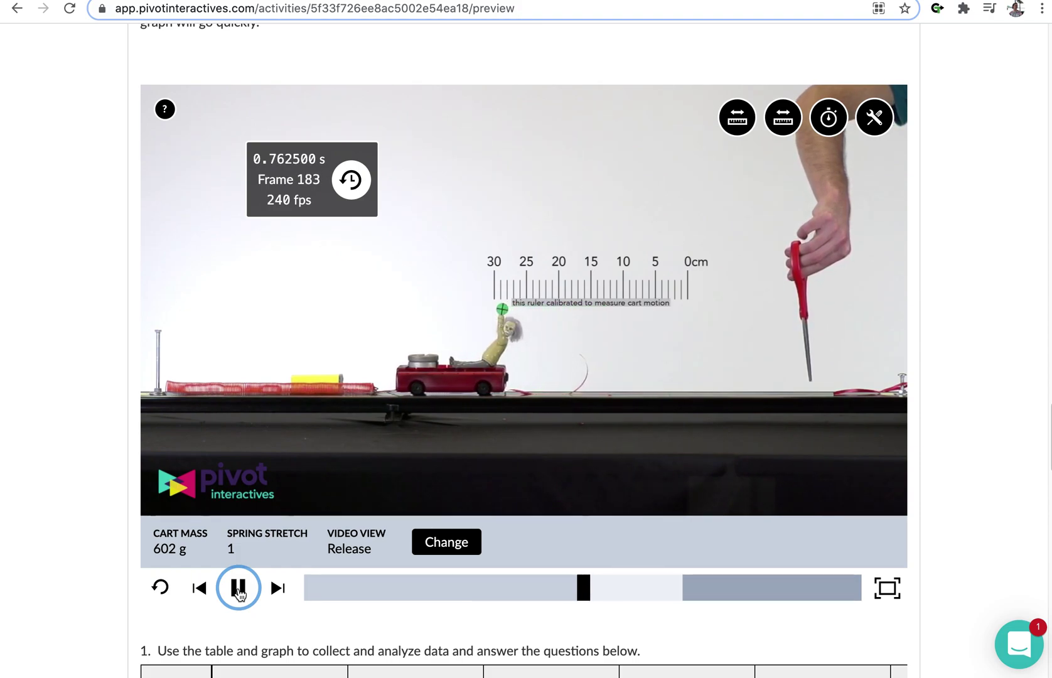
{"action": "left_click", "coordinate": [237, 589]}
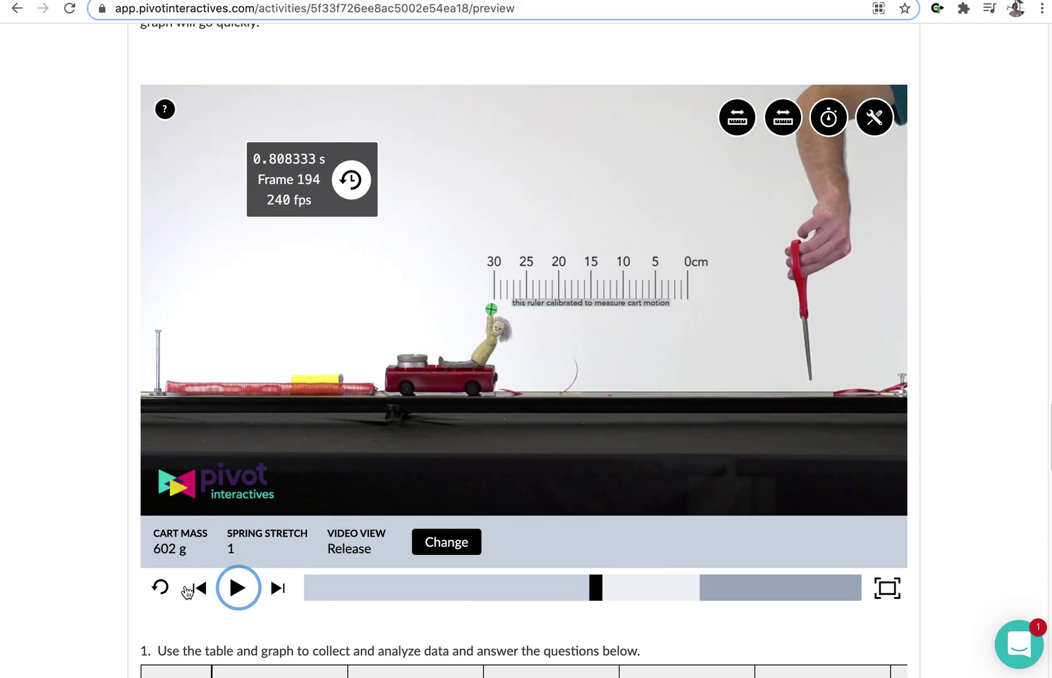
{"action": "left_click", "coordinate": [199, 589]}
{"action": "left_click", "coordinate": [199, 588]}
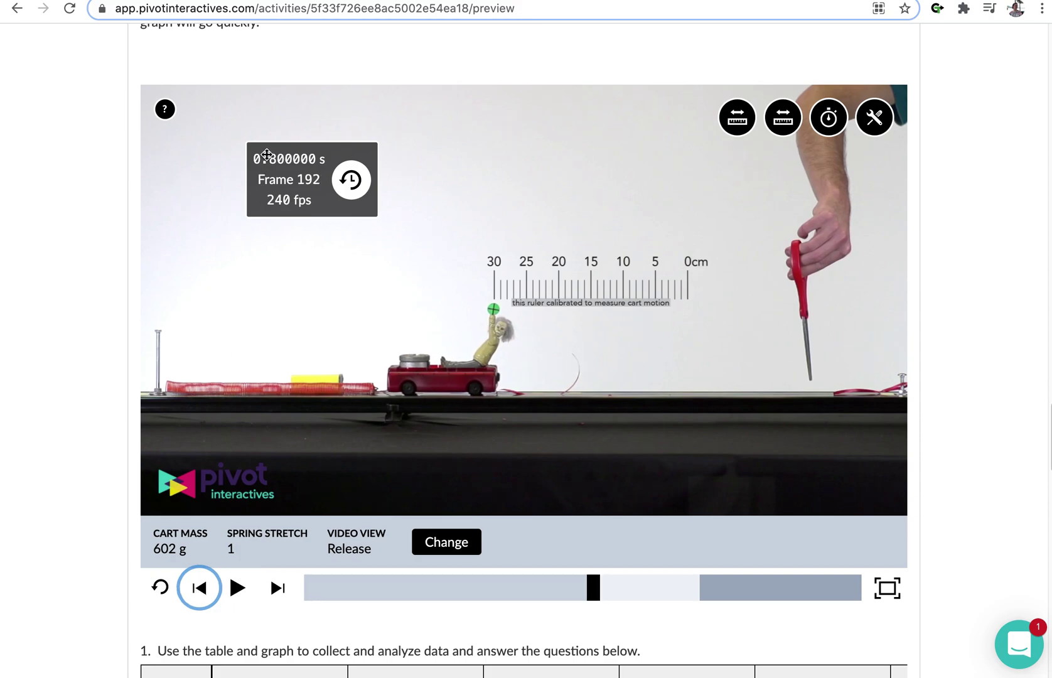
Enter Δt cart .8 s and Δx cart 30 cm for stretch 1, revealing v cart 37.50 cm/s.
{"action": "scroll", "coordinate": [375, 204], "scroll_direction": "down", "scroll_amount": 1}
{"action": "scroll", "coordinate": [376, 204], "scroll_direction": "down", "scroll_amount": 4}
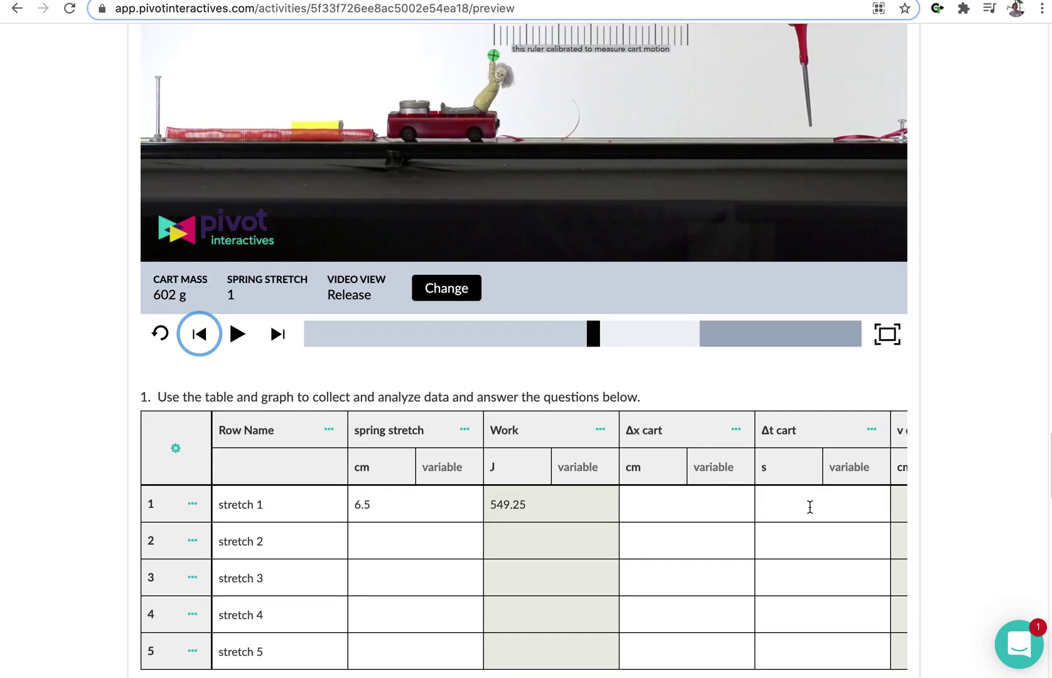
{"action": "left_click", "coordinate": [809, 507]}
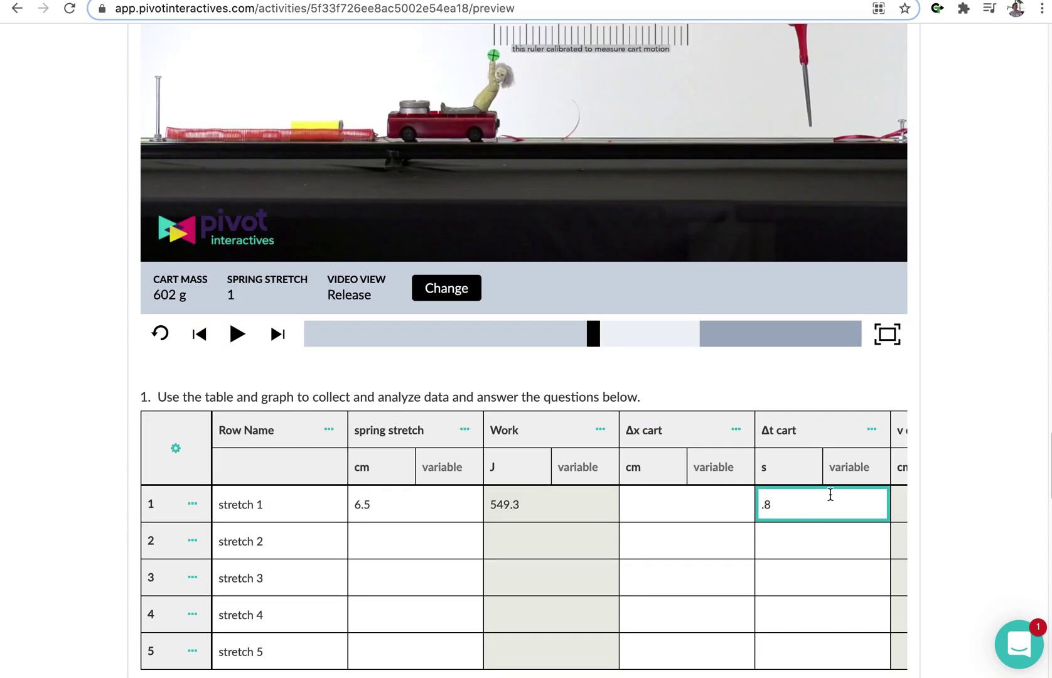
{"action": "left_click", "coordinate": [682, 510]}
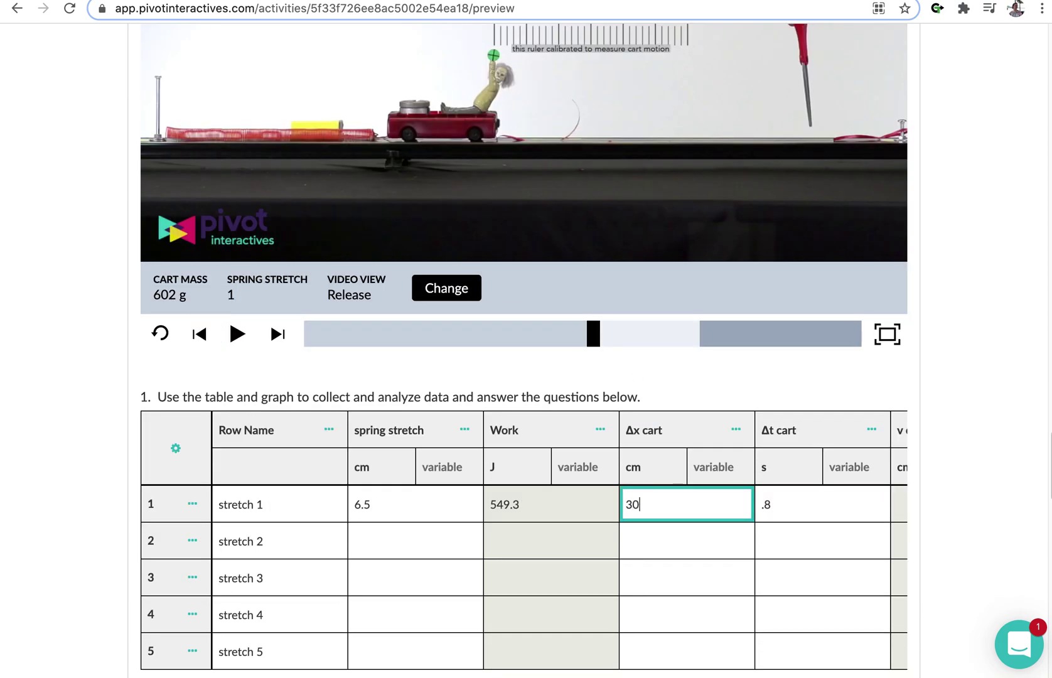
{"action": "left_click", "coordinate": [806, 578]}
{"action": "scroll", "coordinate": [629, 642], "scroll_direction": "down", "scroll_amount": 5}
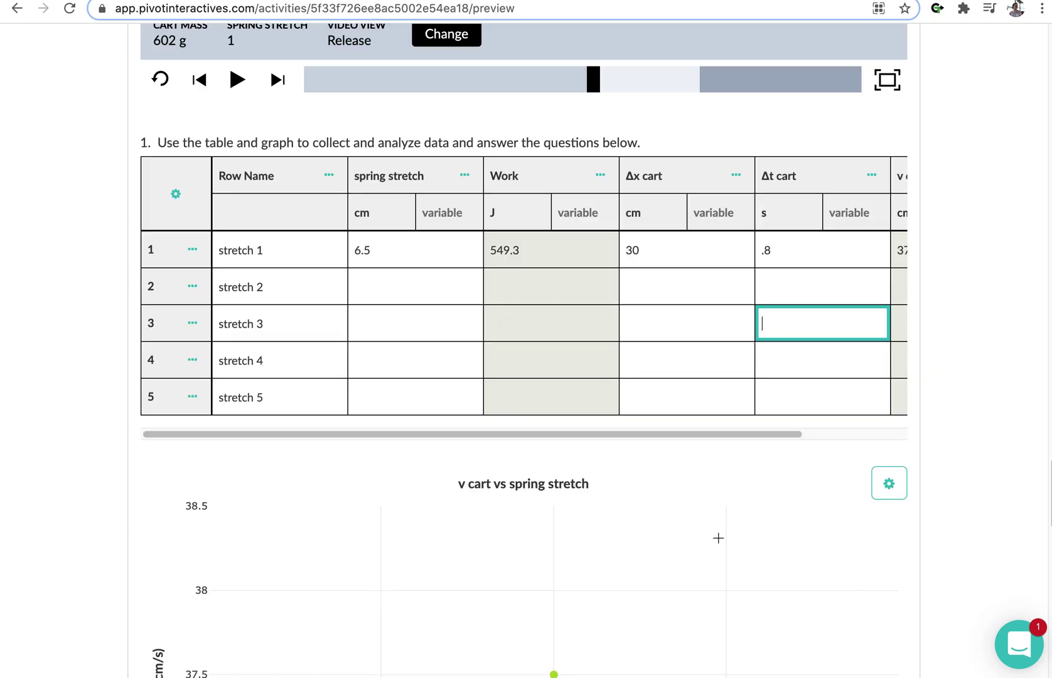
{"action": "left_click_drag", "start_coordinate": [707, 434], "coordinate": [754, 433]}
{"action": "scroll", "coordinate": [691, 506], "scroll_direction": "down", "scroll_amount": 5}
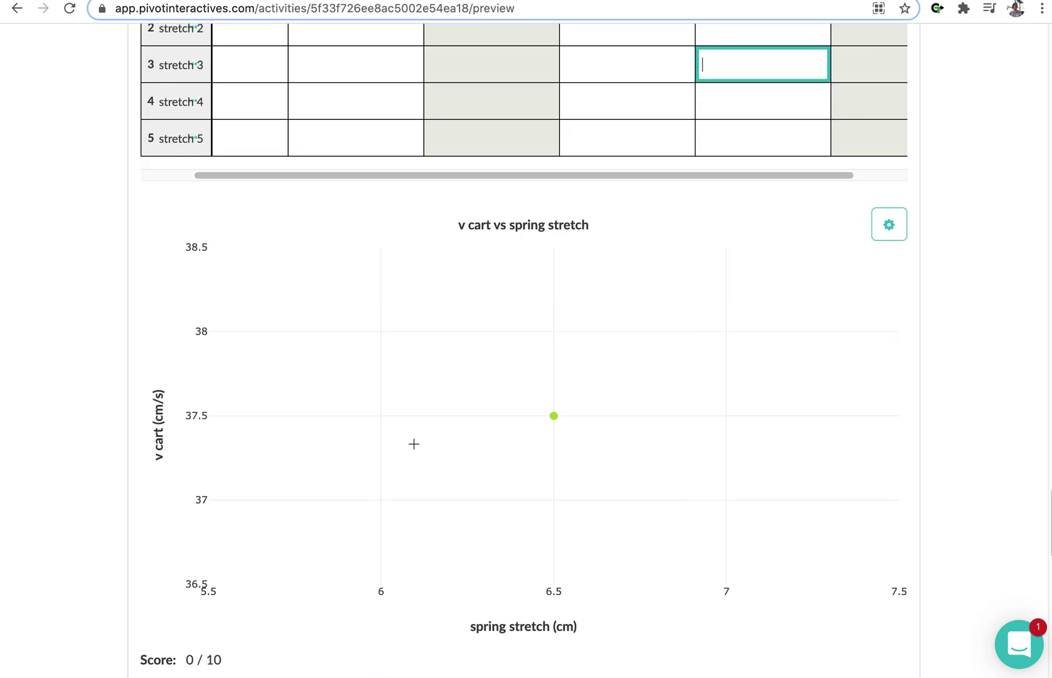
Highlight the phrase 'initial work done' in question 2.
{"action": "scroll", "coordinate": [552, 528], "scroll_direction": "down", "scroll_amount": 3}
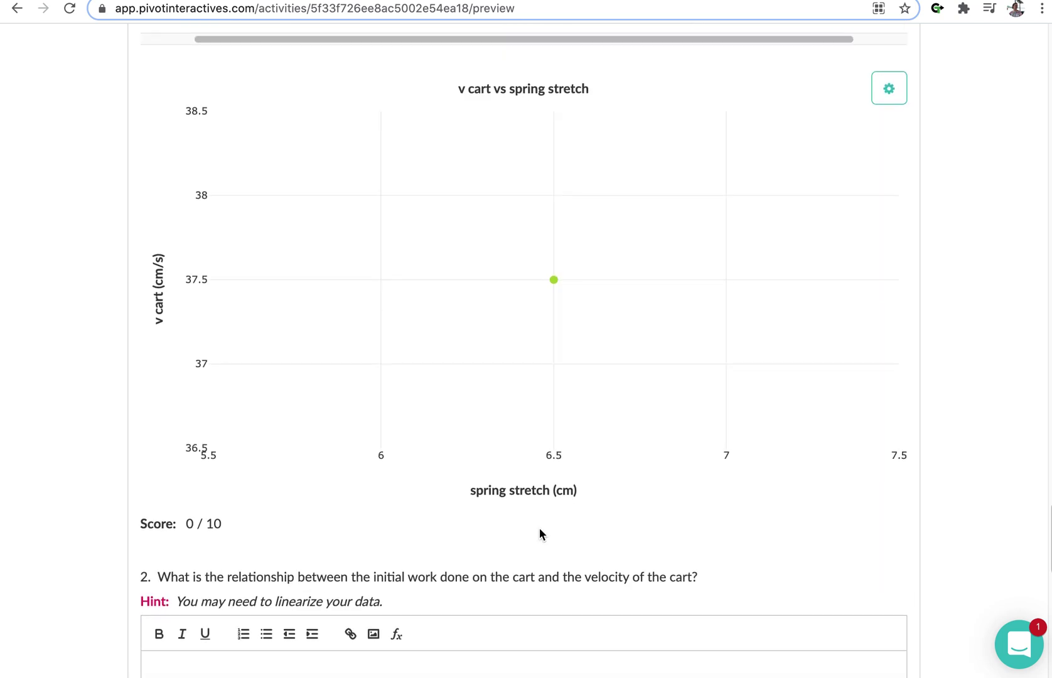
{"action": "left_click_drag", "start_coordinate": [408, 559], "coordinate": [477, 559]}
{"action": "left_click", "coordinate": [190, 557]}
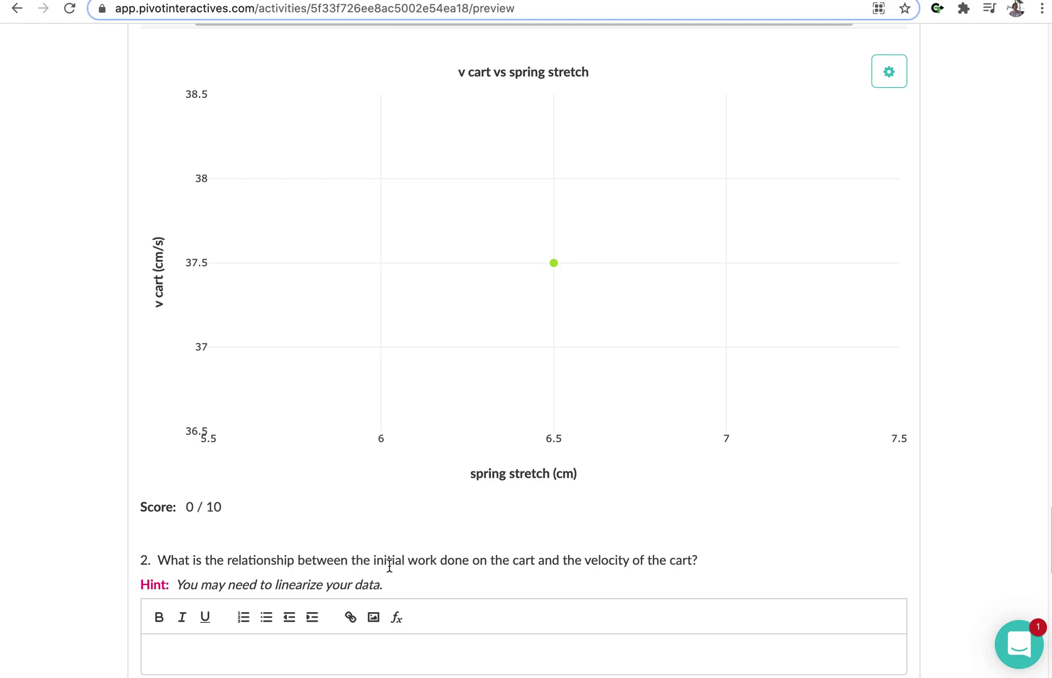
{"action": "left_click_drag", "start_coordinate": [374, 559], "coordinate": [462, 560]}
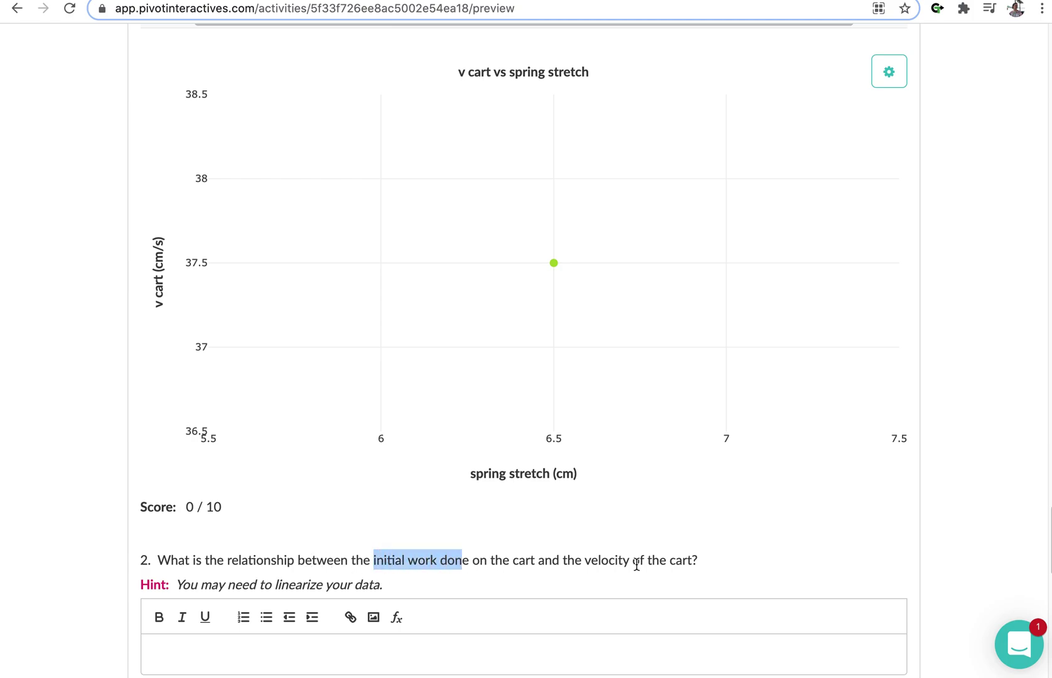
Set the graph's horizontal axis to the Work column, making it v cart vs Work.
{"action": "left_click", "coordinate": [548, 479]}
{"action": "left_click", "coordinate": [455, 369]}
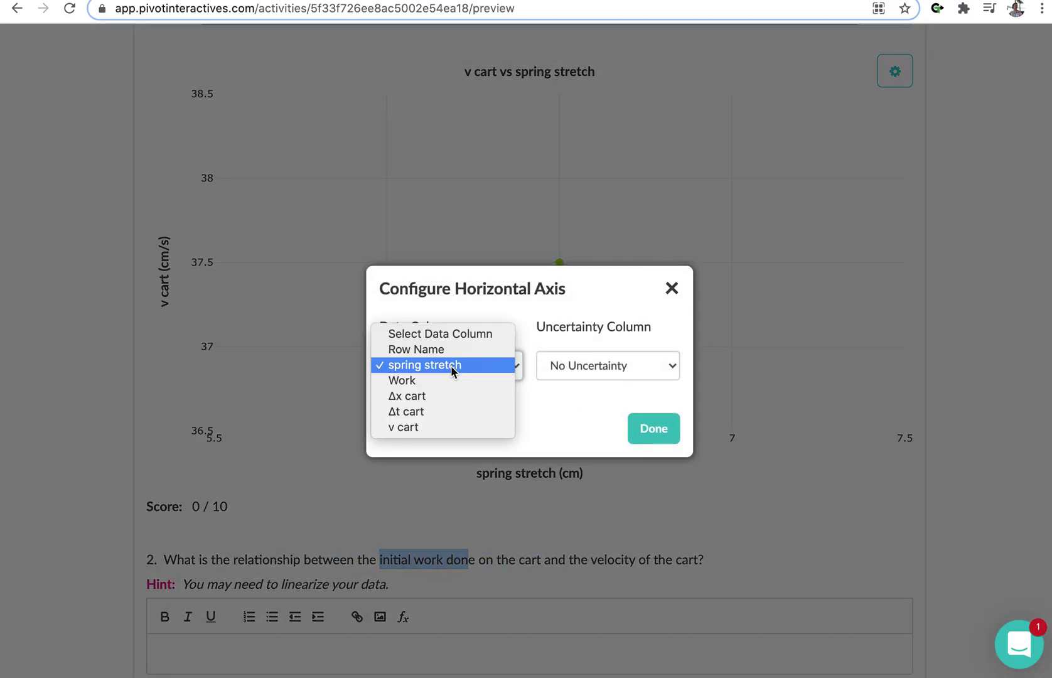
{"action": "left_click", "coordinate": [446, 380]}
{"action": "left_click", "coordinate": [672, 437]}
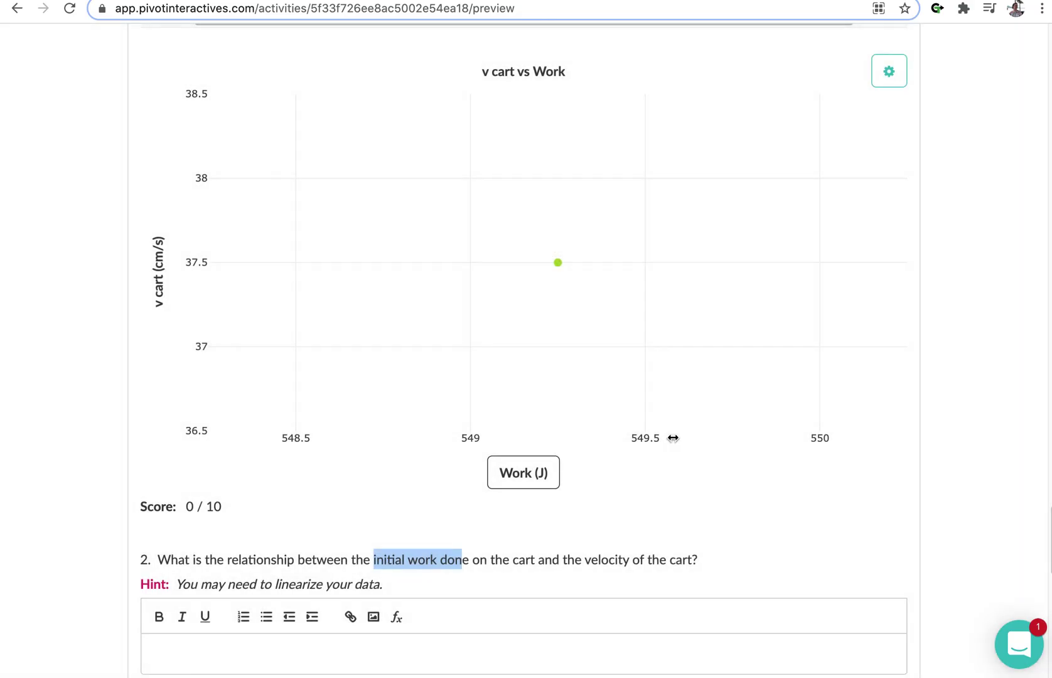
Highlight 'linearized data' in question 3 and check the graph's options.
{"action": "scroll", "coordinate": [676, 479], "scroll_direction": "down", "scroll_amount": 5}
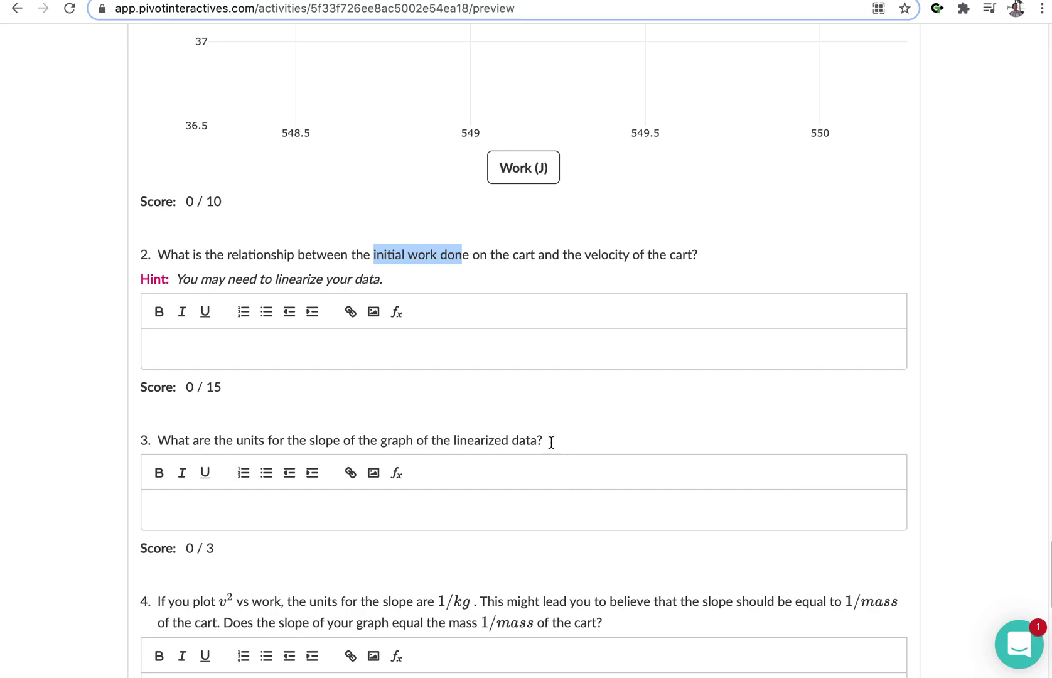
{"action": "left_click_drag", "start_coordinate": [455, 439], "coordinate": [547, 438]}
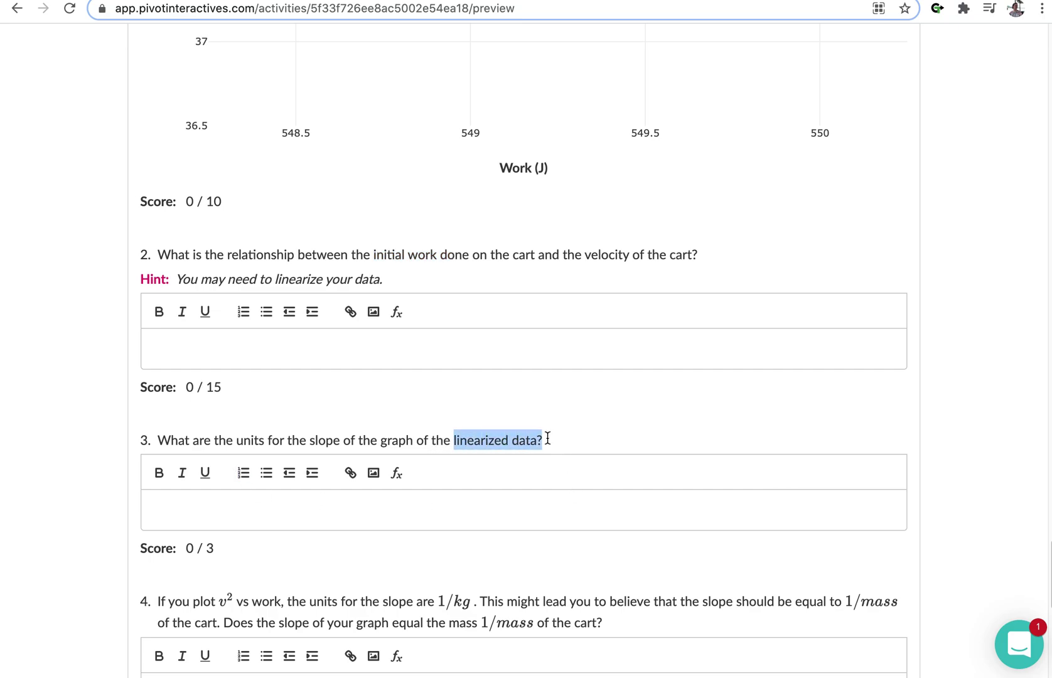
{"action": "scroll", "coordinate": [697, 406], "scroll_direction": "up", "scroll_amount": 13}
{"action": "scroll", "coordinate": [892, 531], "scroll_direction": "down", "scroll_amount": 1}
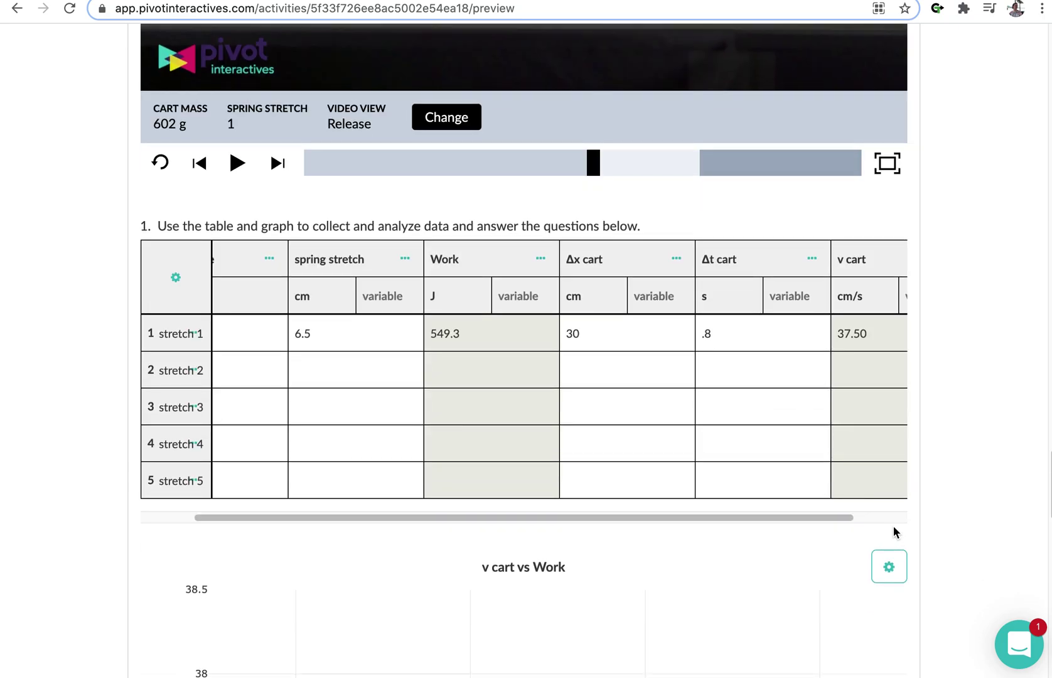
{"action": "left_click", "coordinate": [889, 565]}
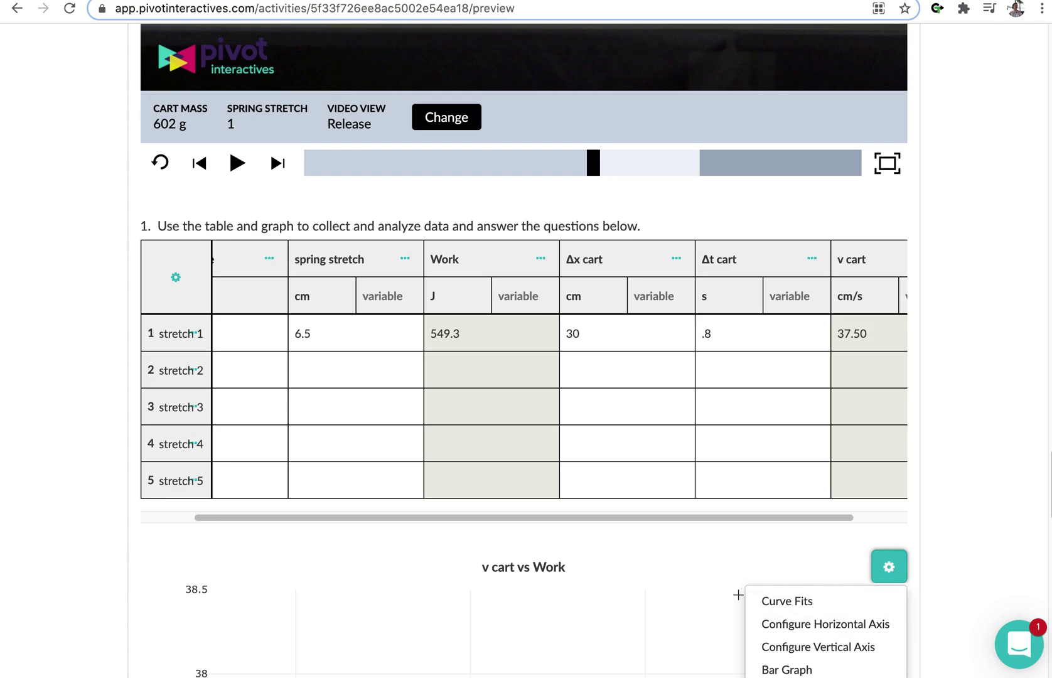
{"action": "left_click", "coordinate": [718, 594]}
Mark question 4, then scroll the data table right to show v cart at 37.50.
{"action": "scroll", "coordinate": [714, 589], "scroll_direction": "down", "scroll_amount": 4}
{"action": "scroll", "coordinate": [714, 581], "scroll_direction": "down", "scroll_amount": 11}
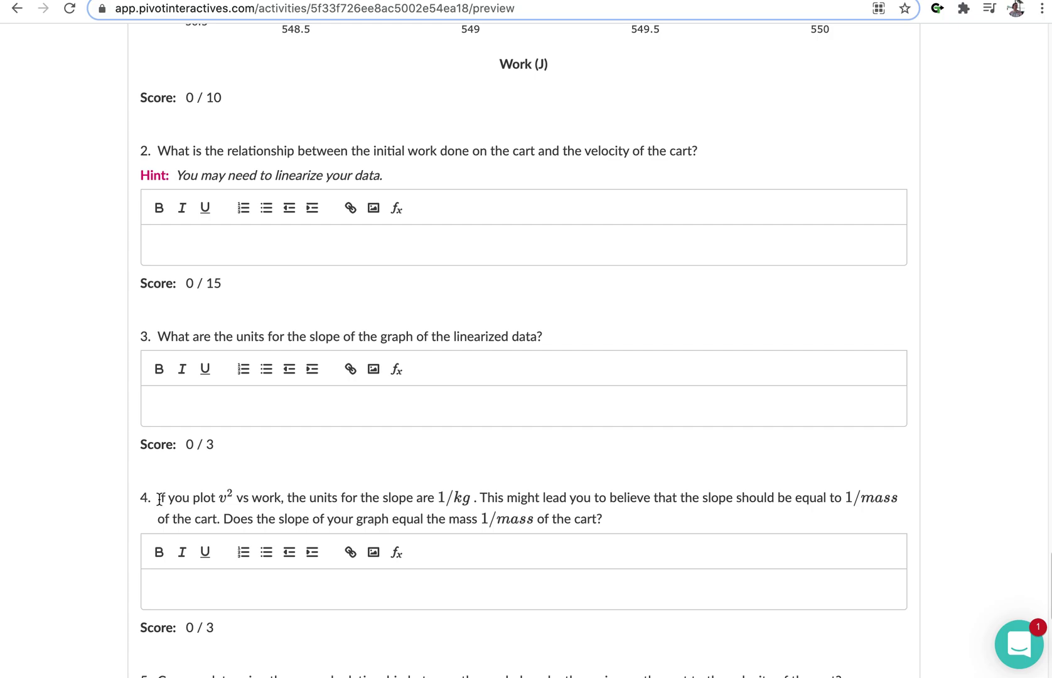
{"action": "left_click_drag", "start_coordinate": [159, 498], "coordinate": [283, 507]}
{"action": "scroll", "coordinate": [315, 499], "scroll_direction": "up", "scroll_amount": 11}
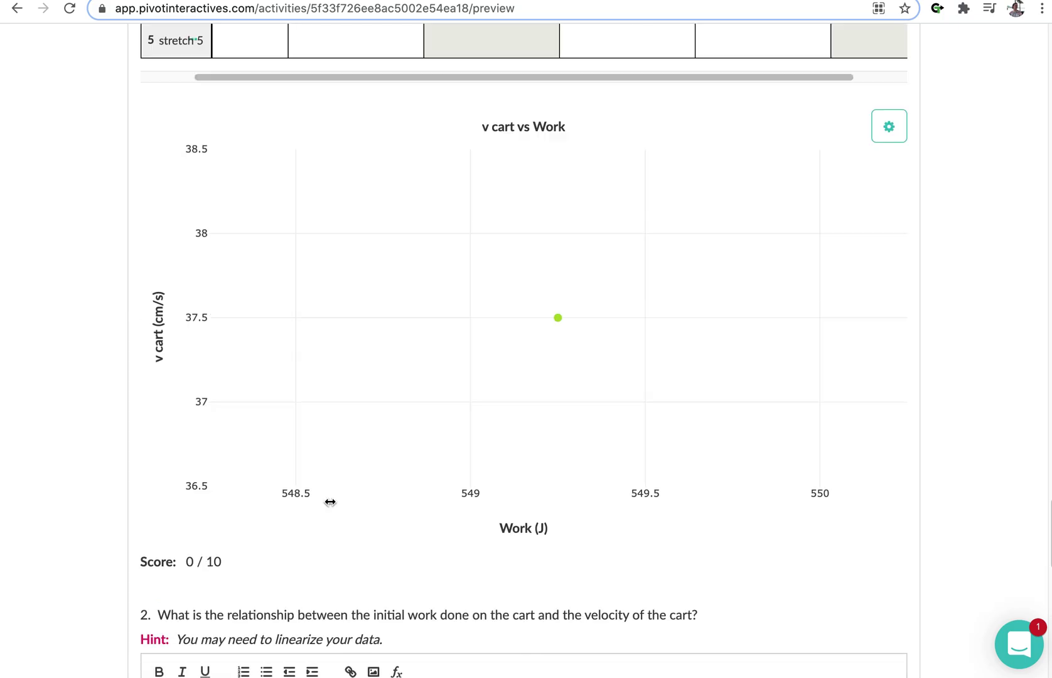
{"action": "left_click_drag", "start_coordinate": [766, 301], "coordinate": [903, 303]}
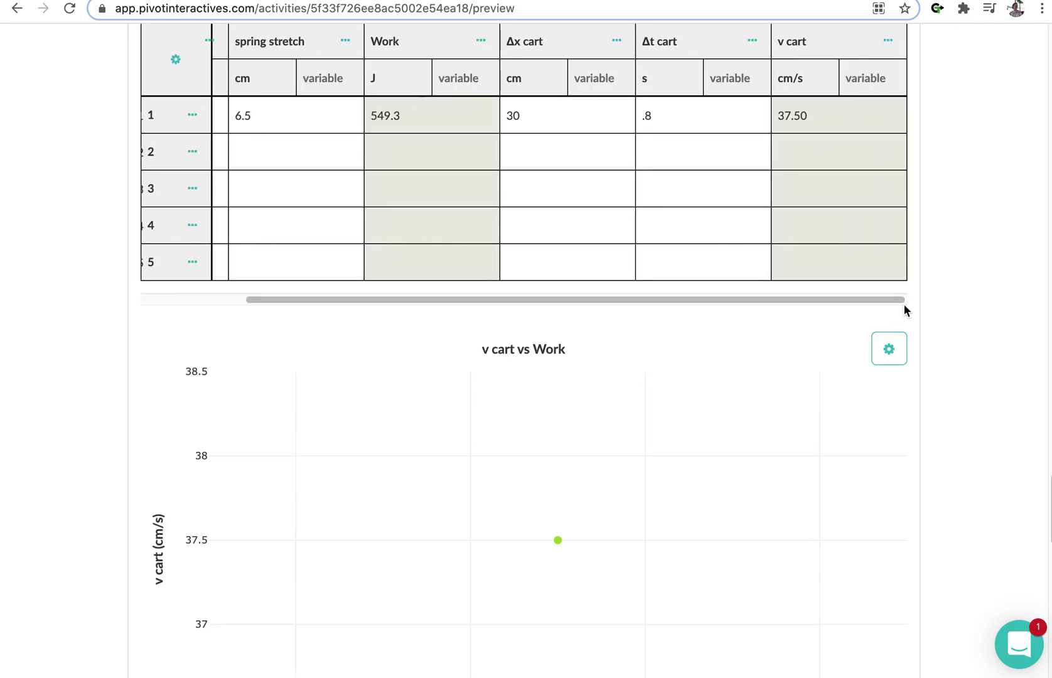
{"action": "scroll", "coordinate": [903, 303], "scroll_direction": "up", "scroll_amount": 2}
{"action": "left_click", "coordinate": [904, 185]}
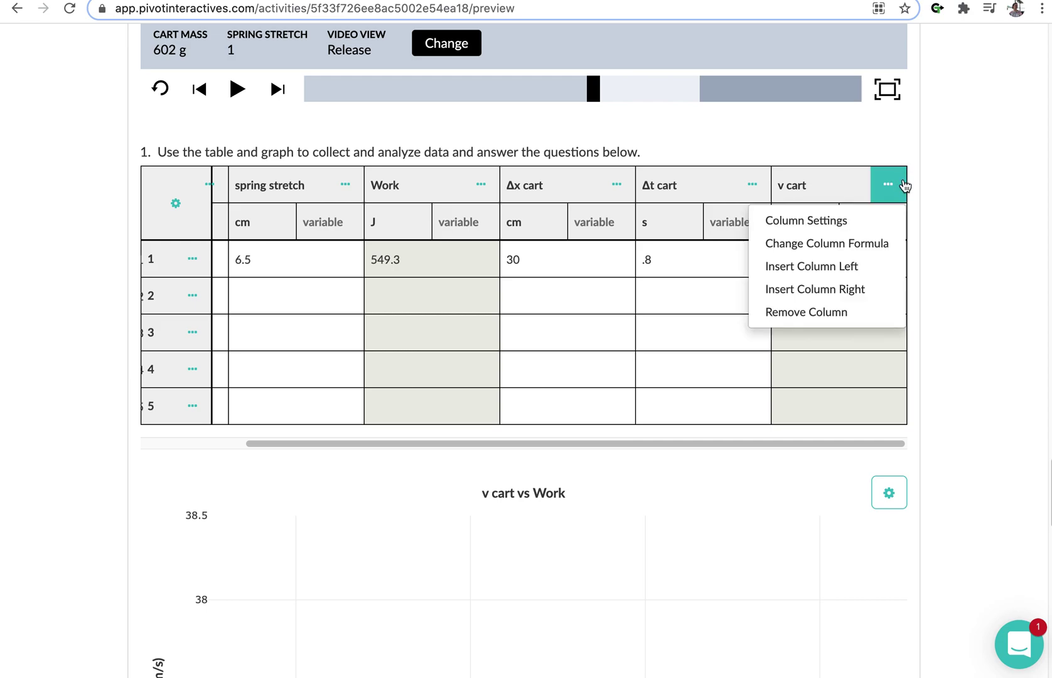
Insert a column right of v cart named velocity^2 with units cm^2.
{"action": "left_click", "coordinate": [873, 287]}
{"action": "left_click_drag", "start_coordinate": [756, 446], "coordinate": [866, 429]}
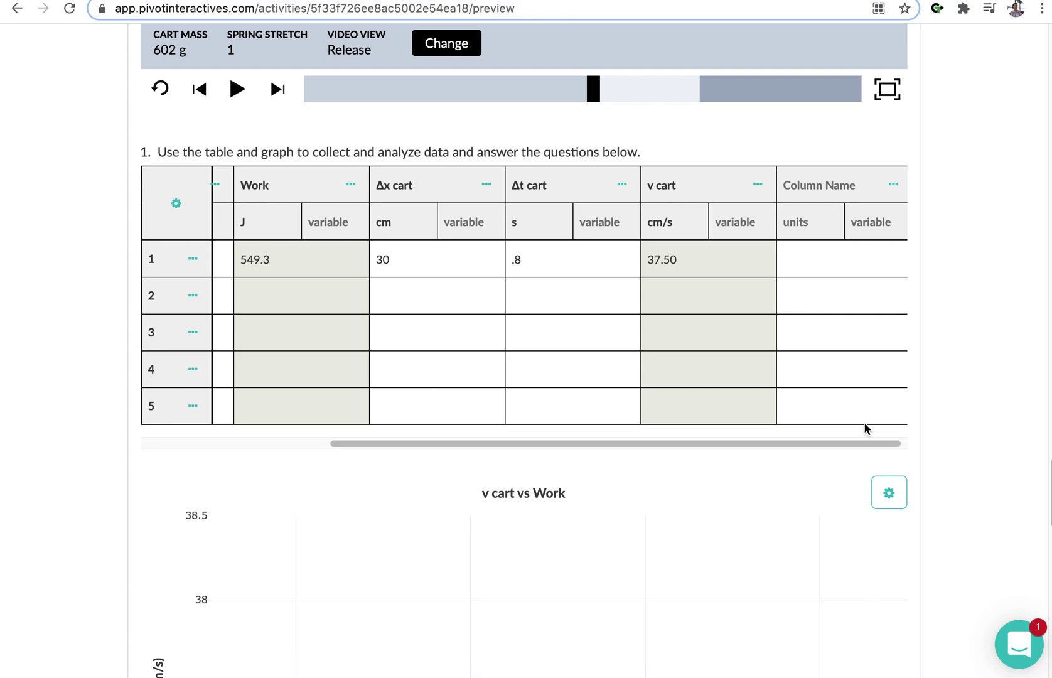
{"action": "left_click", "coordinate": [820, 185]}
{"action": "type", "text": "velocity^2"}
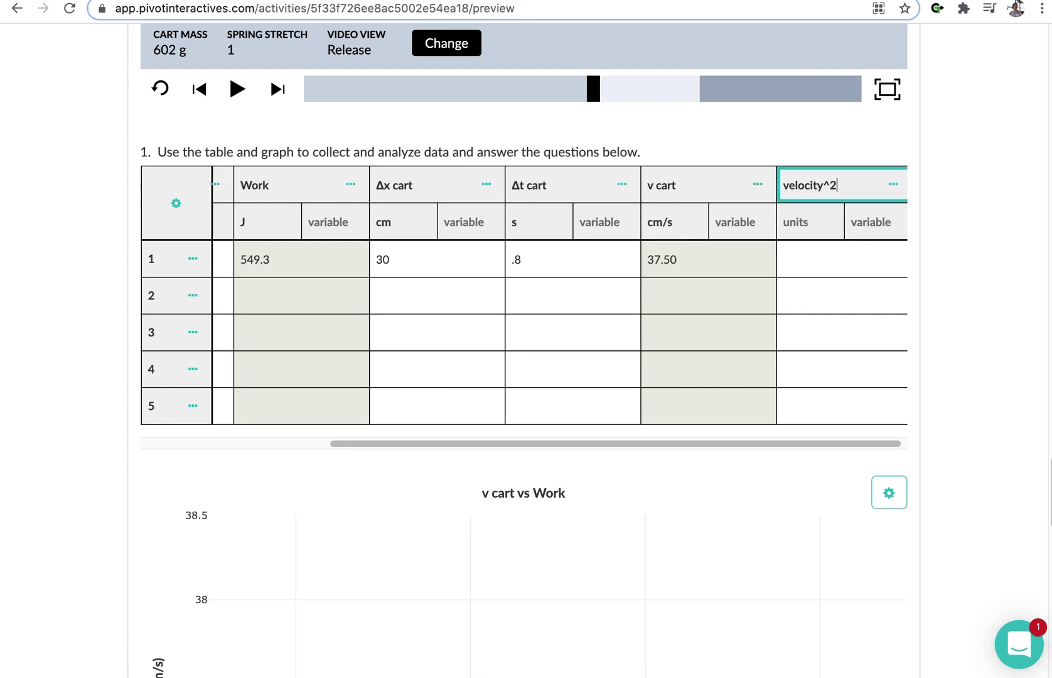
{"action": "left_click", "coordinate": [805, 223]}
{"action": "type", "text": "cm^2"}
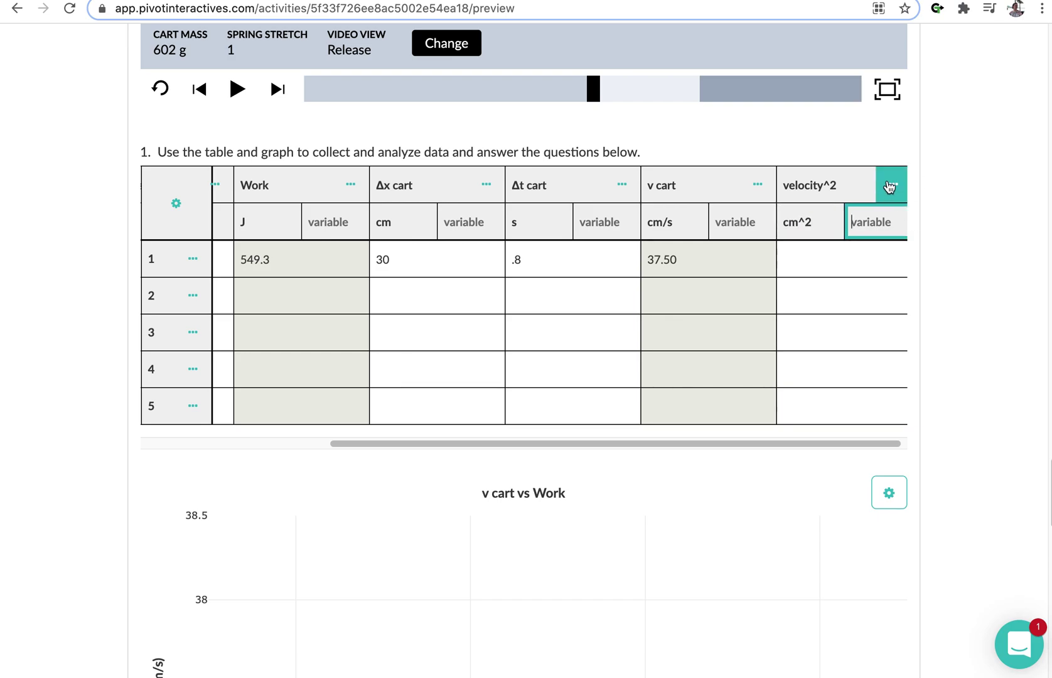
Give velocity^2 the formula v cart^2, yielding 1406 for stretch 1.
{"action": "left_click", "coordinate": [893, 184]}
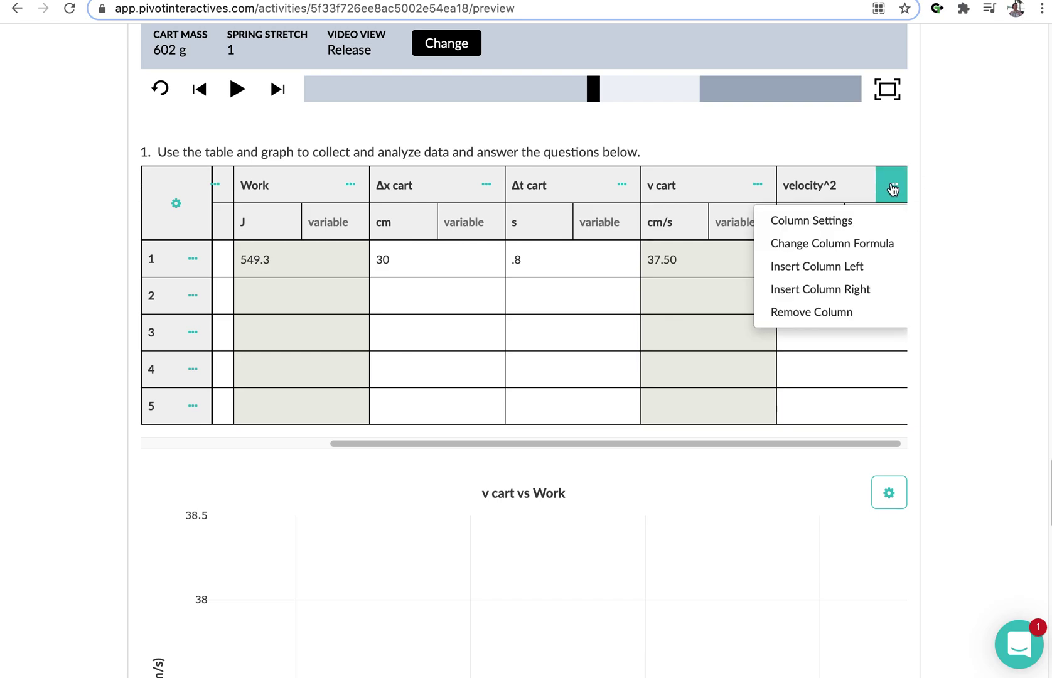
{"action": "left_click", "coordinate": [867, 245]}
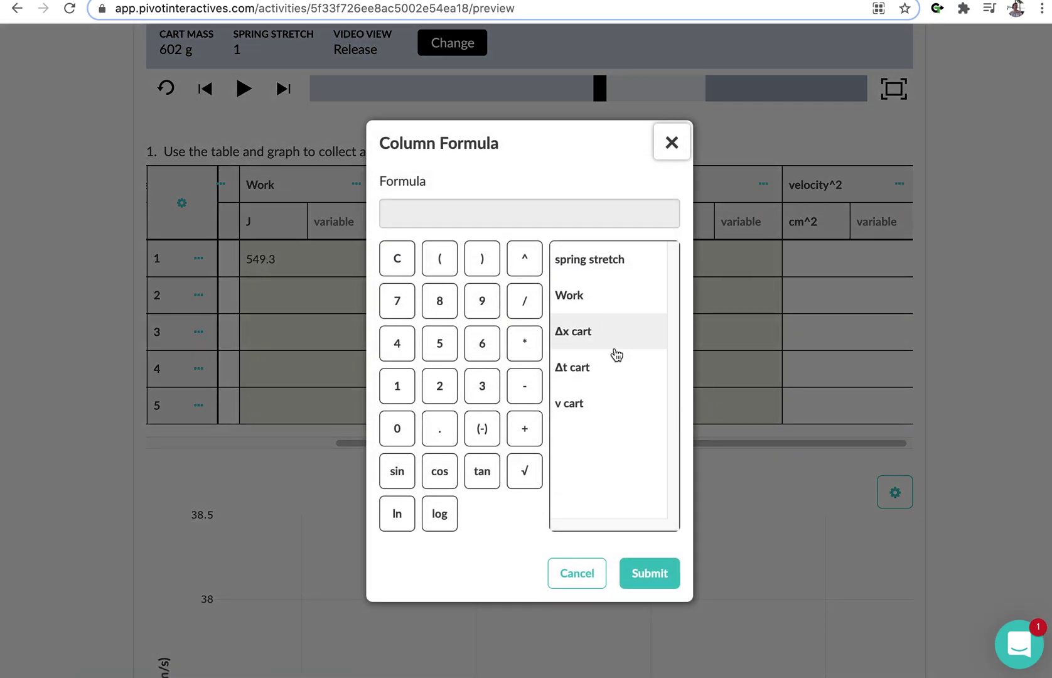
{"action": "left_click", "coordinate": [598, 403]}
{"action": "left_click", "coordinate": [524, 258]}
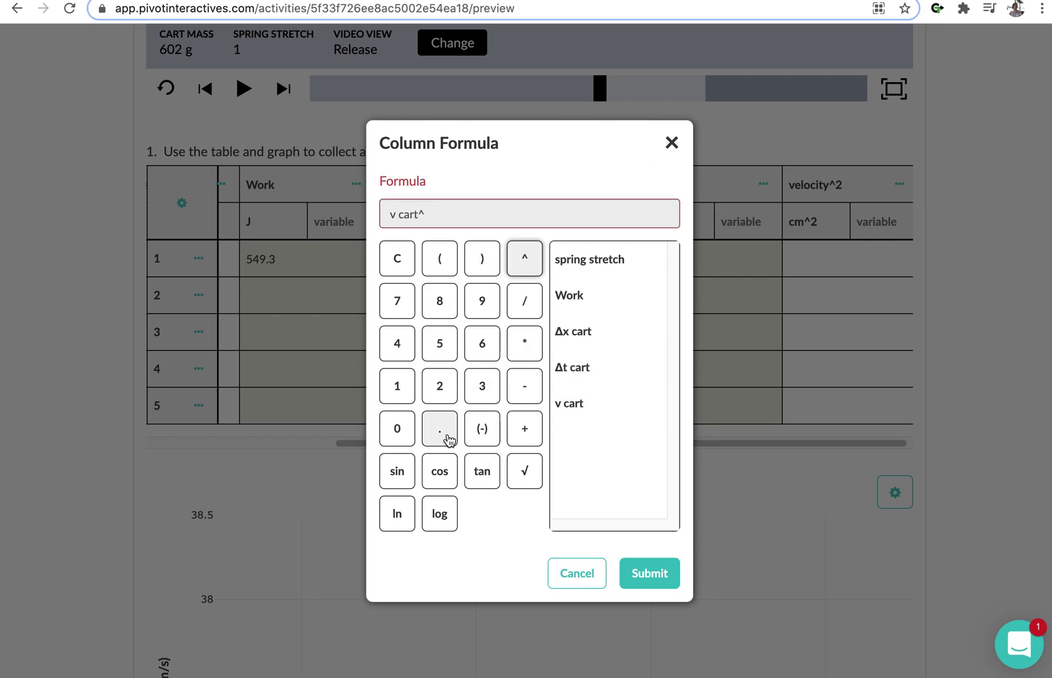
{"action": "left_click", "coordinate": [440, 386]}
{"action": "left_click", "coordinate": [657, 582]}
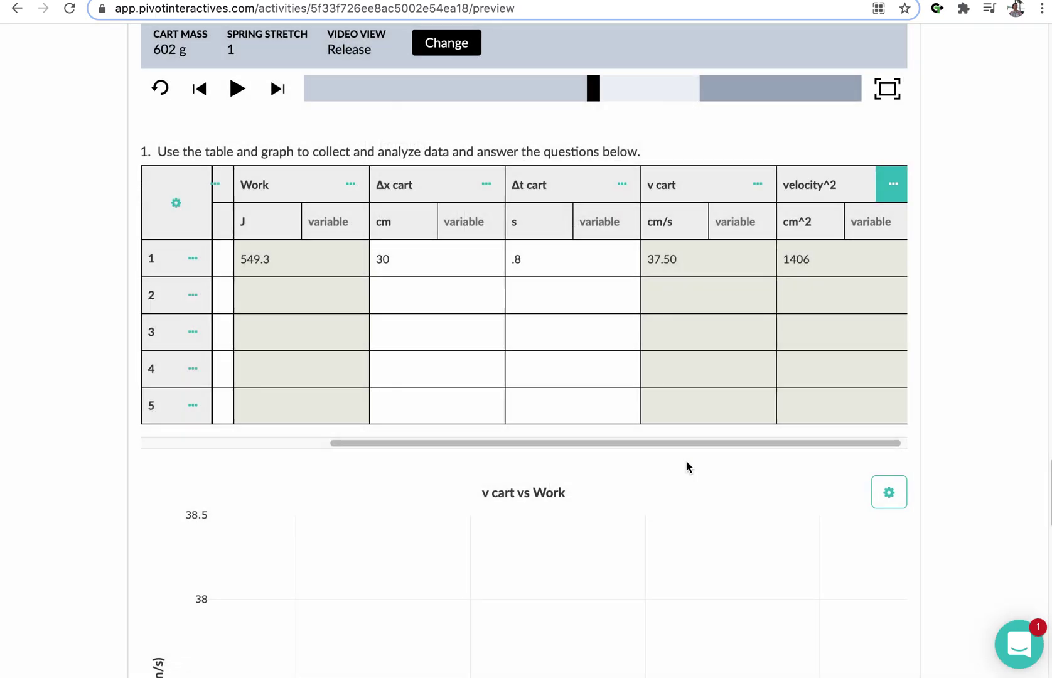
{"action": "scroll", "coordinate": [685, 459], "scroll_direction": "down", "scroll_amount": 15}
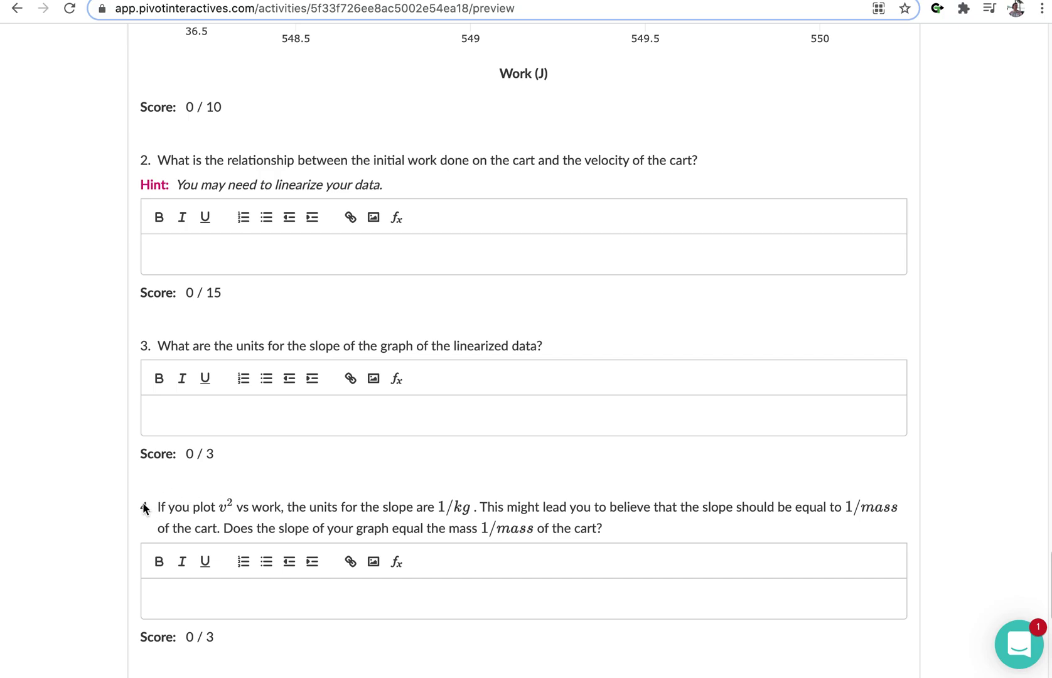
{"action": "left_click_drag", "start_coordinate": [161, 507], "coordinate": [285, 511]}
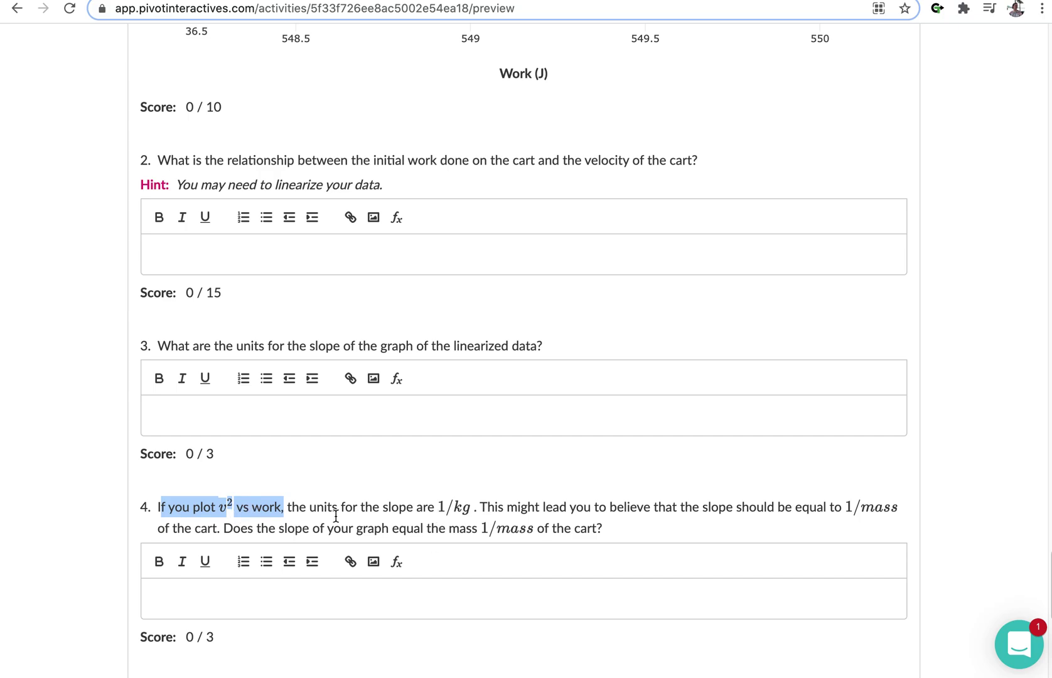
{"action": "left_click_drag", "start_coordinate": [442, 508], "coordinate": [481, 509]}
{"action": "left_click", "coordinate": [356, 516]}
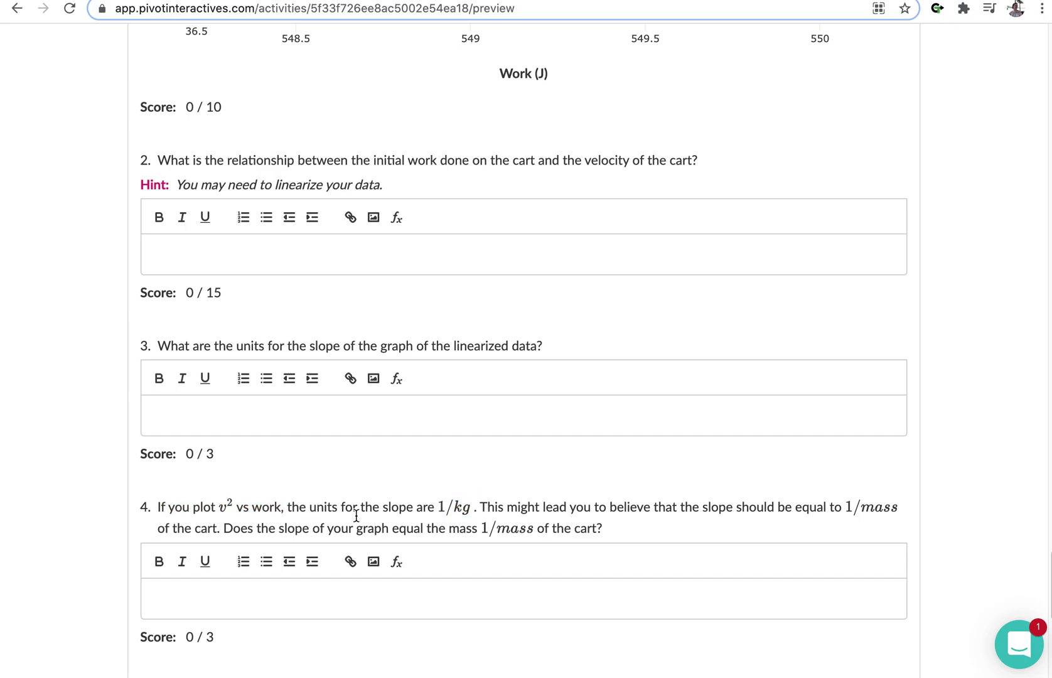
{"action": "scroll", "coordinate": [626, 517], "scroll_direction": "down", "scroll_amount": 1}
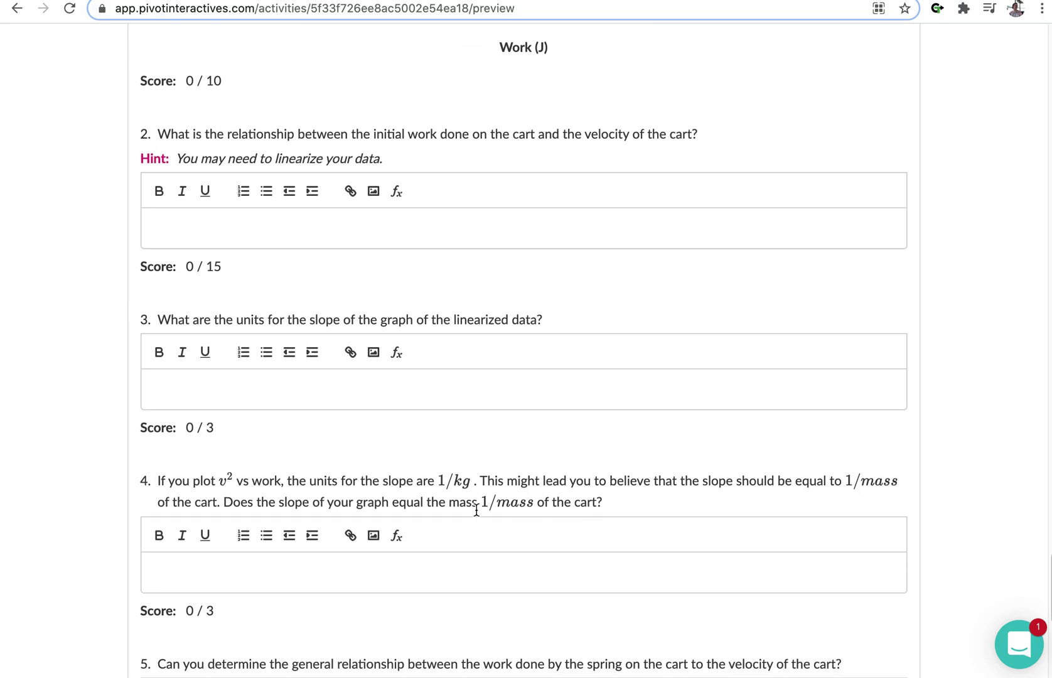
{"action": "left_click_drag", "start_coordinate": [480, 502], "coordinate": [550, 505]}
{"action": "scroll", "coordinate": [571, 504], "scroll_direction": "up", "scroll_amount": 15}
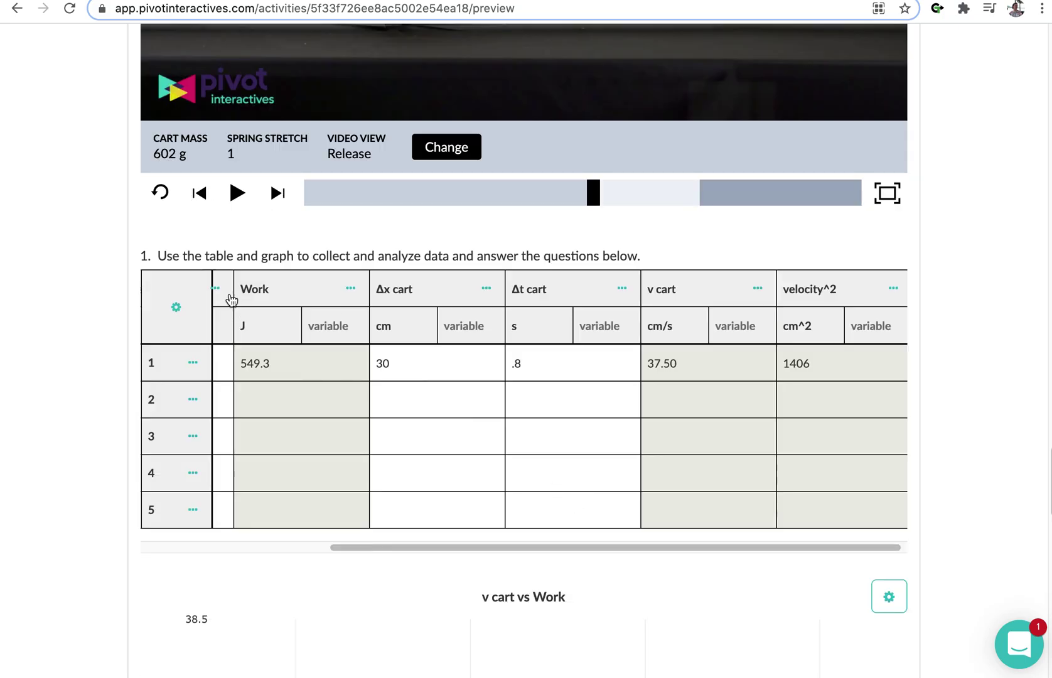
{"action": "scroll", "coordinate": [602, 456], "scroll_direction": "down", "scroll_amount": 15}
{"action": "scroll", "coordinate": [603, 456], "scroll_direction": "down", "scroll_amount": 7}
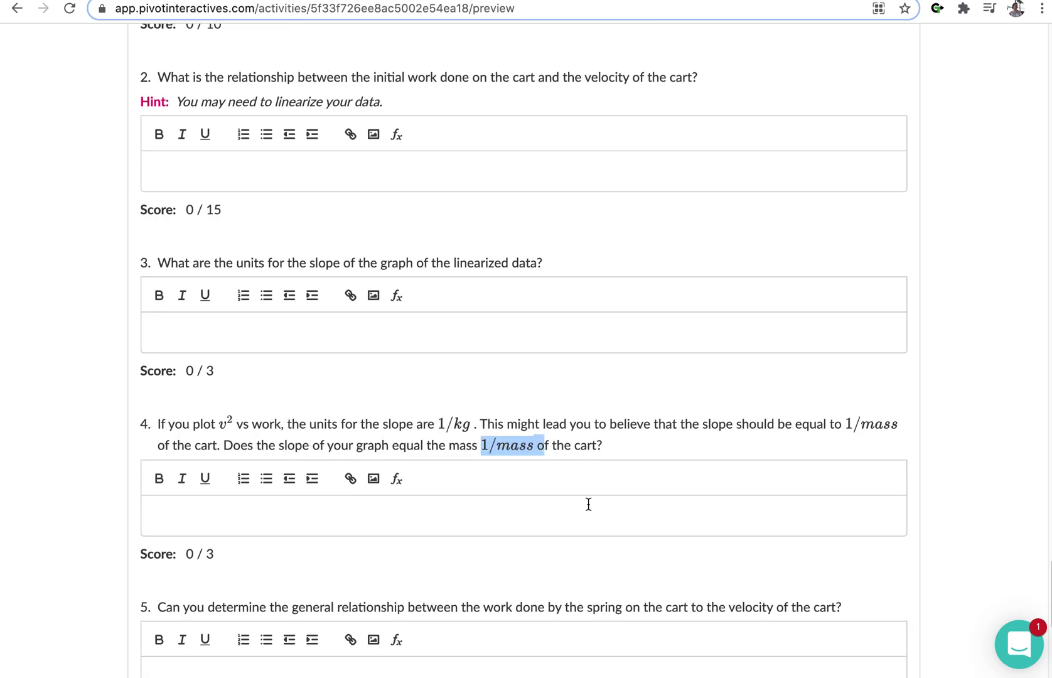
{"action": "scroll", "coordinate": [582, 499], "scroll_direction": "down", "scroll_amount": 1}
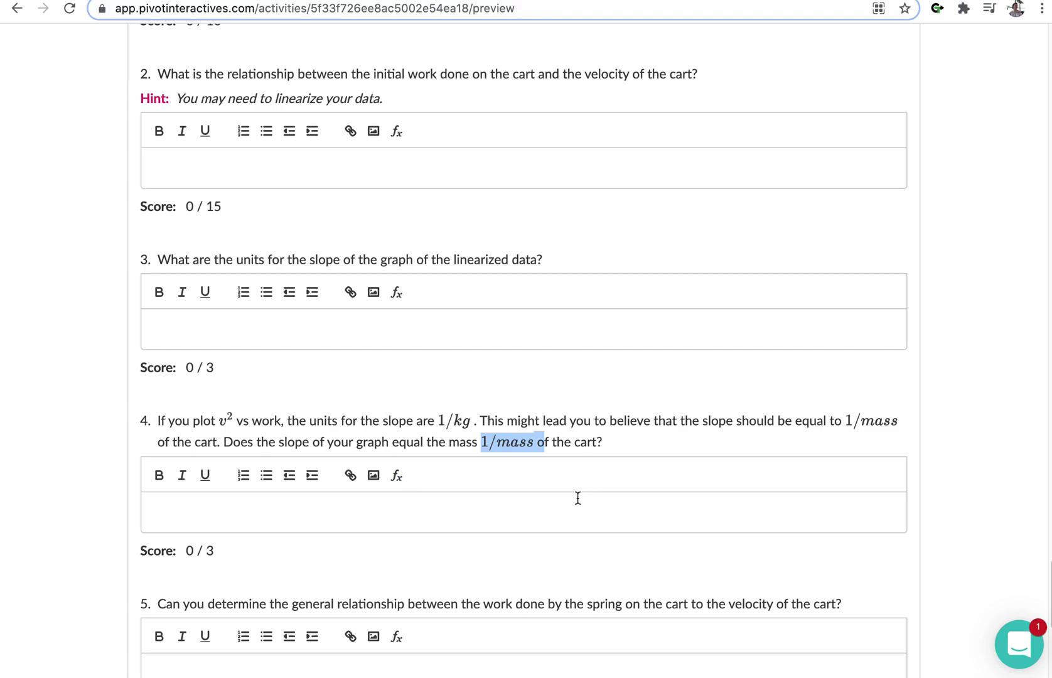
{"action": "scroll", "coordinate": [572, 495], "scroll_direction": "down", "scroll_amount": 1}
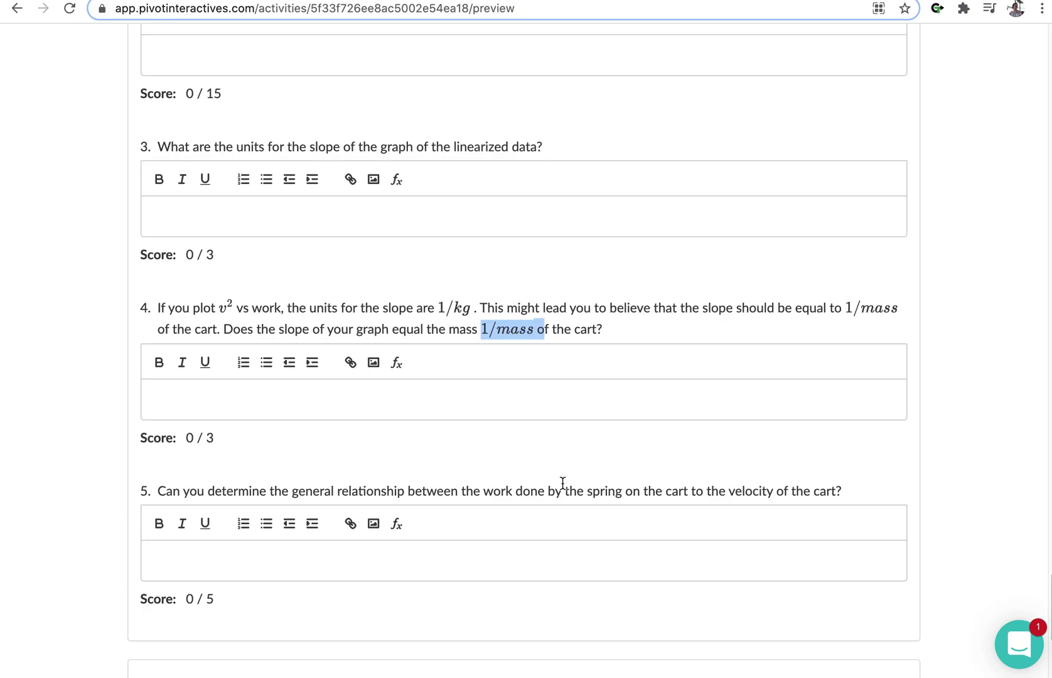
{"action": "scroll", "coordinate": [556, 483], "scroll_direction": "down", "scroll_amount": 1}
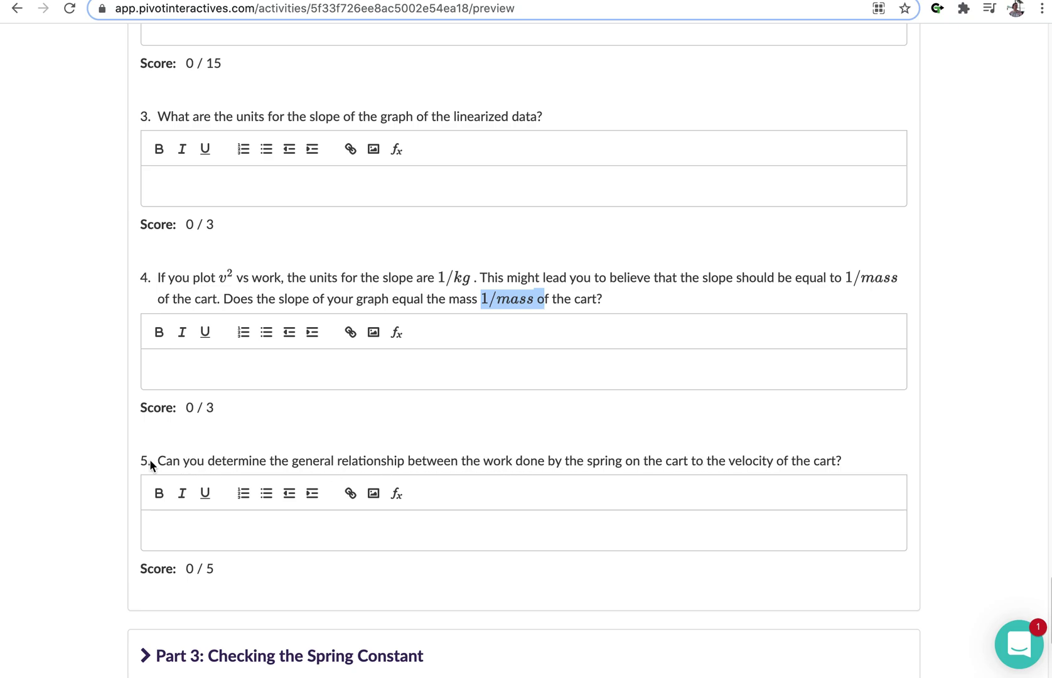
{"action": "scroll", "coordinate": [213, 451], "scroll_direction": "up", "scroll_amount": 4}
{"action": "scroll", "coordinate": [214, 458], "scroll_direction": "down", "scroll_amount": 2}
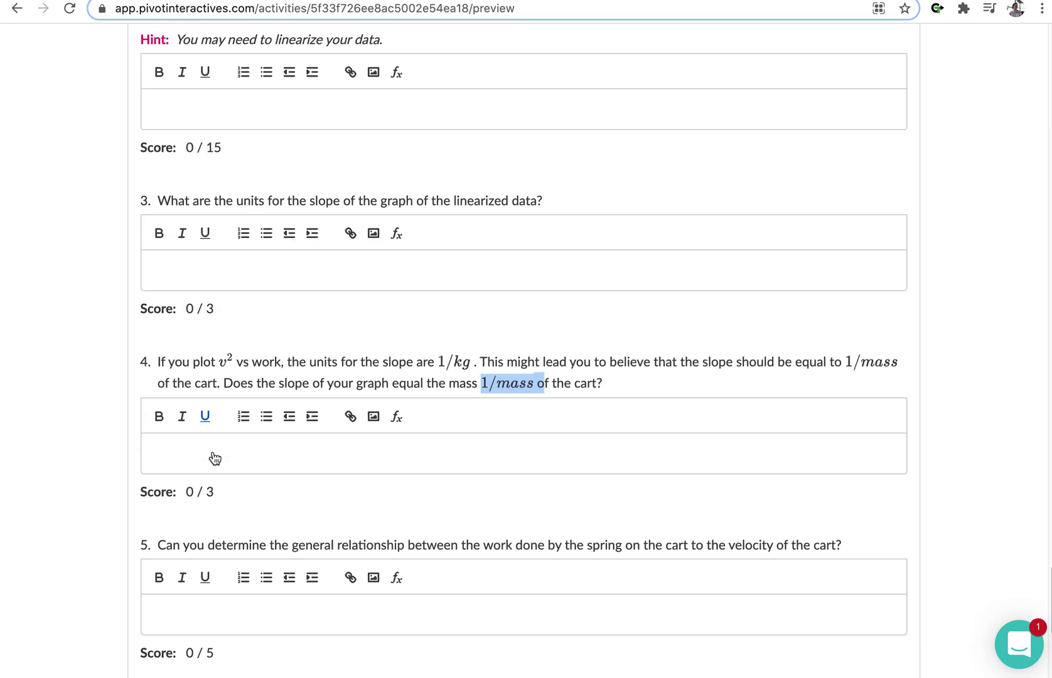
{"action": "left_click_drag", "start_coordinate": [161, 519], "coordinate": [859, 521]}
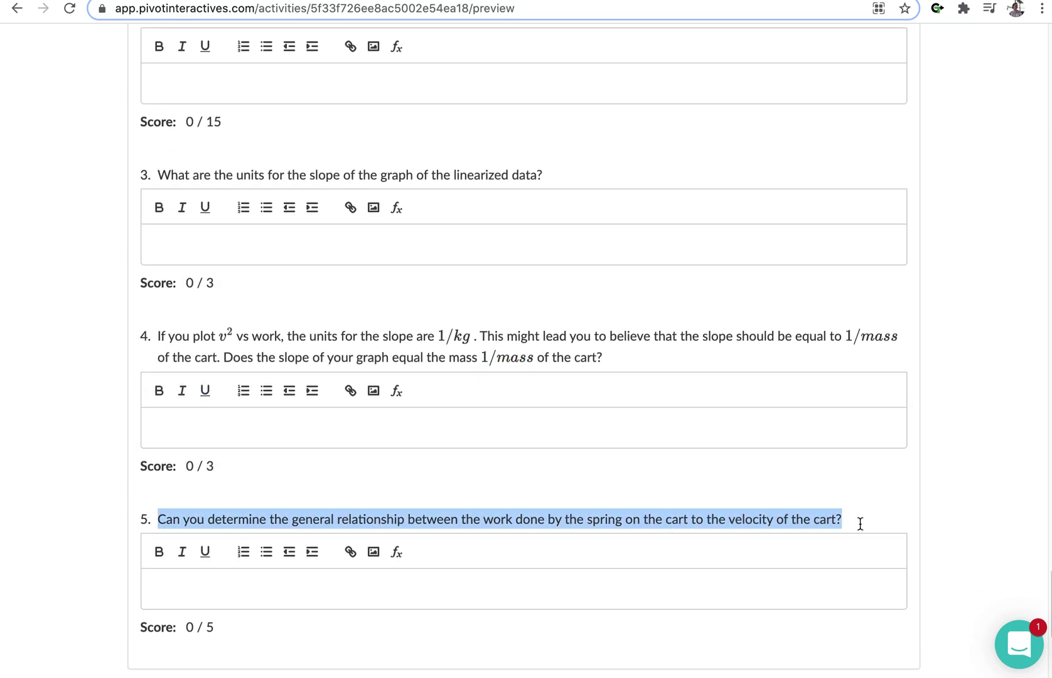
Start question 5's answer: 'to be like an equation in the reference table where you use variables'.
{"action": "left_click", "coordinate": [468, 598]}
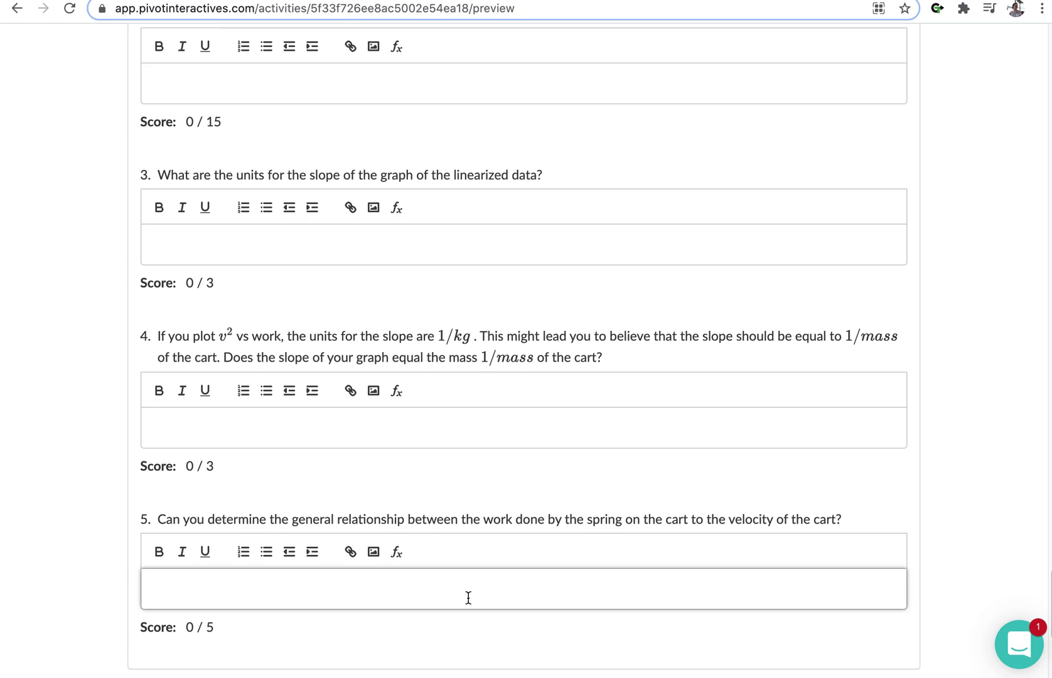
{"action": "type", "text": "to be like an equation in the refer"}
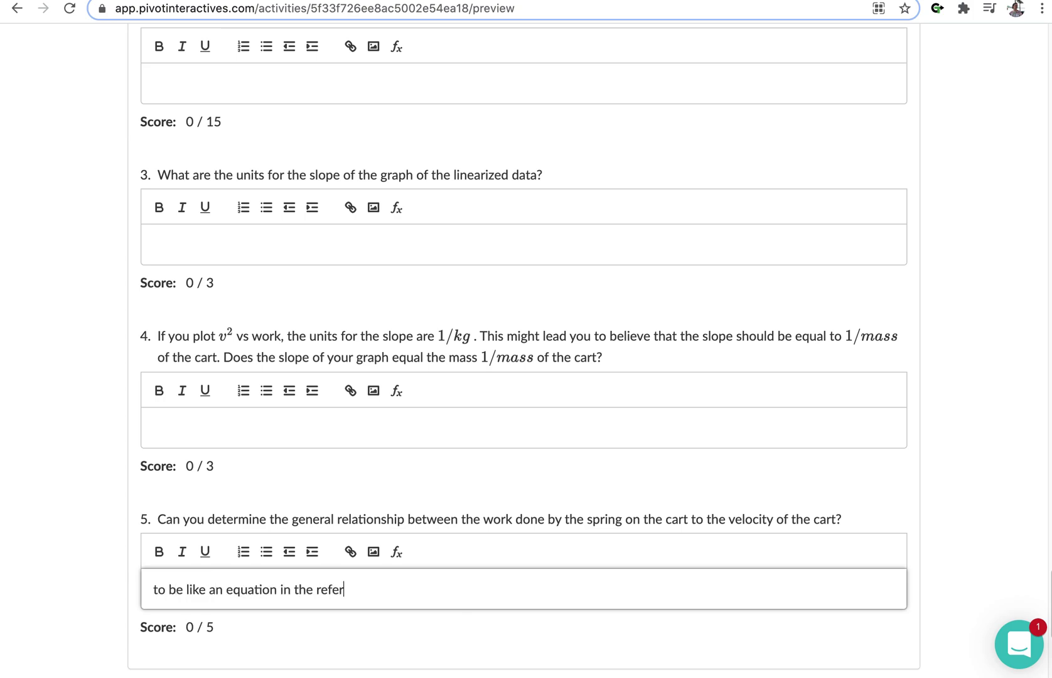
{"action": "type", "text": "ence table where you u"}
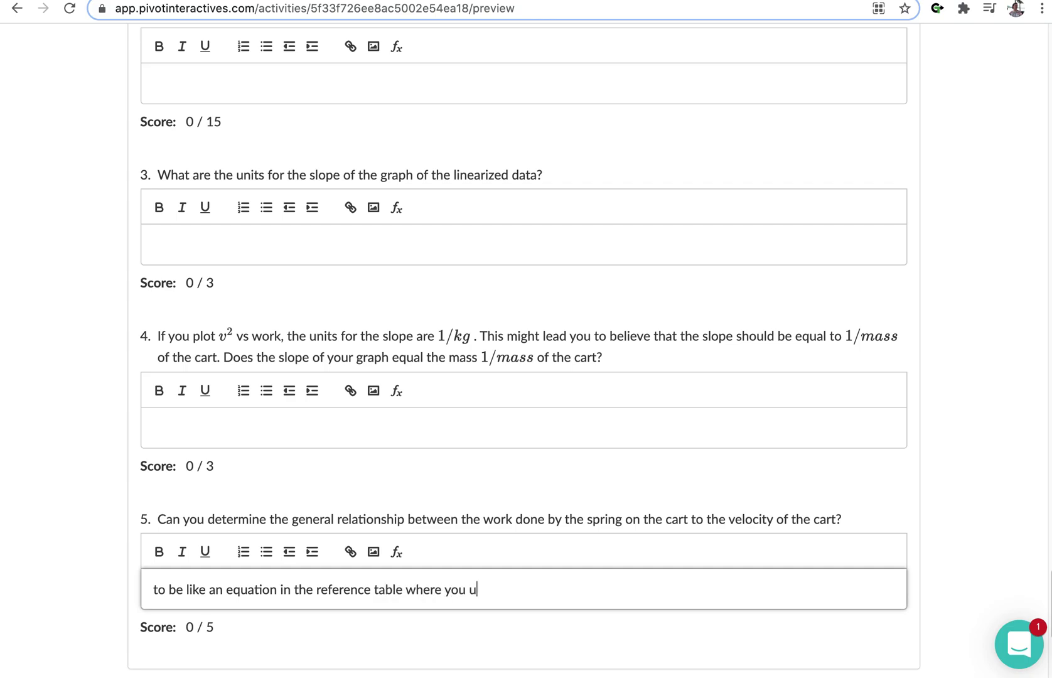
{"action": "type", "text": "se variables"}
{"action": "scroll", "coordinate": [451, 418], "scroll_direction": "up", "scroll_amount": 4}
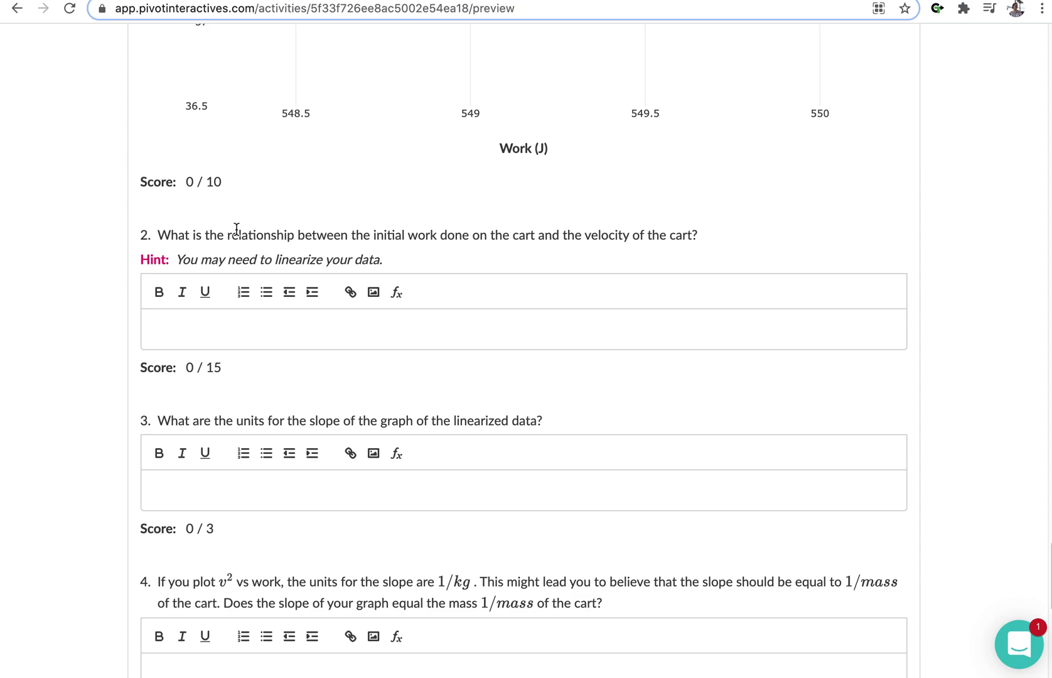
Add a note to question 2's answer about writing an equation y = Ax +B.
{"action": "left_click", "coordinate": [210, 326]}
{"action": "type", "text": "wabt to"}
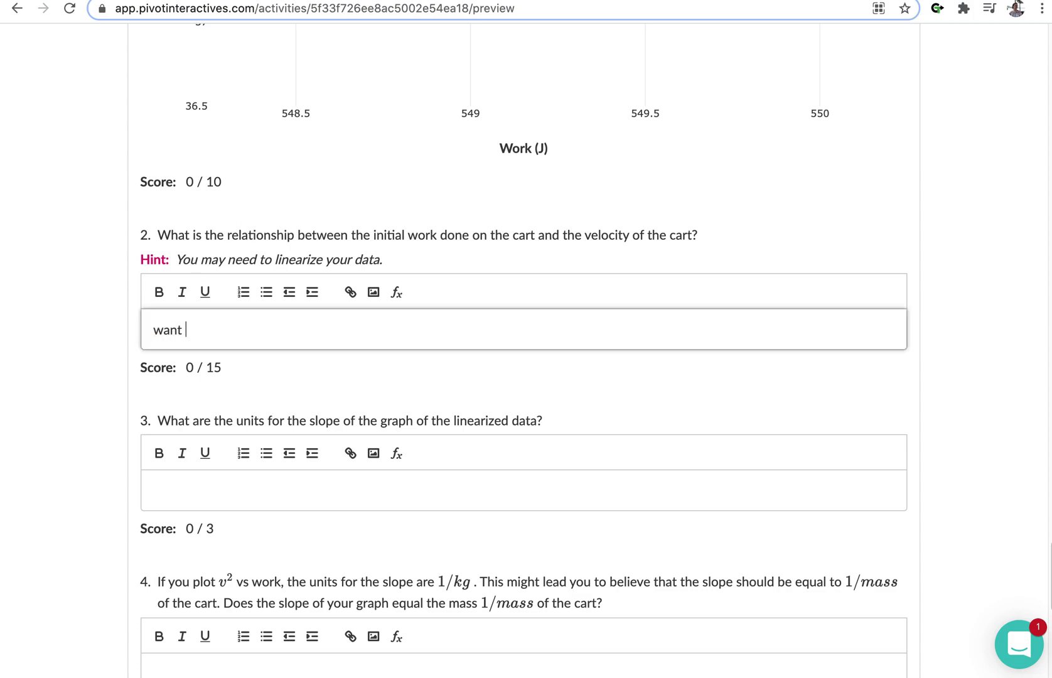
{"action": "type", "text": "to write an equation y ="}
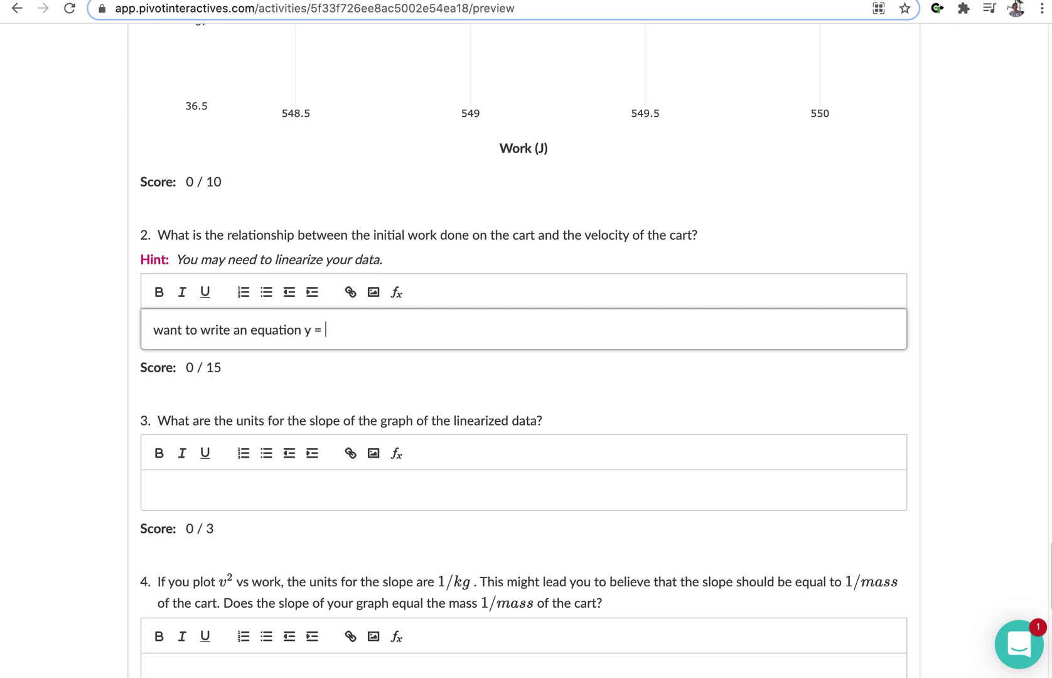
{"action": "type", "text": " Ax +B"}
{"action": "scroll", "coordinate": [640, 439], "scroll_direction": "down", "scroll_amount": 5}
Finish question 5's answer with the blank 'W = ________ (add variables k, m, v)'.
{"action": "left_click", "coordinate": [637, 504]}
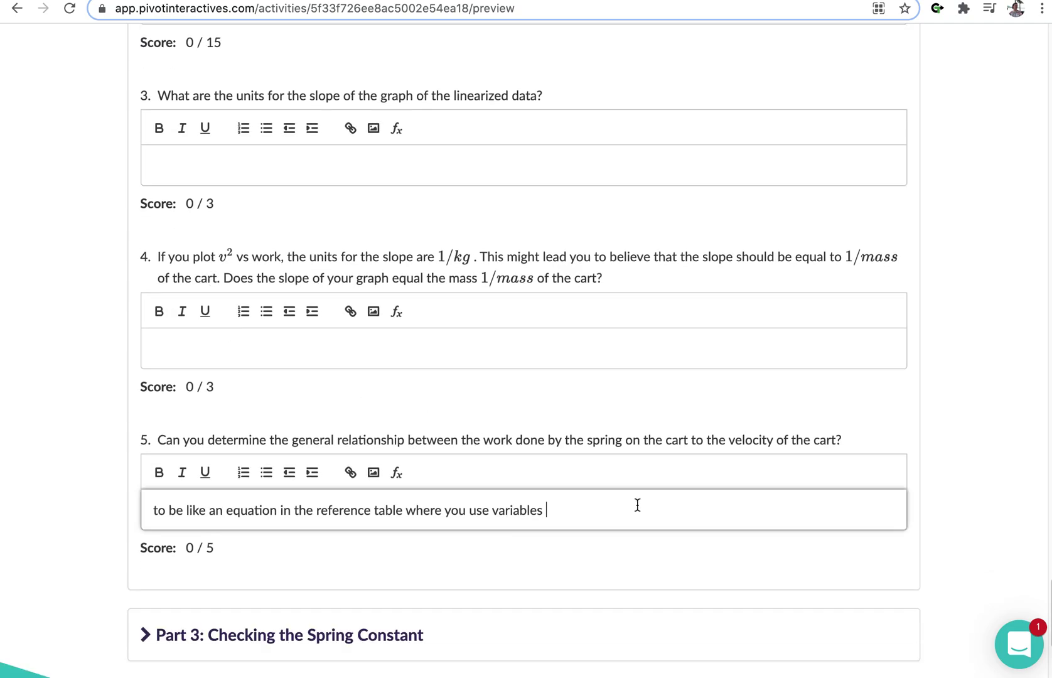
{"action": "type", "text": "@"}
{"action": "key", "text": "BackSpace"}
{"action": "type", "text": "!"}
{"action": "type", "text": "________- "}
{"action": "type", "text": "(add variables k, m, v"}
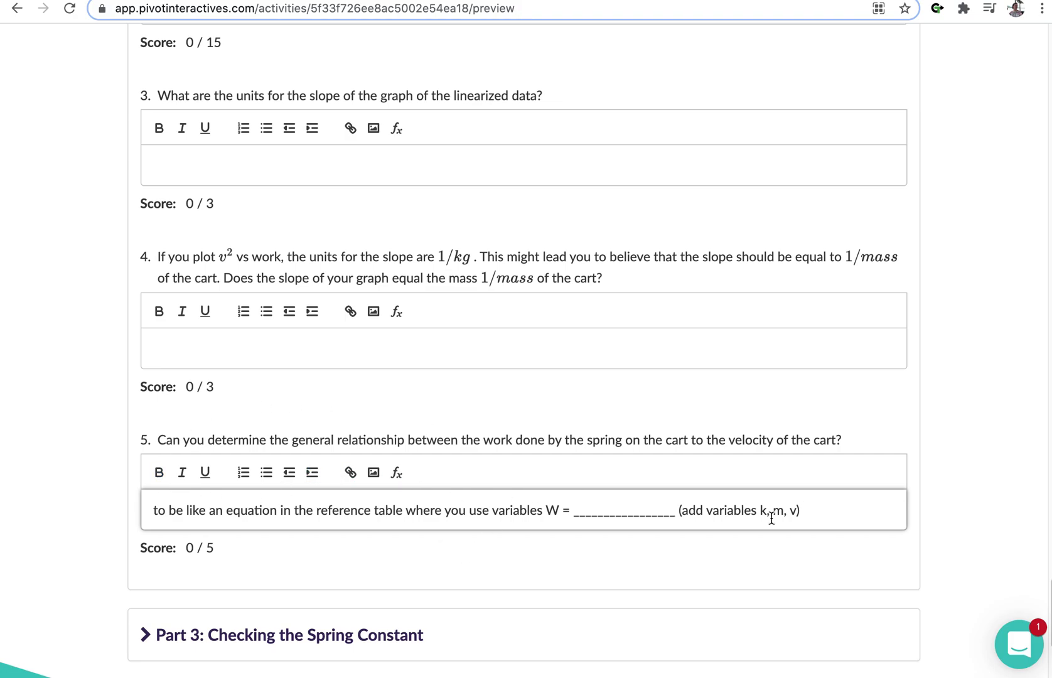
{"action": "left_click", "coordinate": [466, 547]}
Expand Part 3 and name the table's first two columns mass and Force.
{"action": "scroll", "coordinate": [485, 548], "scroll_direction": "down", "scroll_amount": 2}
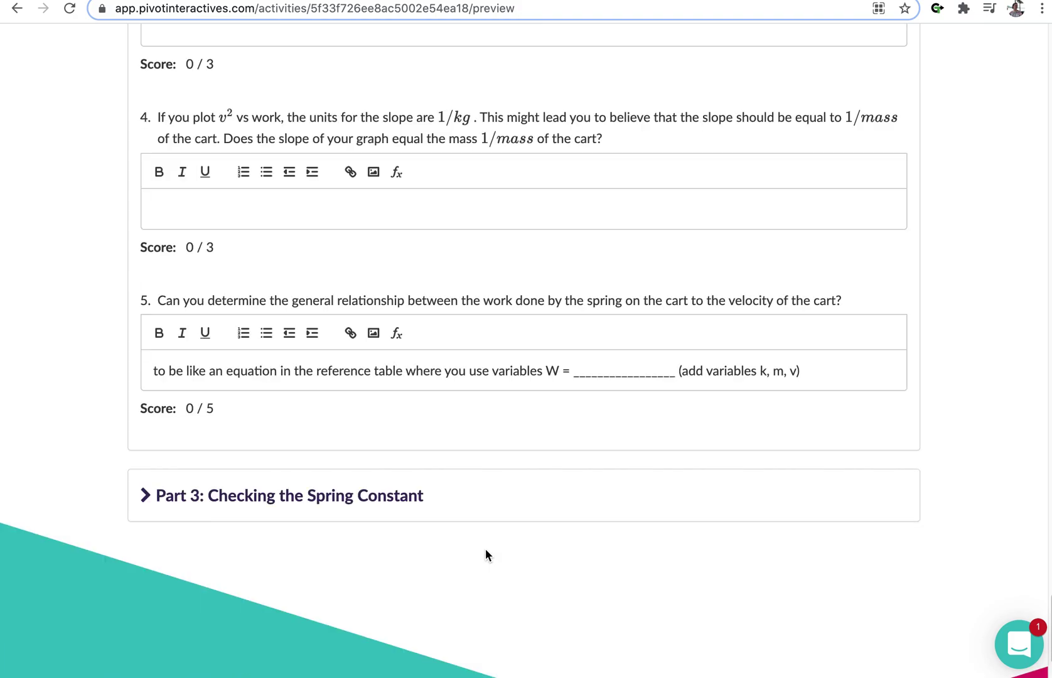
{"action": "left_click", "coordinate": [235, 512]}
{"action": "scroll", "coordinate": [491, 517], "scroll_direction": "down", "scroll_amount": 7}
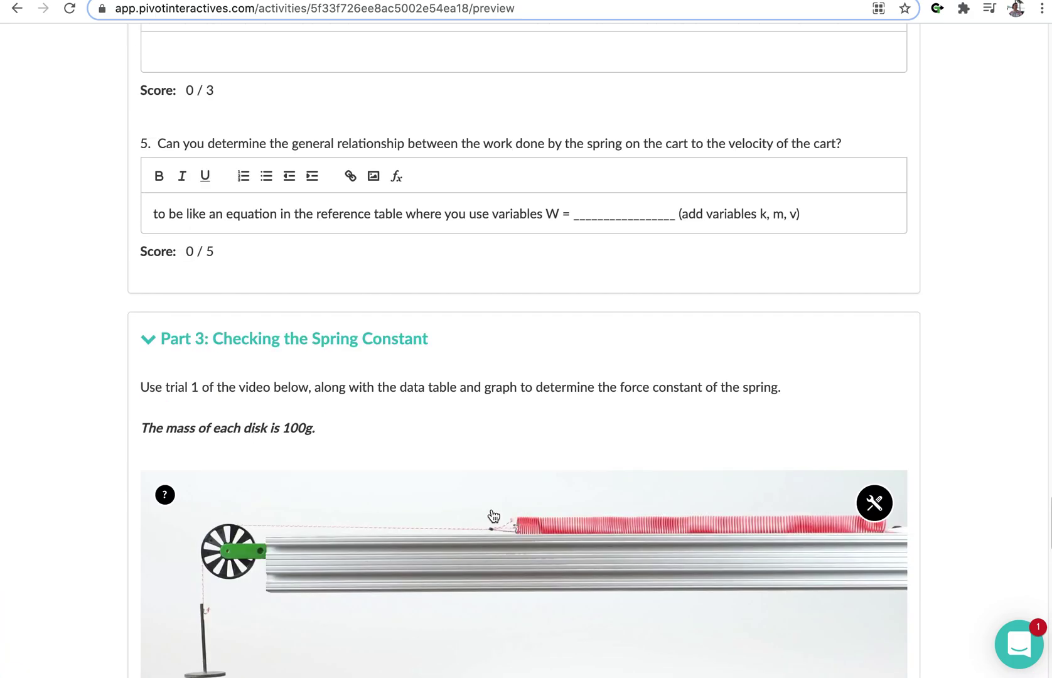
{"action": "scroll", "coordinate": [494, 516], "scroll_direction": "down", "scroll_amount": 7}
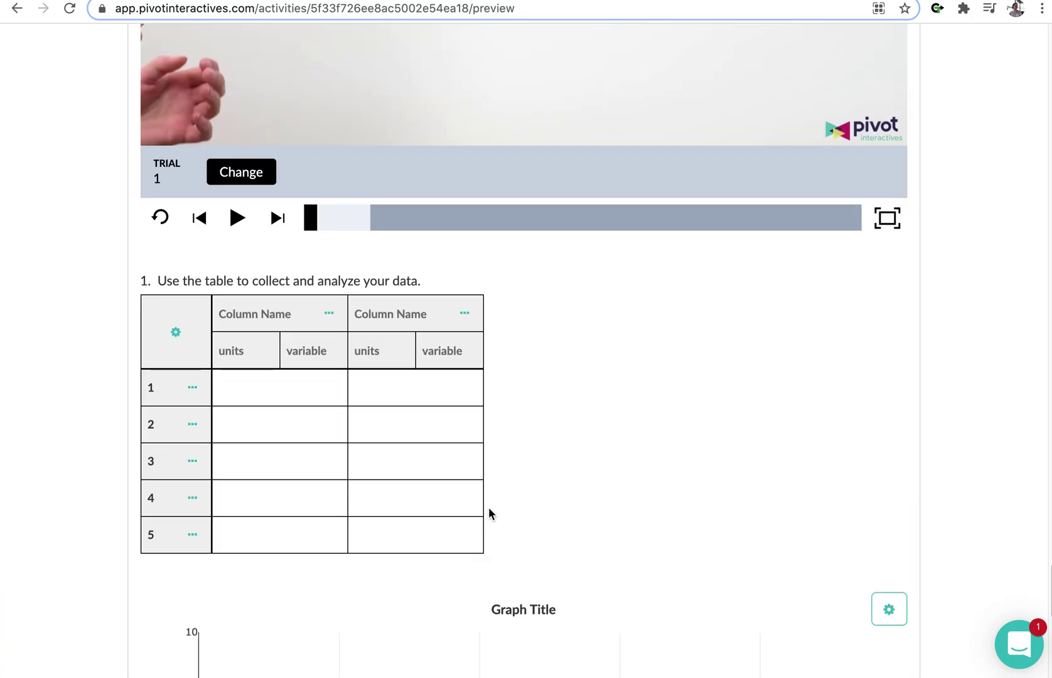
{"action": "scroll", "coordinate": [488, 507], "scroll_direction": "down", "scroll_amount": 10}
{"action": "scroll", "coordinate": [489, 509], "scroll_direction": "up", "scroll_amount": 15}
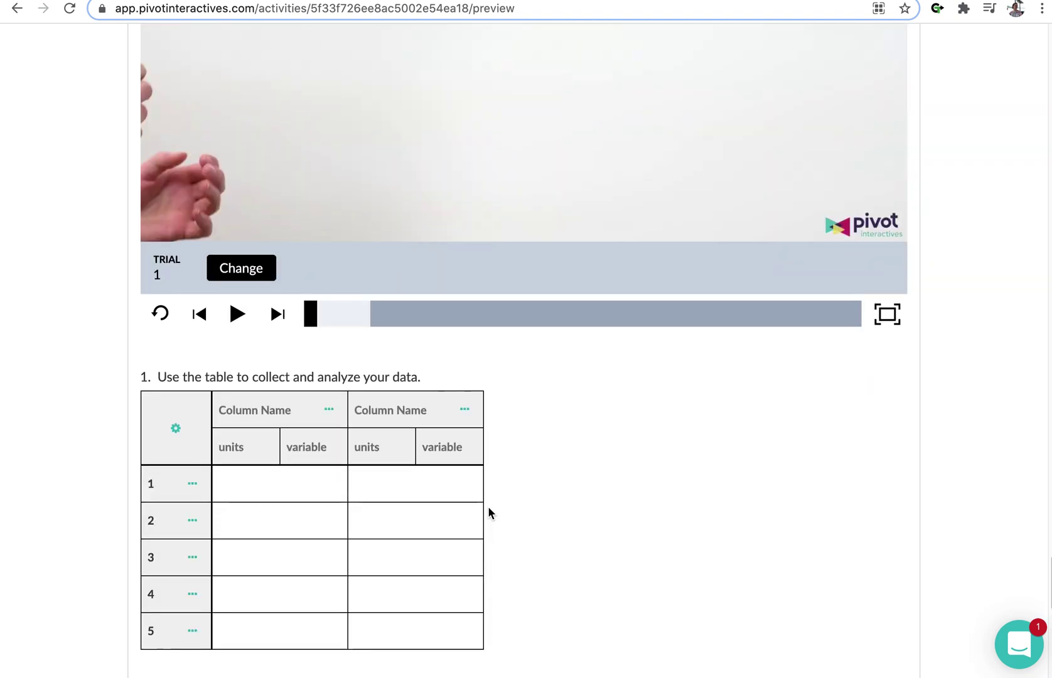
{"action": "scroll", "coordinate": [488, 513], "scroll_direction": "up", "scroll_amount": 1}
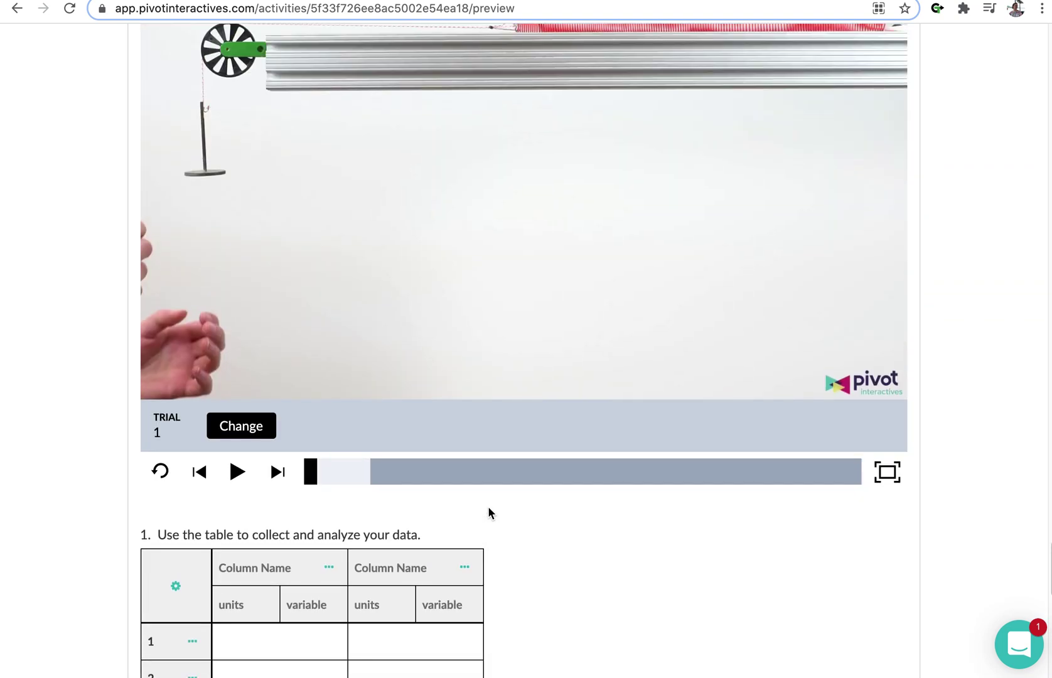
{"action": "left_click", "coordinate": [270, 573]}
{"action": "type", "text": "mass"}
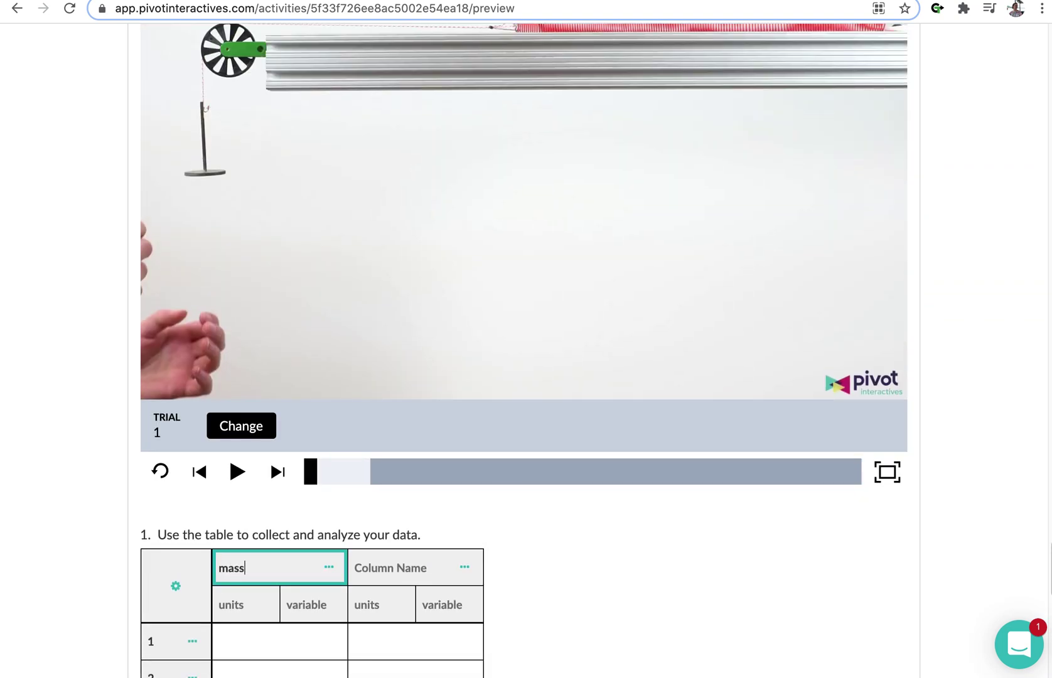
{"action": "left_click", "coordinate": [424, 568]}
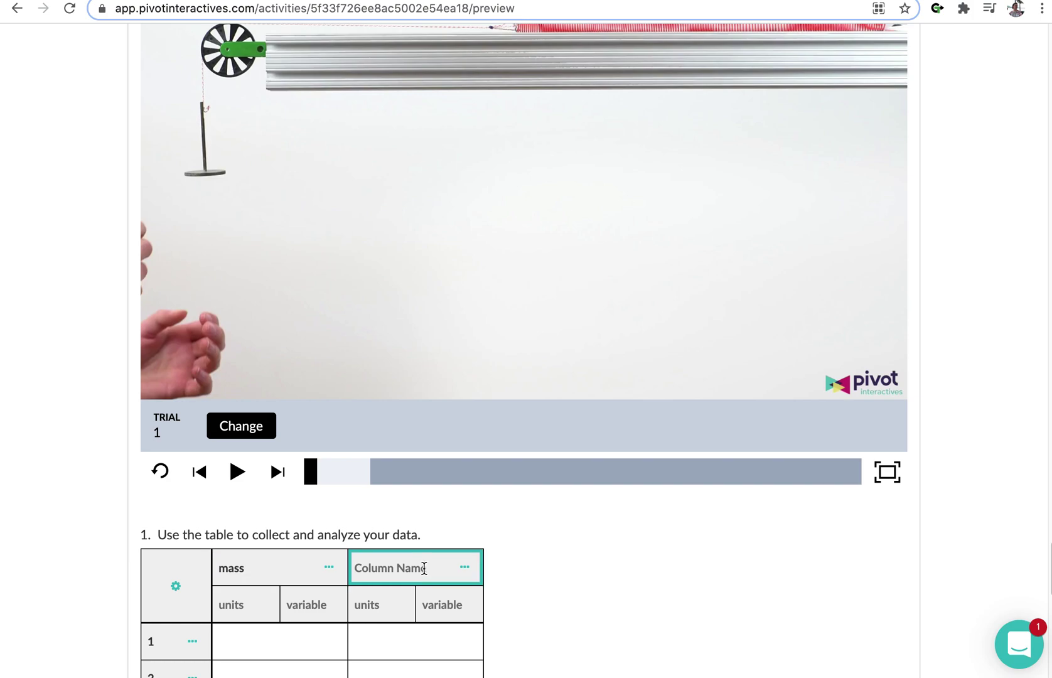
{"action": "type", "text": "Force"}
Insert a third column right of Force named 'elongation of spring'.
{"action": "left_click", "coordinate": [464, 566]}
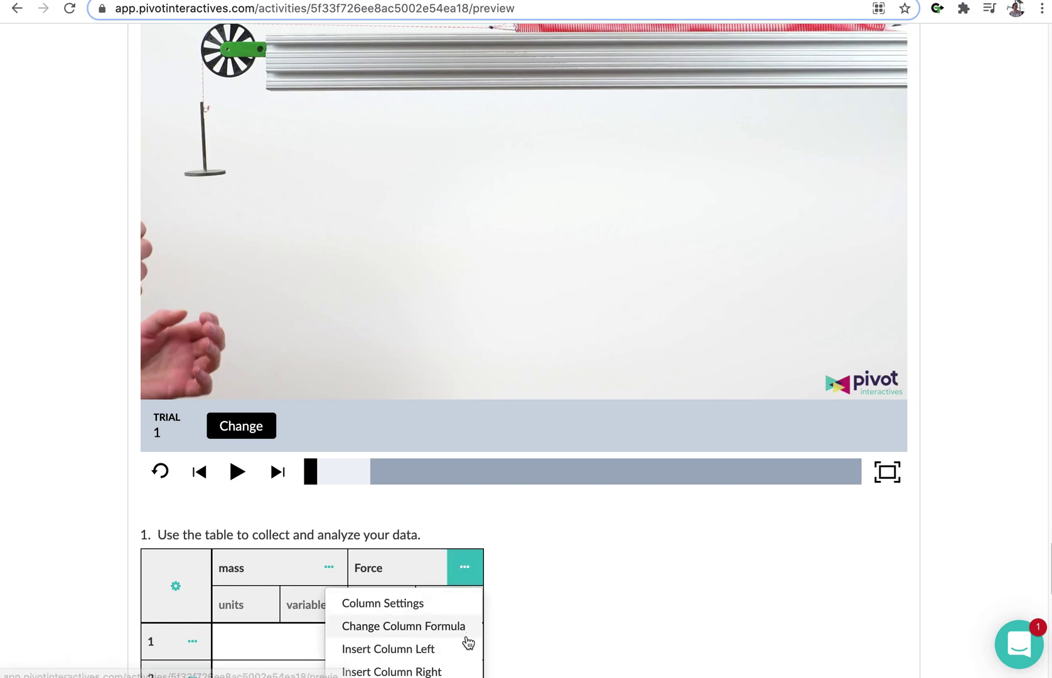
{"action": "left_click", "coordinate": [456, 669]}
{"action": "scroll", "coordinate": [594, 615], "scroll_direction": "down", "scroll_amount": 2}
{"action": "left_click", "coordinate": [537, 516]}
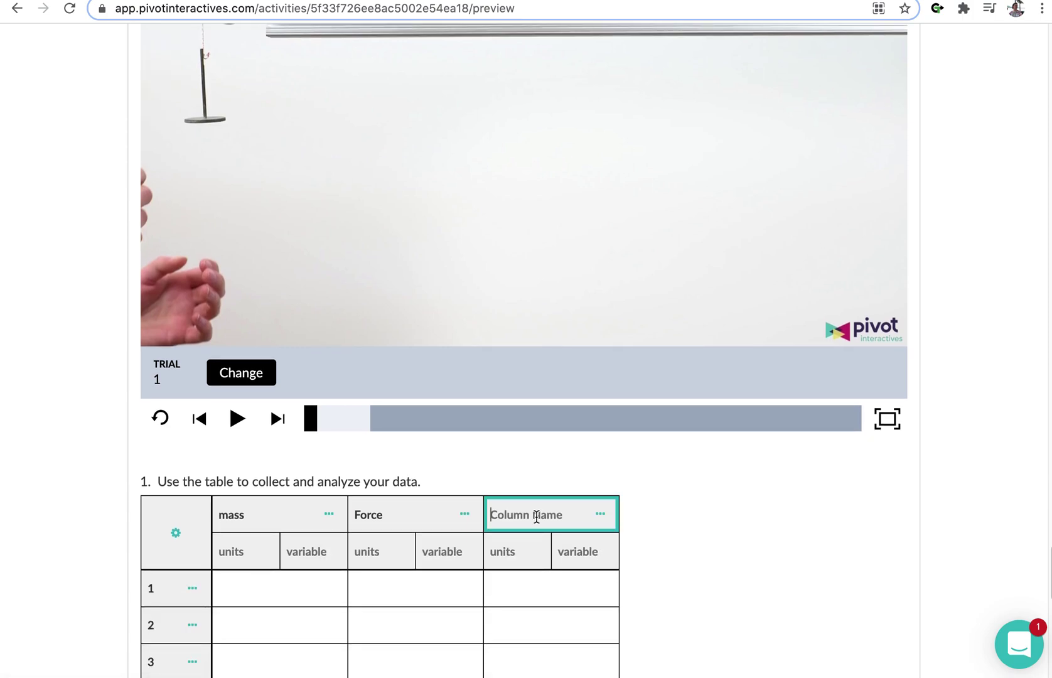
{"action": "scroll", "coordinate": [610, 392], "scroll_direction": "up", "scroll_amount": 5}
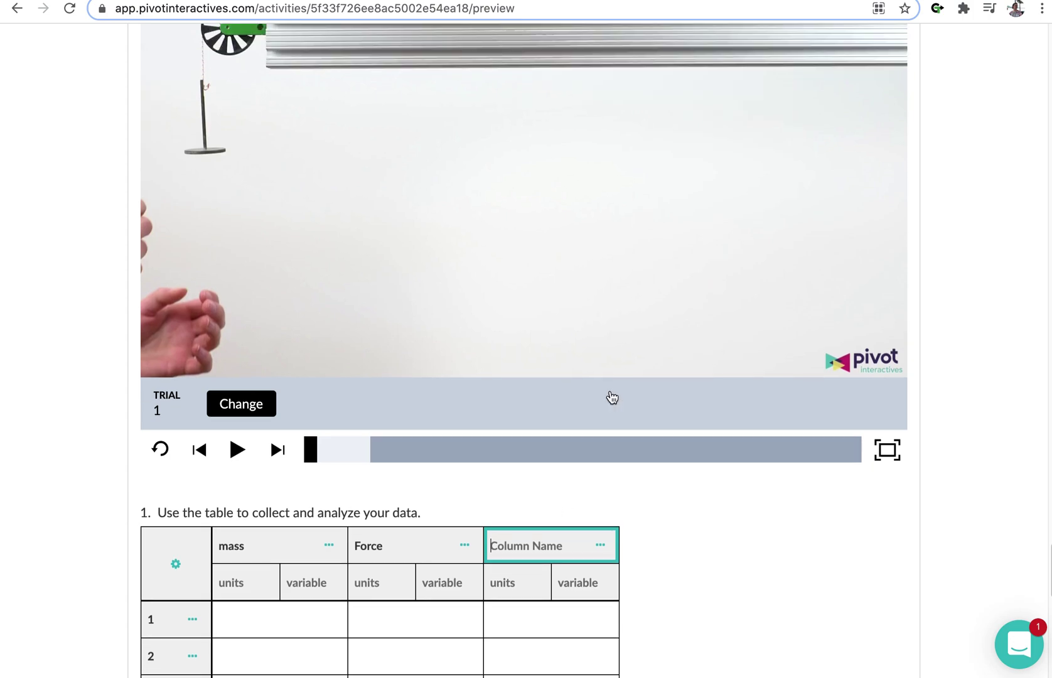
{"action": "scroll", "coordinate": [610, 390], "scroll_direction": "down", "scroll_amount": 5}
{"action": "type", "text": "d"}
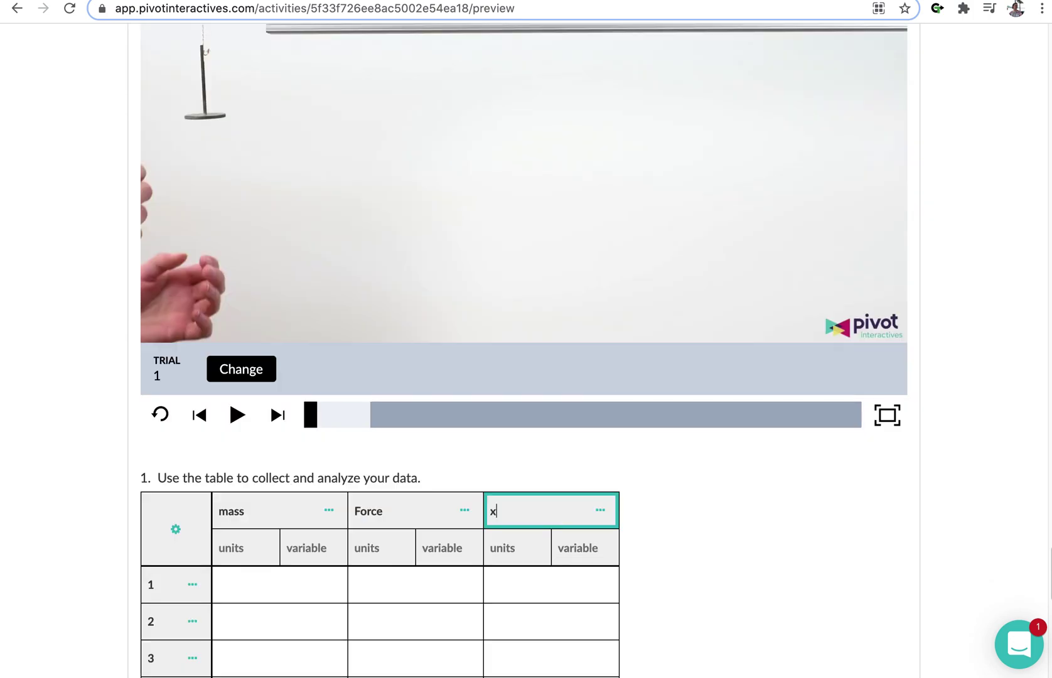
{"action": "key", "text": "BackSpace"}
{"action": "type", "text": "d"}
{"action": "key", "text": "BackSpace"}
{"action": "type", "text": "elongation of spring"}
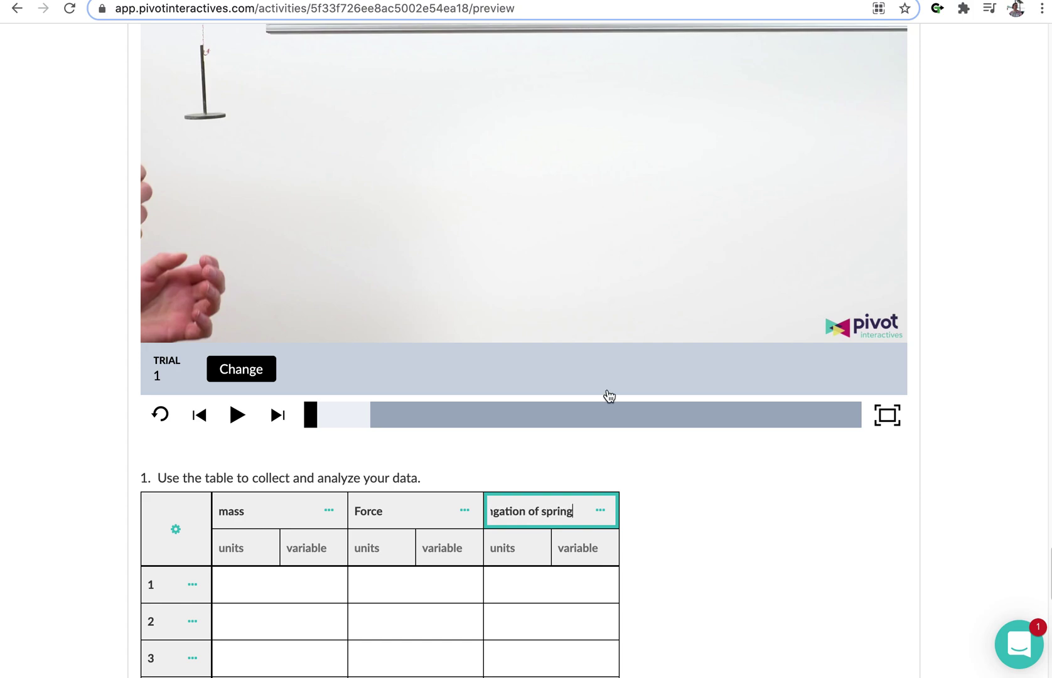
Set column units: elongation of spring cm, mass kg, Force N.
{"action": "left_click", "coordinate": [536, 554]}
{"action": "type", "text": "cm"}
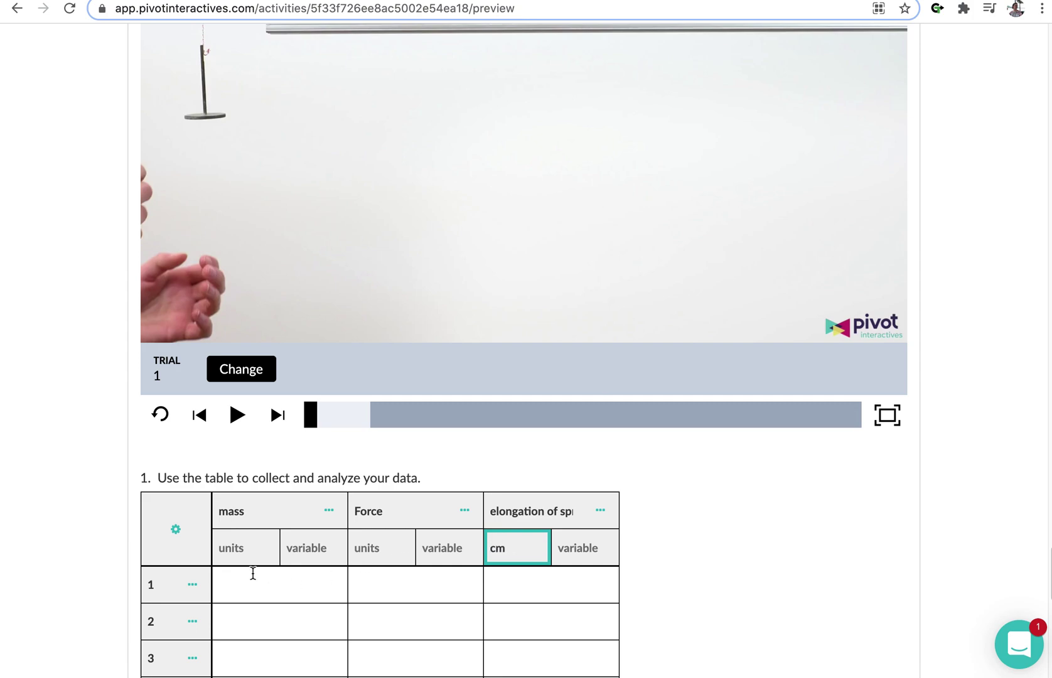
{"action": "left_click", "coordinate": [234, 540]}
{"action": "type", "text": "kg"}
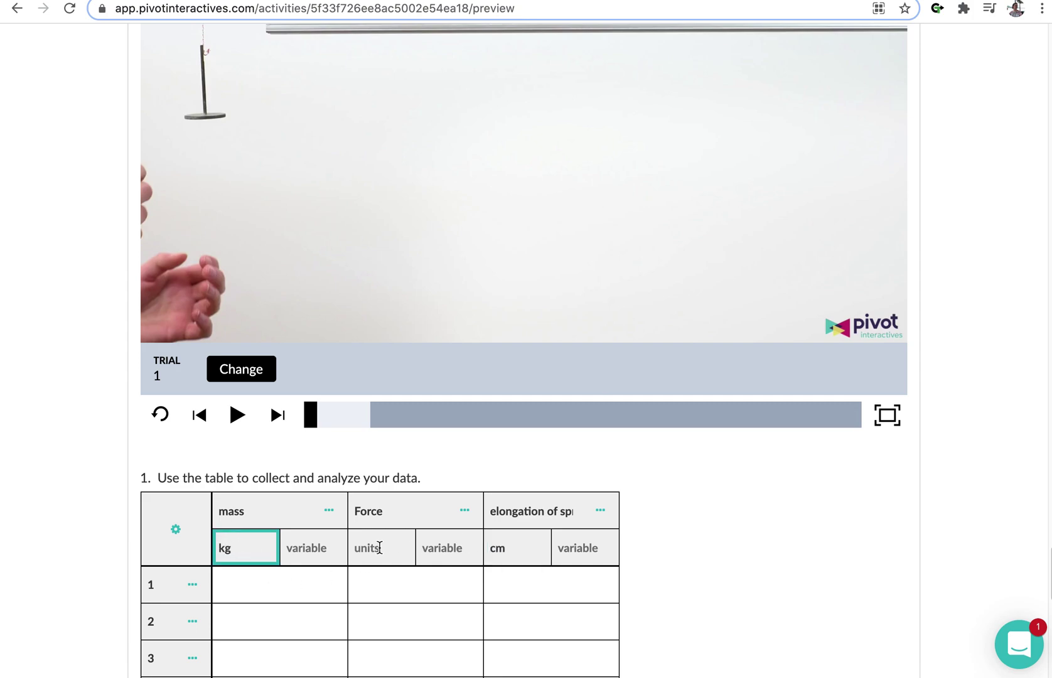
{"action": "left_click", "coordinate": [380, 549]}
{"action": "type", "text": "N"}
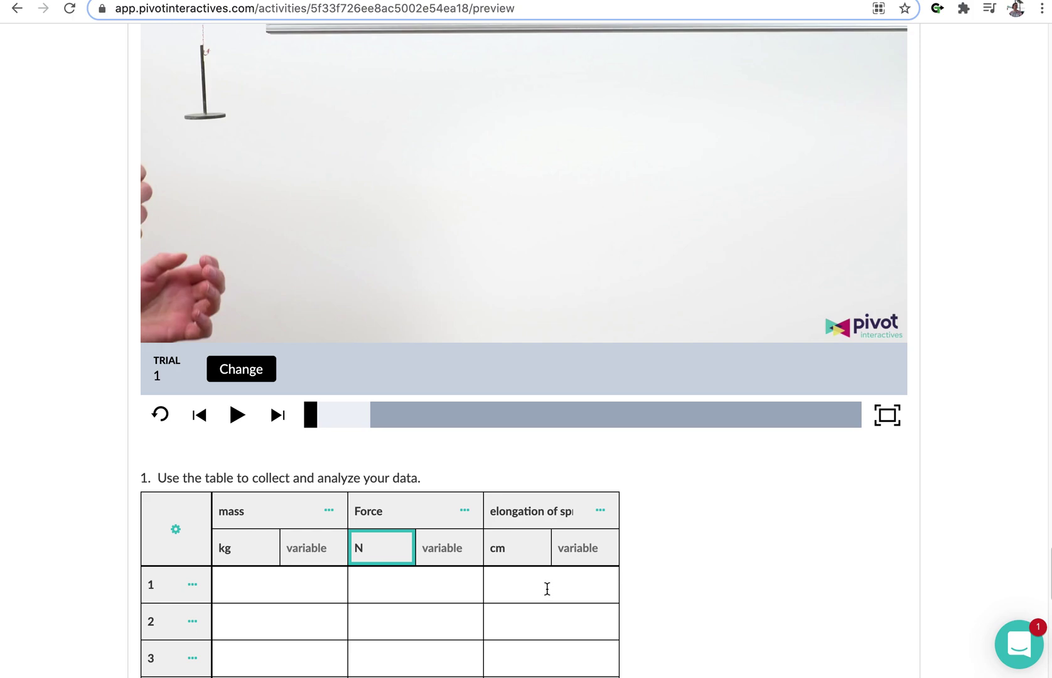
{"action": "left_click", "coordinate": [539, 583]}
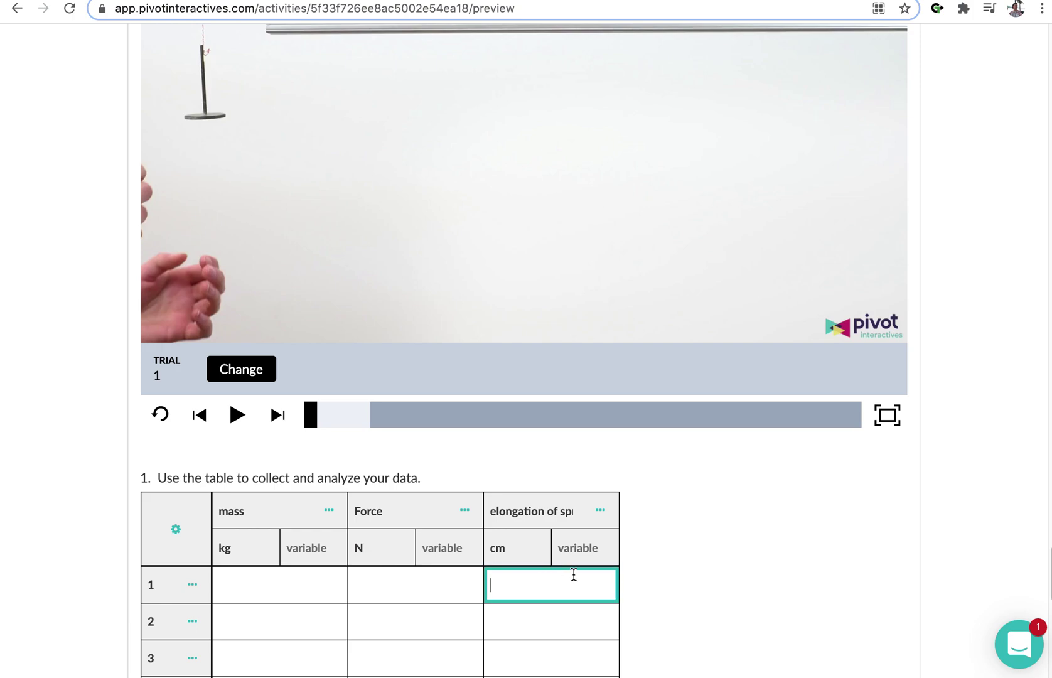
Check the 100 g disk mass note and enter 100 in row 1's mass cell.
{"action": "scroll", "coordinate": [320, 601], "scroll_direction": "up", "scroll_amount": 1}
{"action": "scroll", "coordinate": [319, 599], "scroll_direction": "down", "scroll_amount": 20}
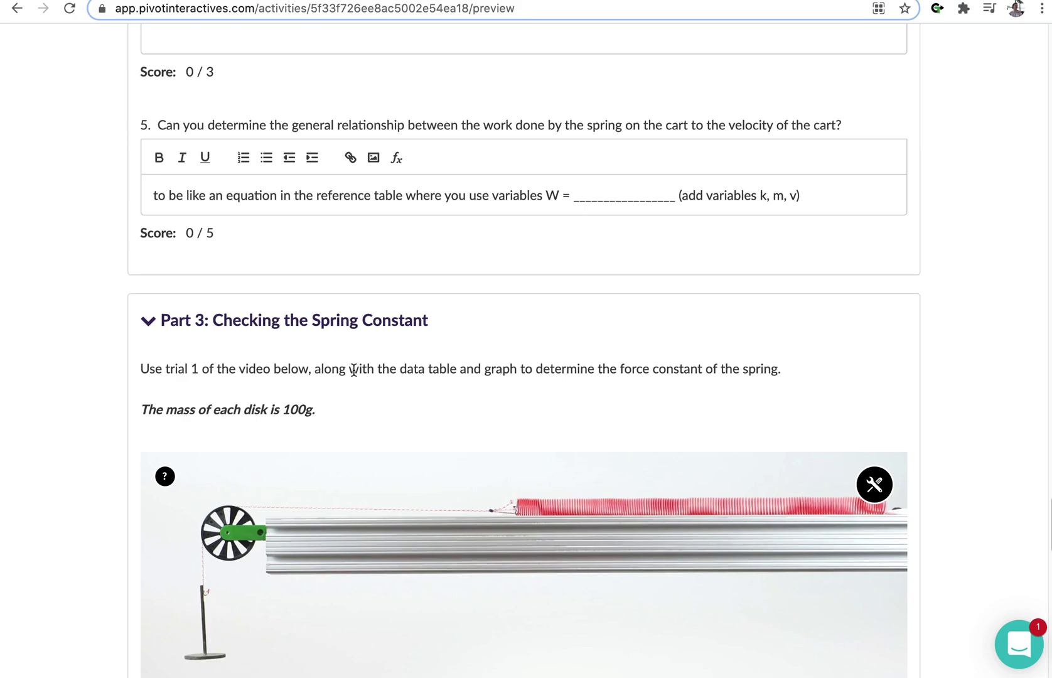
{"action": "left_click_drag", "start_coordinate": [279, 407], "coordinate": [324, 408]}
{"action": "left_click", "coordinate": [376, 409]}
{"action": "scroll", "coordinate": [383, 406], "scroll_direction": "down", "scroll_amount": 9}
{"action": "left_click", "coordinate": [288, 568]}
{"action": "type", "text": "1"}
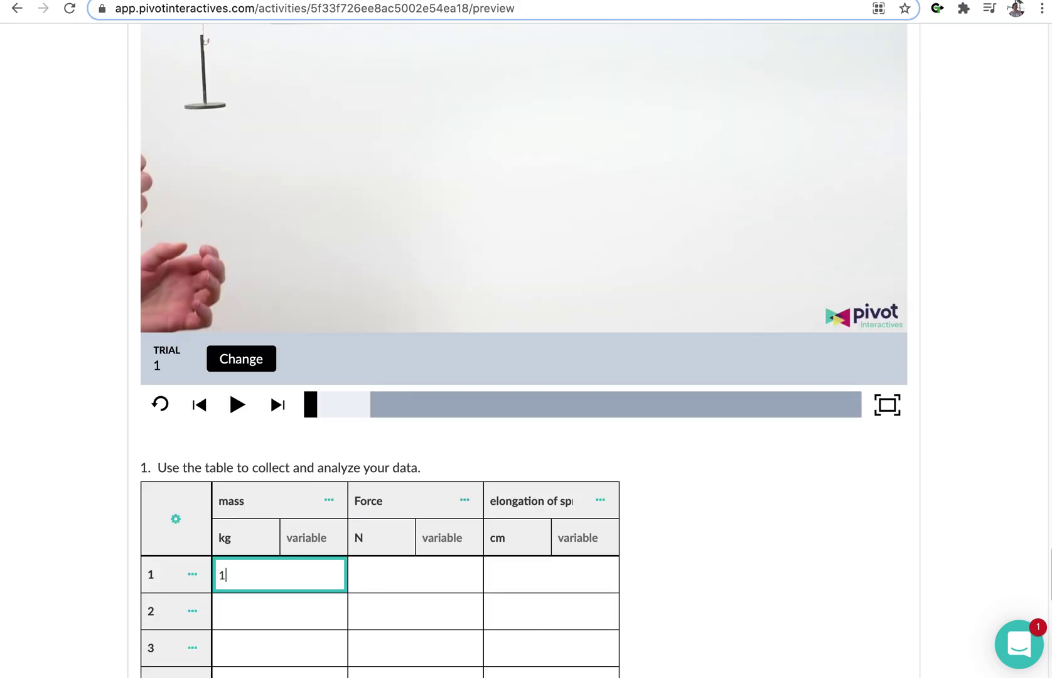
{"action": "type", "text": "00"}
Correct row 1's mass from 100 to 0.1 kg.
{"action": "left_click", "coordinate": [443, 570]}
{"action": "left_click", "coordinate": [250, 579]}
{"action": "scroll", "coordinate": [285, 558], "scroll_direction": "up", "scroll_amount": 5}
{"action": "scroll", "coordinate": [285, 558], "scroll_direction": "down", "scroll_amount": 5}
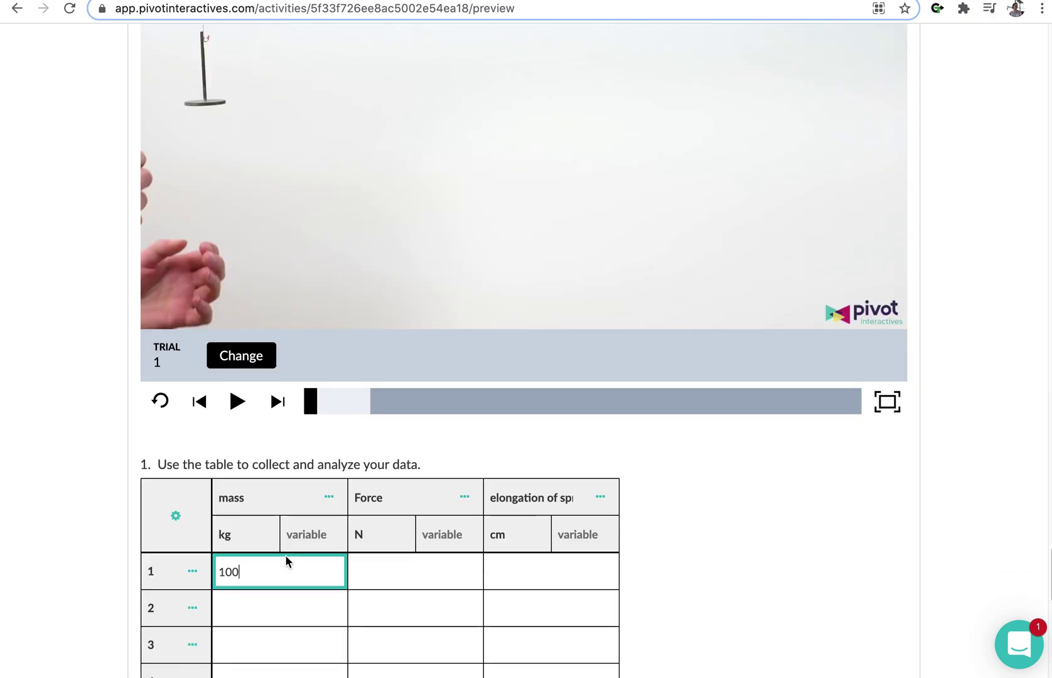
{"action": "scroll", "coordinate": [285, 554], "scroll_direction": "down", "scroll_amount": 2}
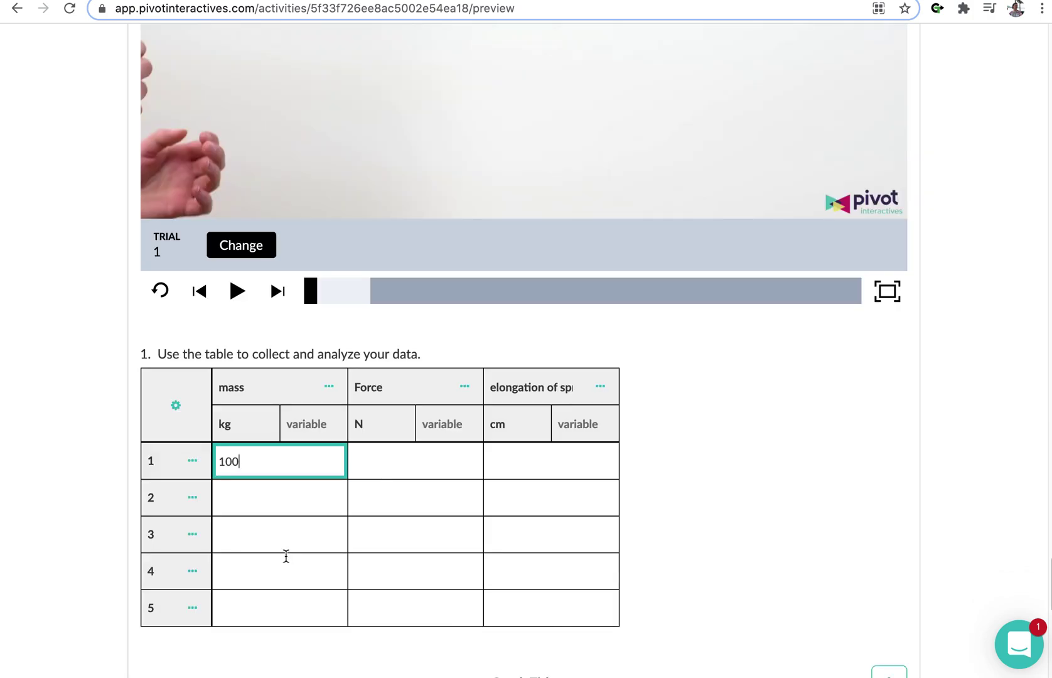
{"action": "key", "text": "BackSpace"}
{"action": "key", "text": "BackSpace"}
{"action": "key", "text": "BackSpace"}
{"action": "type", "text": "0.1"}
{"action": "left_click", "coordinate": [408, 501]}
{"action": "left_click", "coordinate": [408, 461]}
Set the Force column formula to mass * 9.81, giving 0.9810 N in row 1.
{"action": "left_click", "coordinate": [464, 386]}
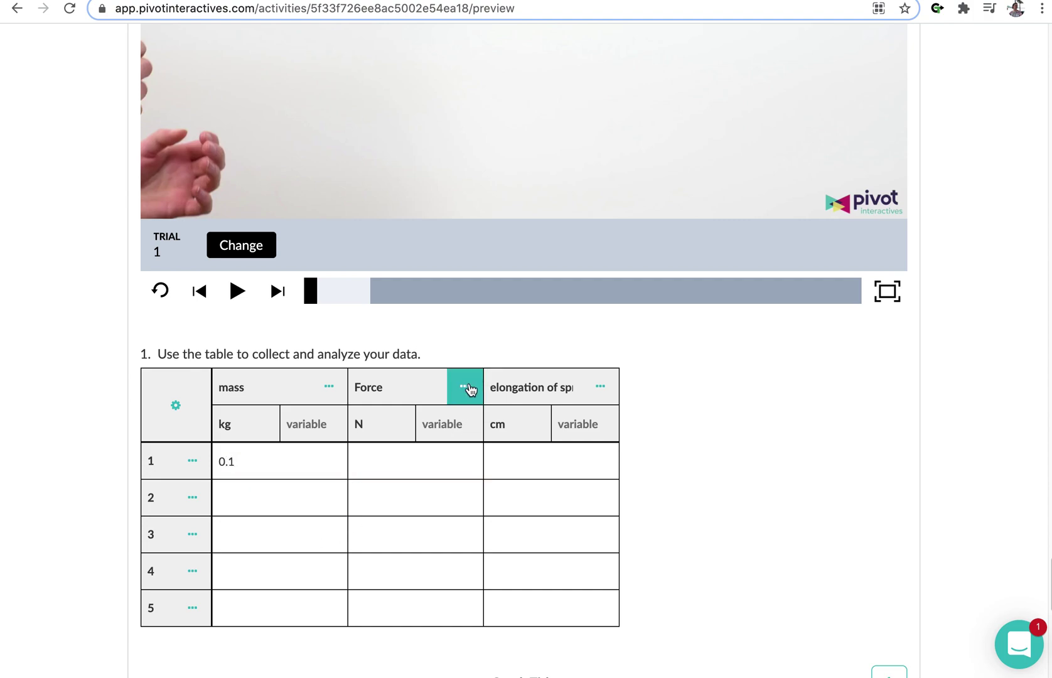
{"action": "left_click", "coordinate": [446, 444]}
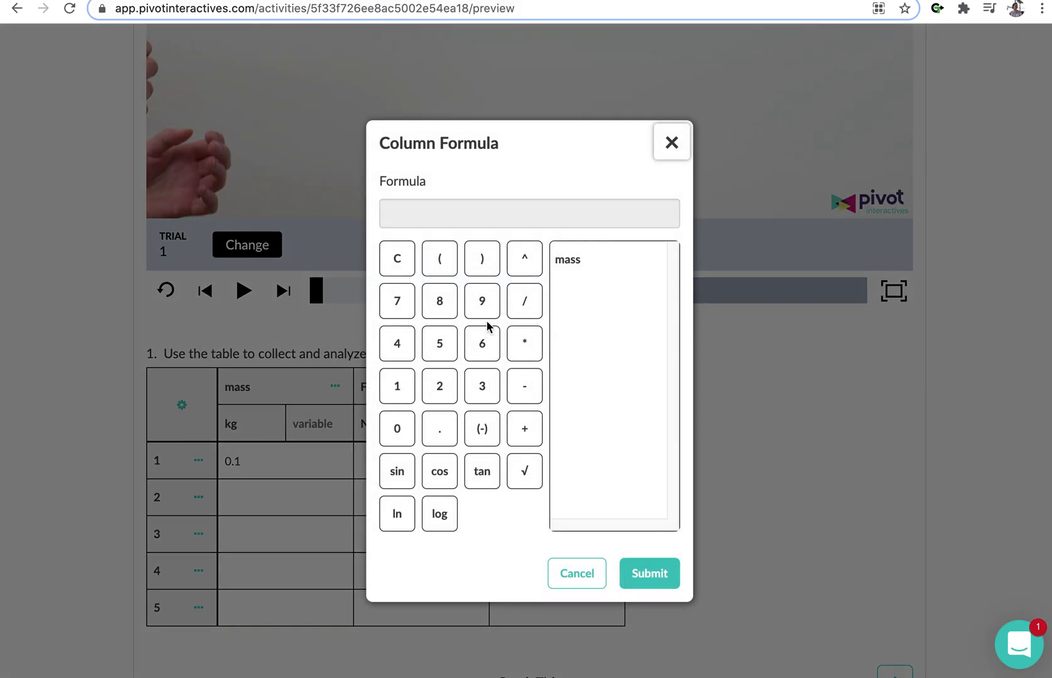
{"action": "left_click", "coordinate": [561, 270]}
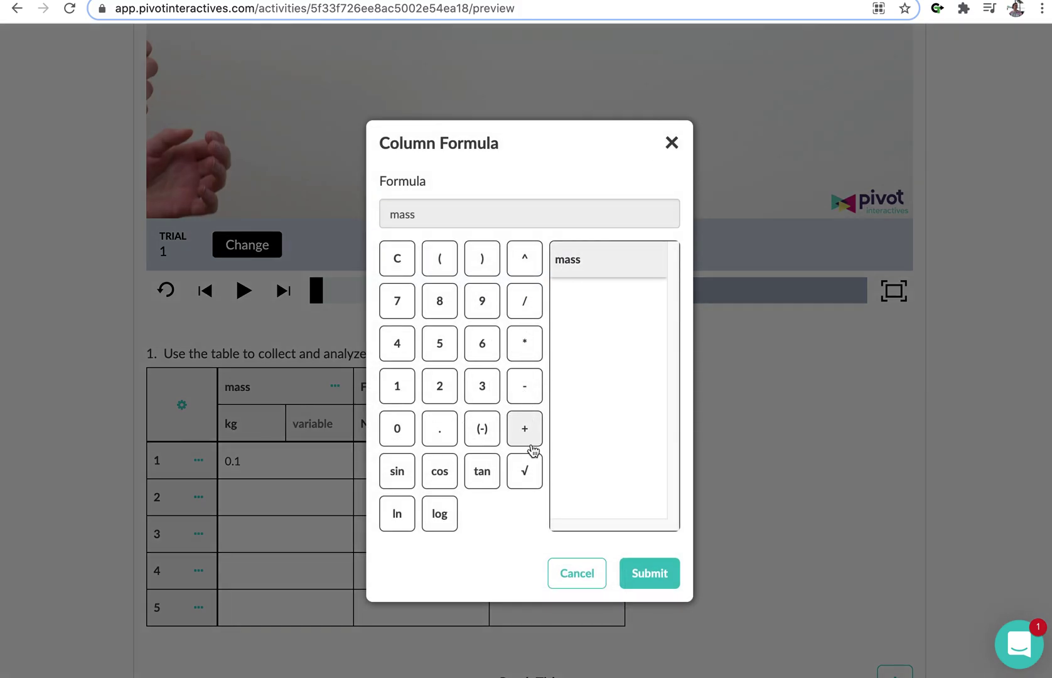
{"action": "left_click", "coordinate": [525, 343]}
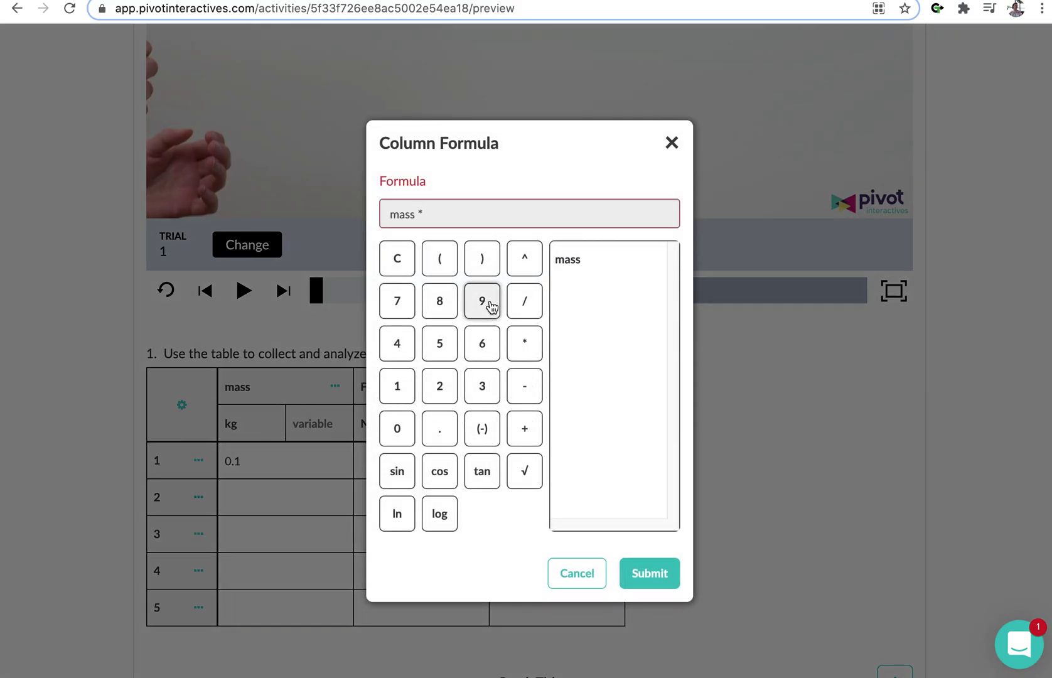
{"action": "left_click", "coordinate": [482, 303]}
{"action": "left_click", "coordinate": [439, 428]}
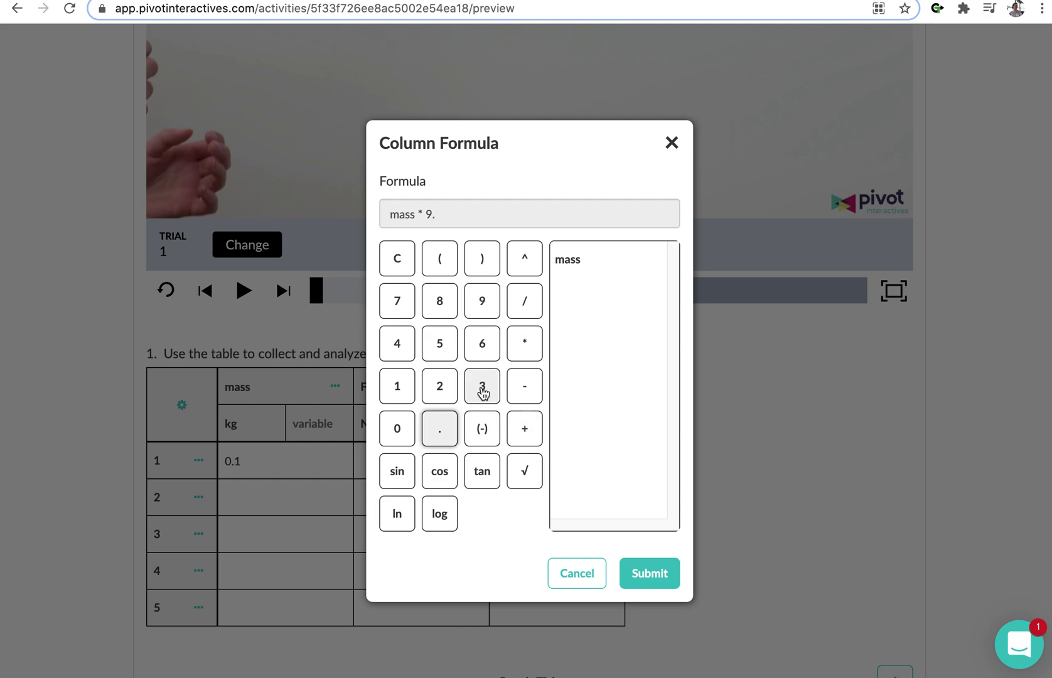
{"action": "left_click", "coordinate": [440, 301]}
{"action": "left_click", "coordinate": [398, 384]}
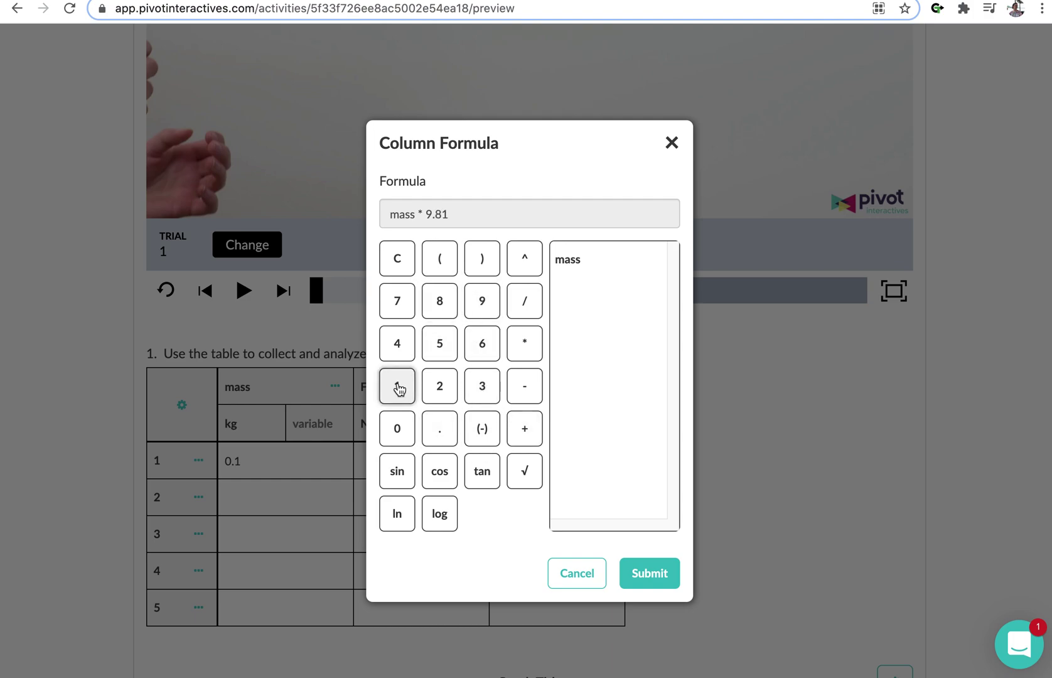
{"action": "left_click", "coordinate": [649, 573]}
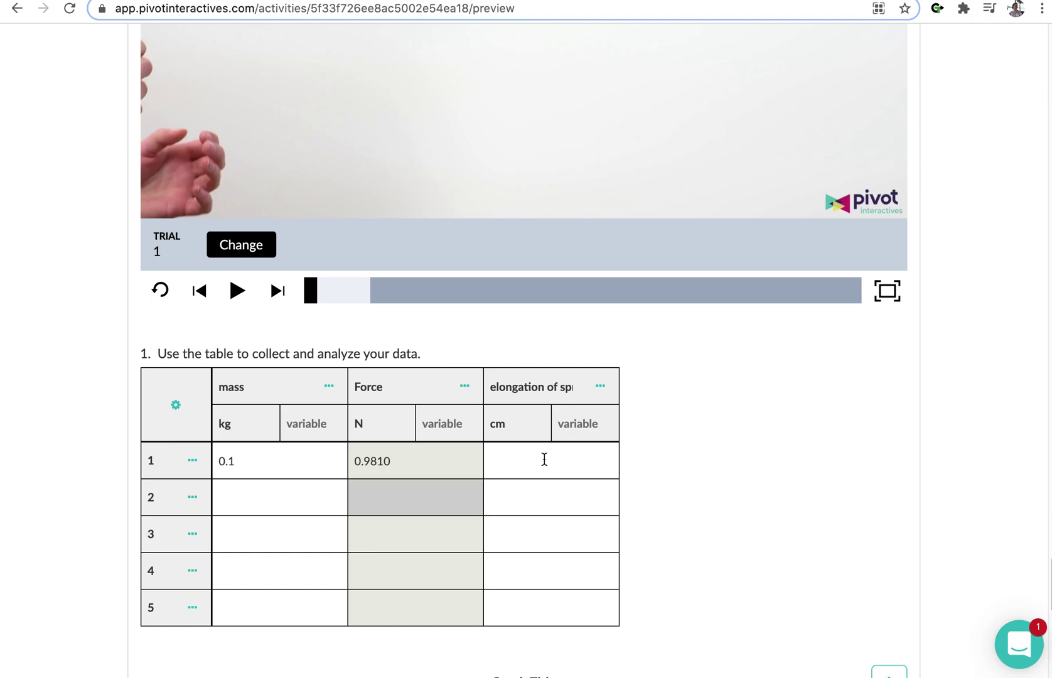
{"action": "left_click", "coordinate": [543, 459]}
Play the trial 1 video and pause it with the disk hanging.
{"action": "scroll", "coordinate": [563, 406], "scroll_direction": "up", "scroll_amount": 8}
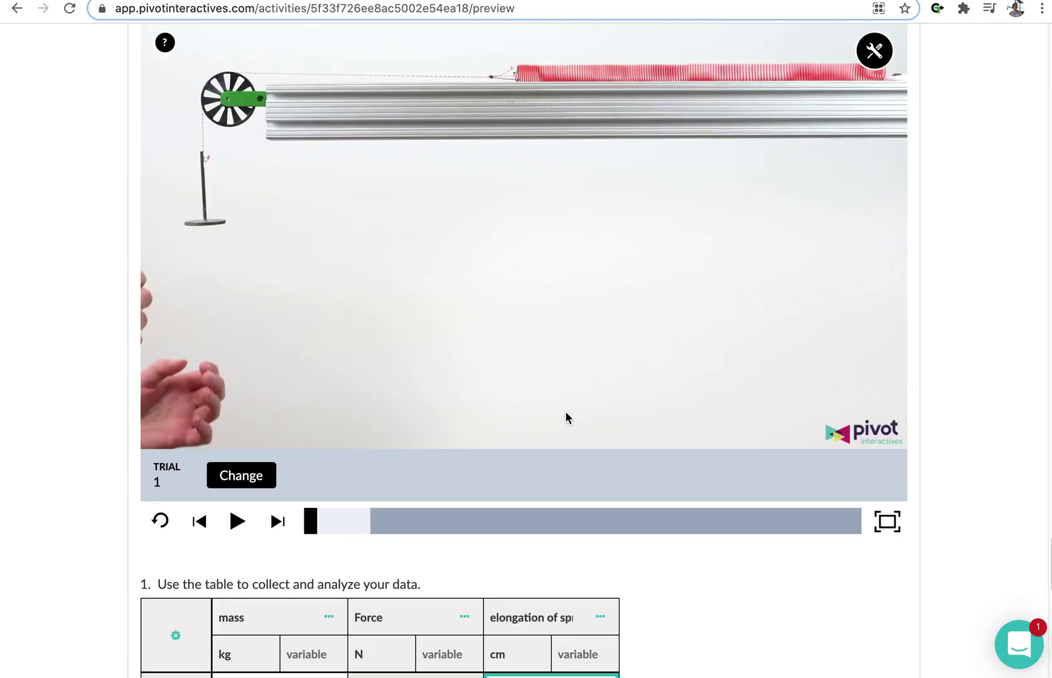
{"action": "scroll", "coordinate": [568, 419], "scroll_direction": "down", "scroll_amount": 7}
{"action": "scroll", "coordinate": [249, 287], "scroll_direction": "up", "scroll_amount": 1}
{"action": "scroll", "coordinate": [264, 314], "scroll_direction": "up", "scroll_amount": 3}
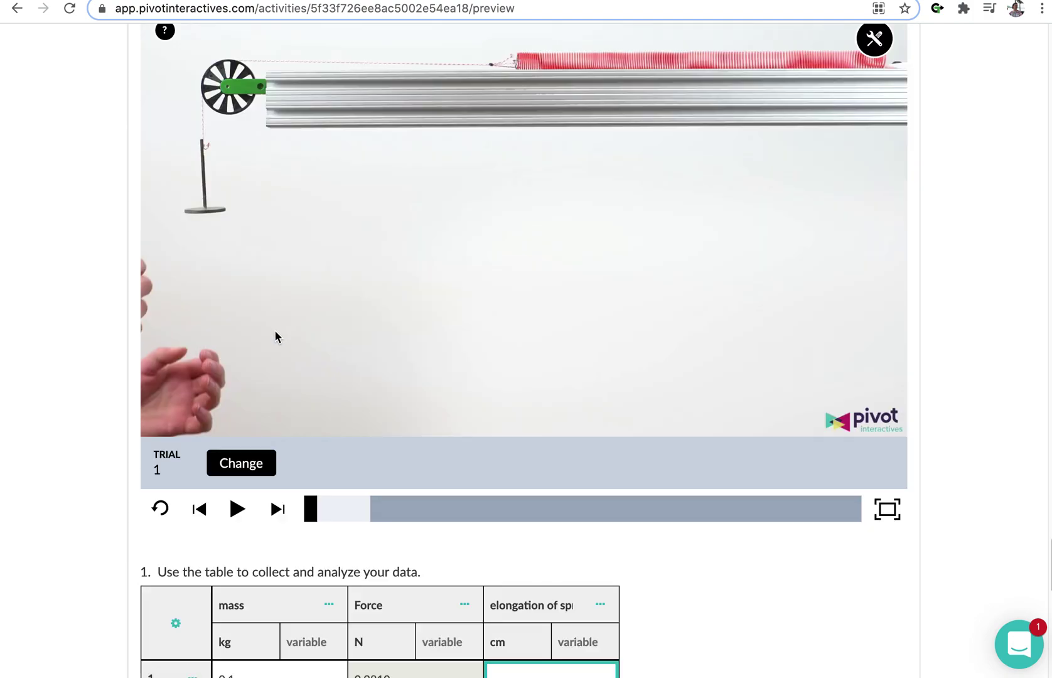
{"action": "left_click", "coordinate": [239, 537]}
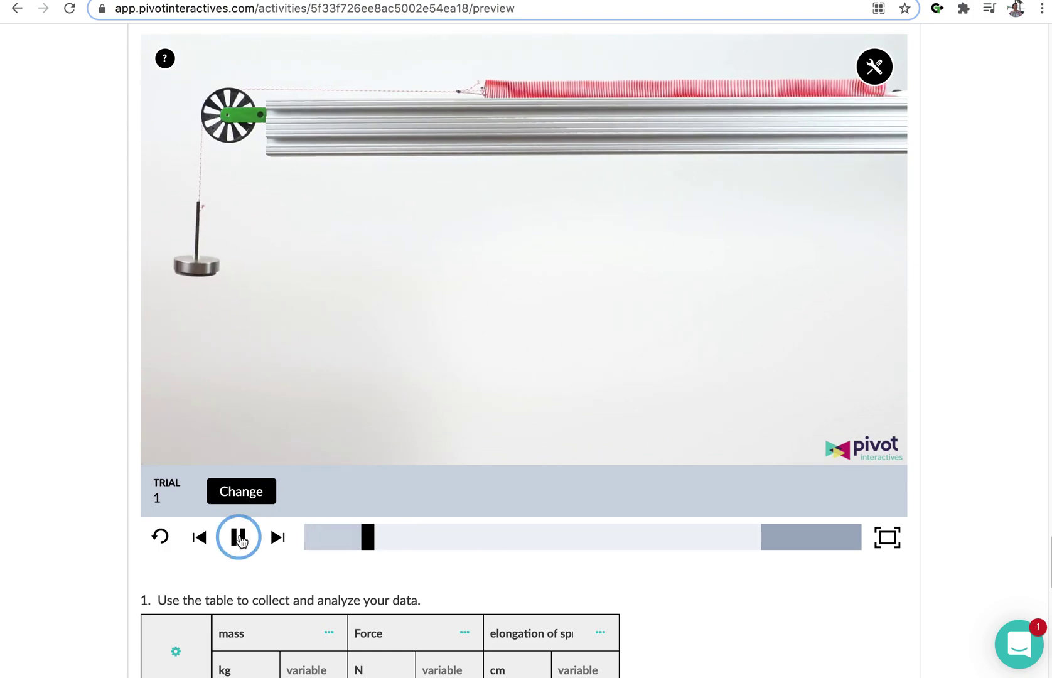
{"action": "left_click", "coordinate": [239, 538]}
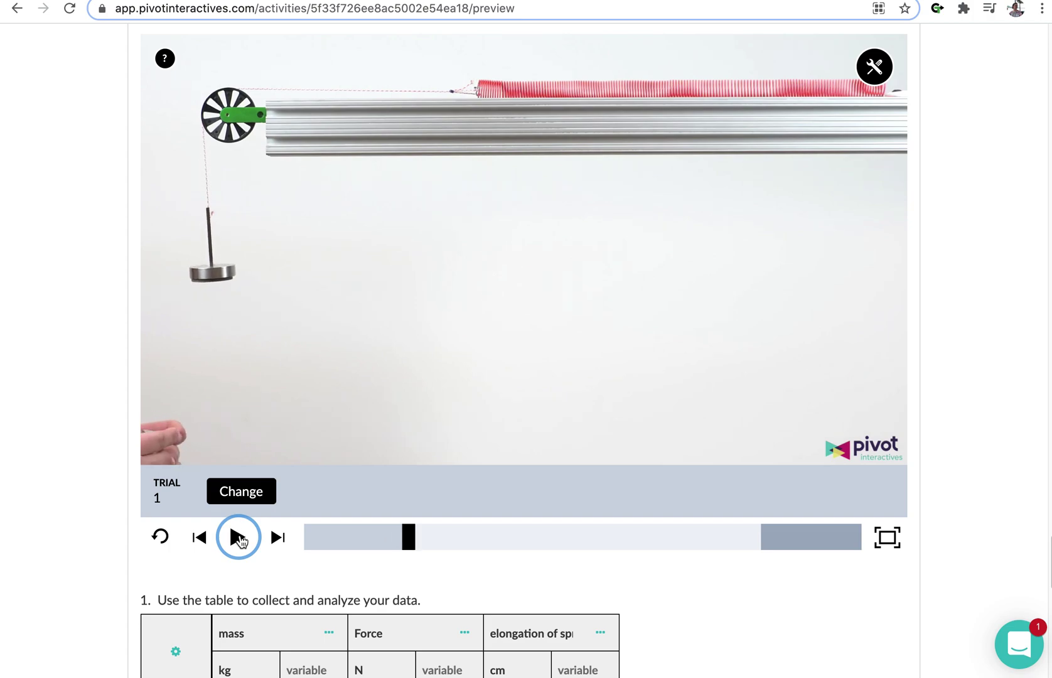
Add a horizontal cm ruler, delete the extra vertical ruler, and move it above the spring.
{"action": "left_click", "coordinate": [874, 66]}
{"action": "left_click", "coordinate": [831, 72]}
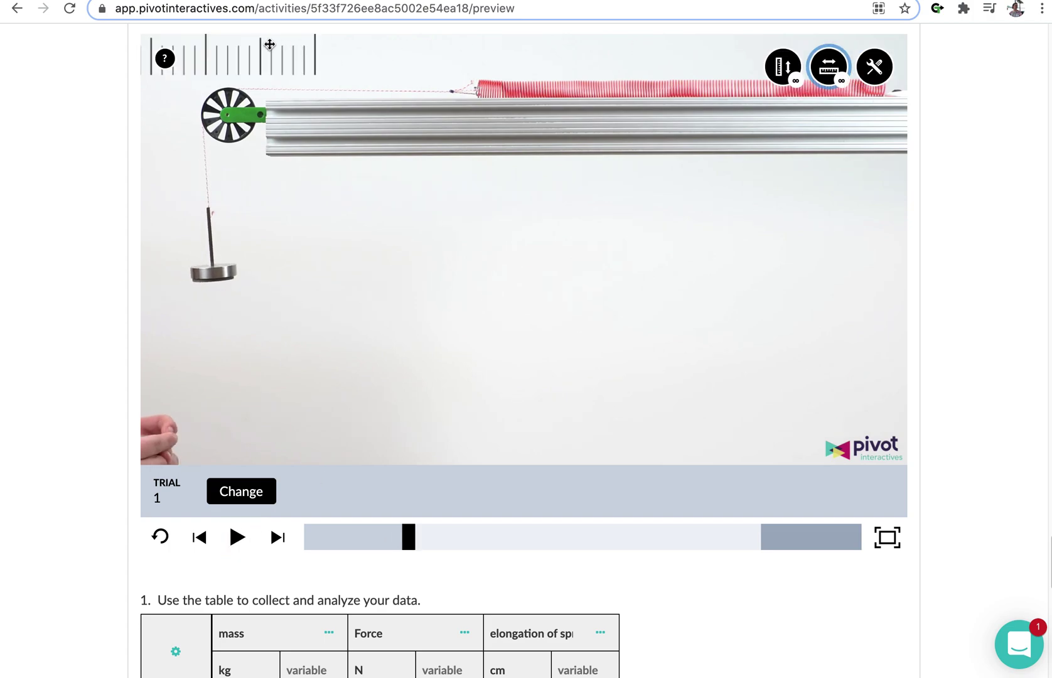
{"action": "left_click", "coordinate": [478, 279]}
{"action": "left_click_drag", "start_coordinate": [478, 279], "coordinate": [641, 341]}
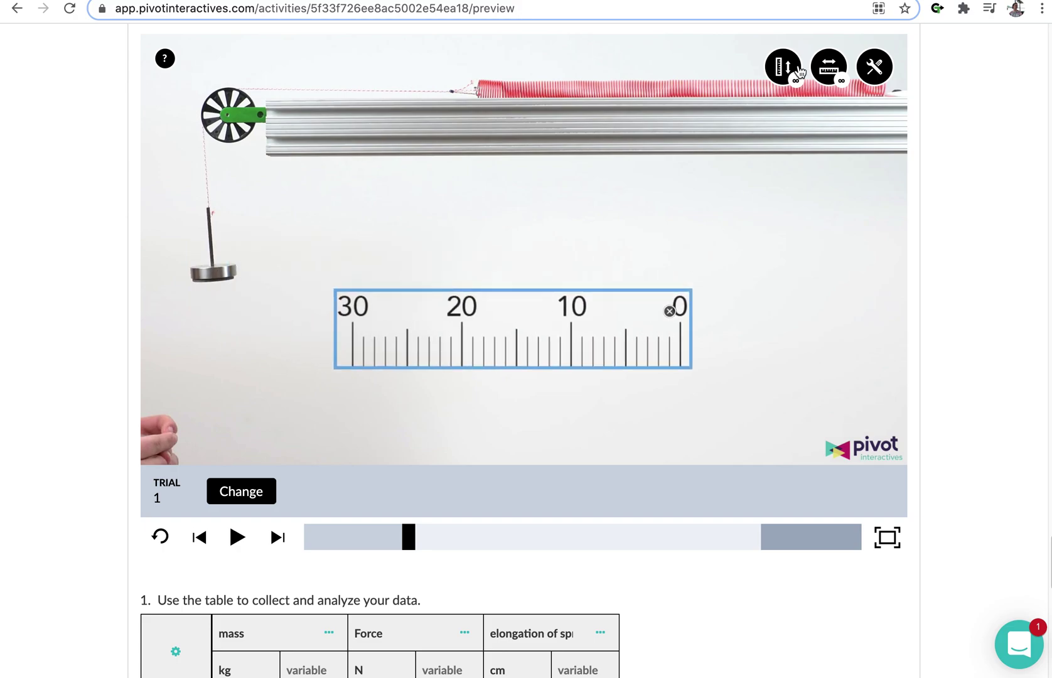
{"action": "left_click", "coordinate": [782, 65]}
{"action": "left_click", "coordinate": [705, 158]}
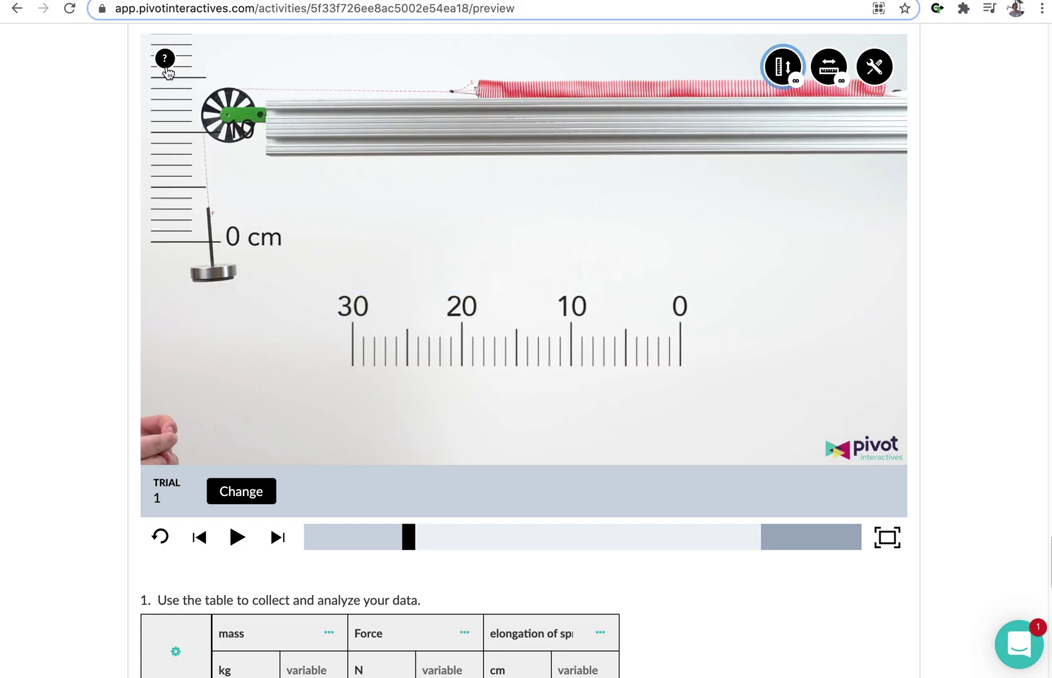
{"action": "left_click_drag", "start_coordinate": [185, 95], "coordinate": [321, 299]}
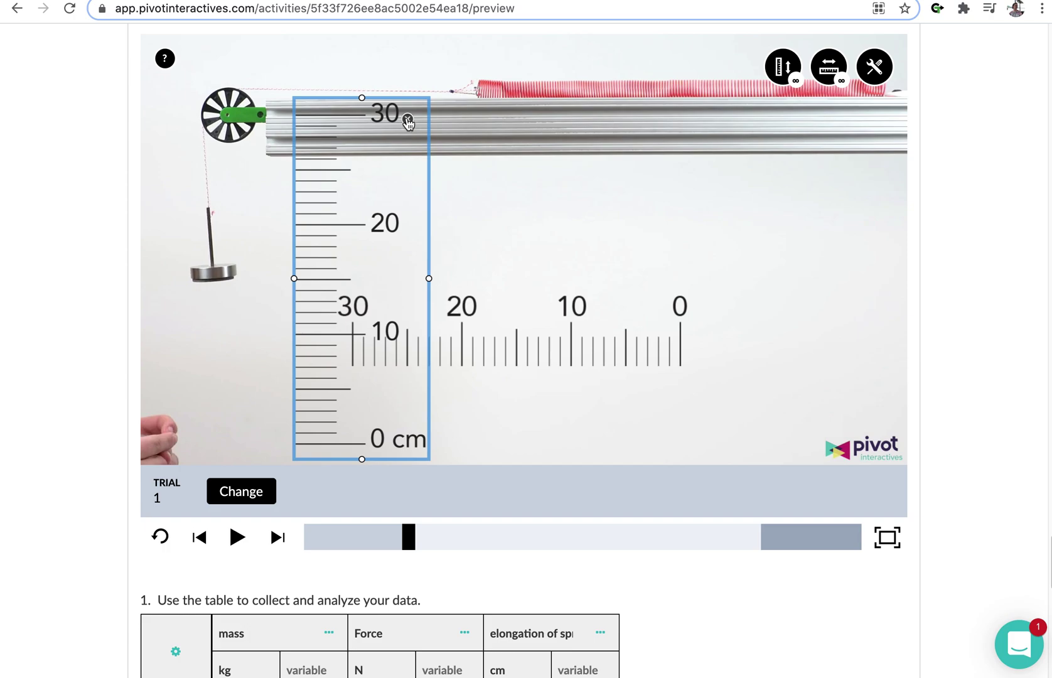
{"action": "left_click", "coordinate": [407, 119]}
{"action": "left_click_drag", "start_coordinate": [573, 357], "coordinate": [620, 120]}
Rewind, align the ruler's 0 cm mark with the spring's end, and pause at full stretch.
{"action": "left_click_drag", "start_coordinate": [408, 537], "coordinate": [325, 540]}
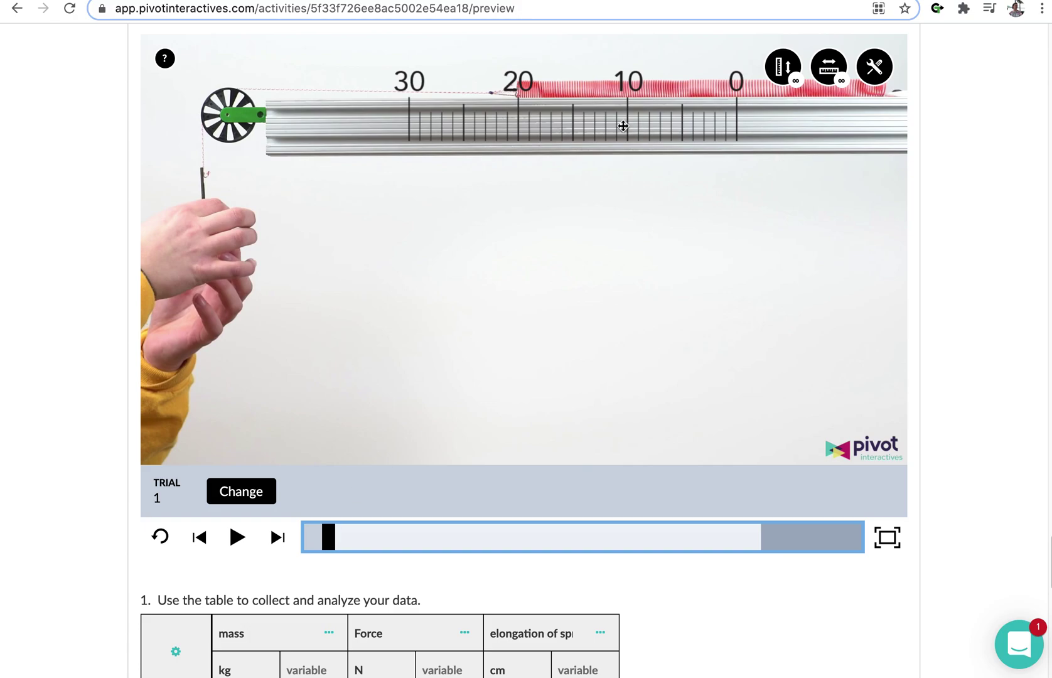
{"action": "left_click_drag", "start_coordinate": [622, 125], "coordinate": [415, 89]}
{"action": "left_click", "coordinate": [233, 538]}
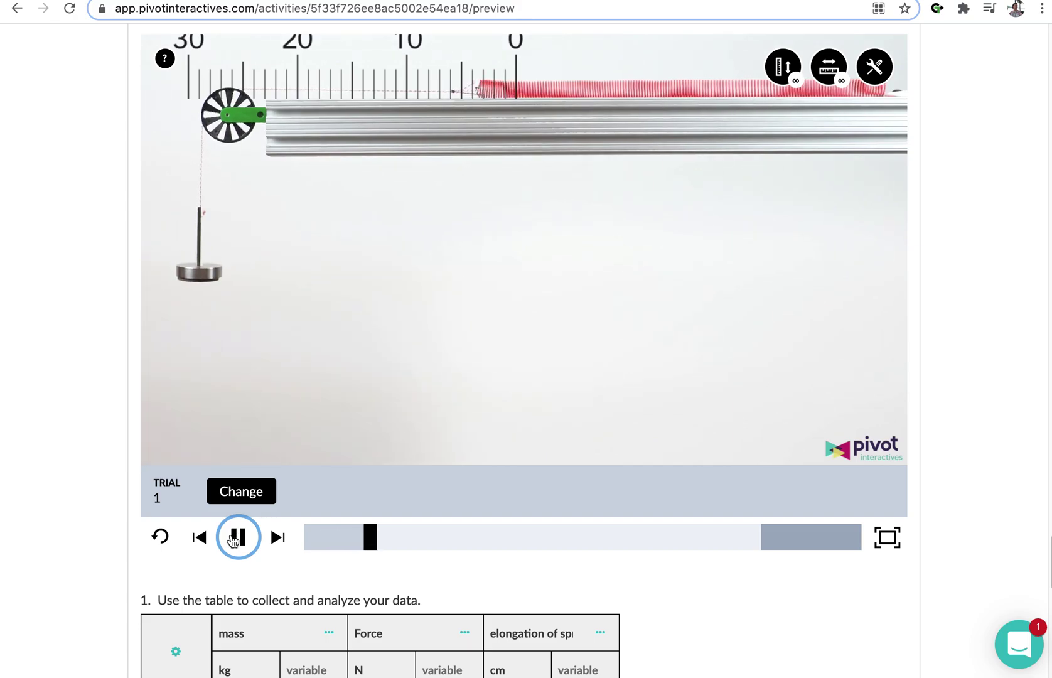
{"action": "left_click", "coordinate": [233, 539]}
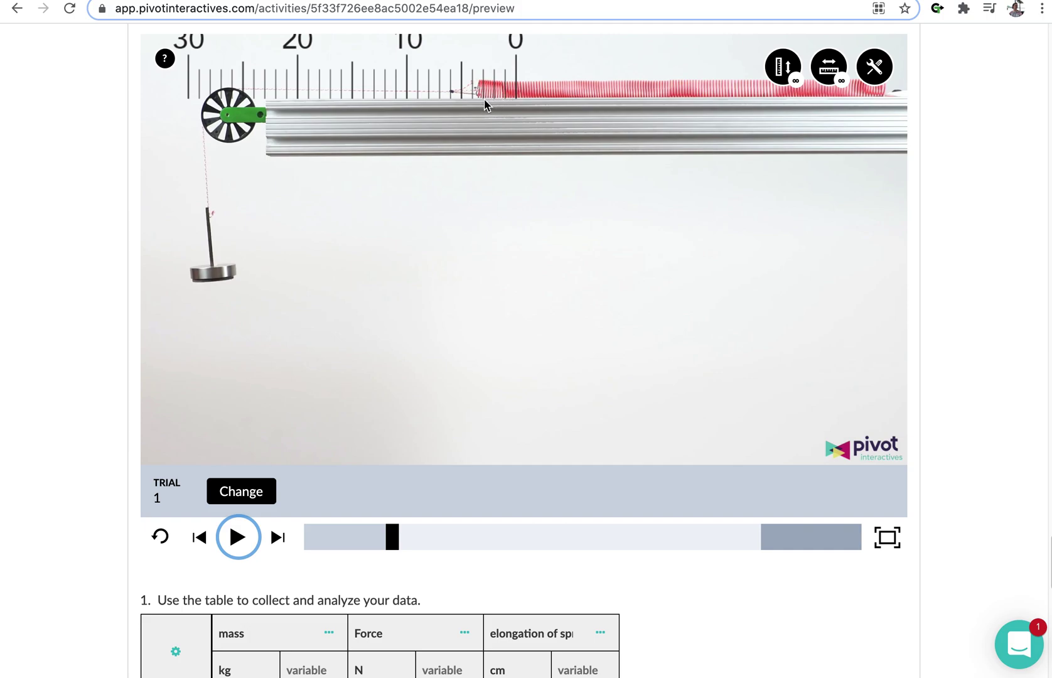
Enter 3.5 cm as row 1's elongation of spring.
{"action": "scroll", "coordinate": [461, 220], "scroll_direction": "up", "scroll_amount": 3}
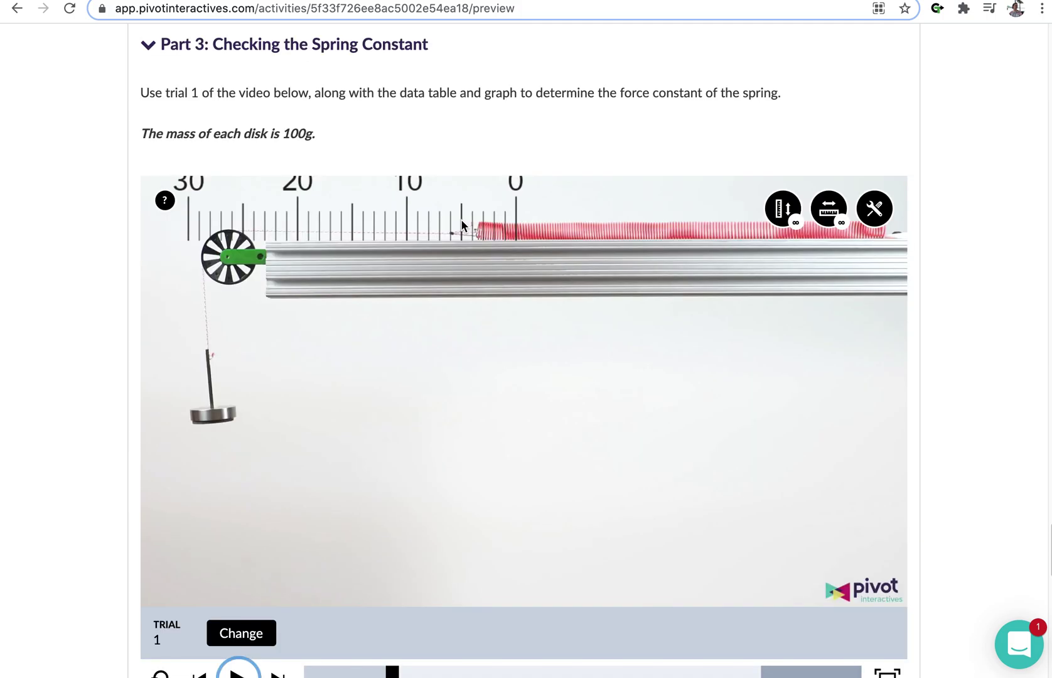
{"action": "scroll", "coordinate": [461, 221], "scroll_direction": "down", "scroll_amount": 8}
{"action": "left_click", "coordinate": [583, 441]}
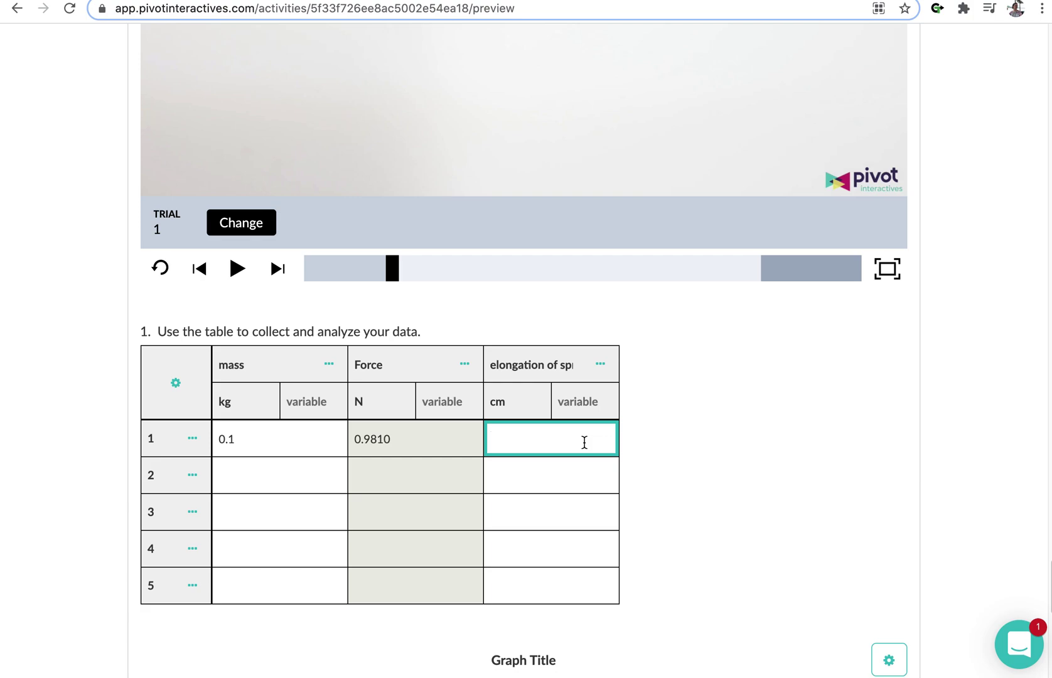
{"action": "type", "text": "3.5"}
{"action": "left_click", "coordinate": [845, 439]}
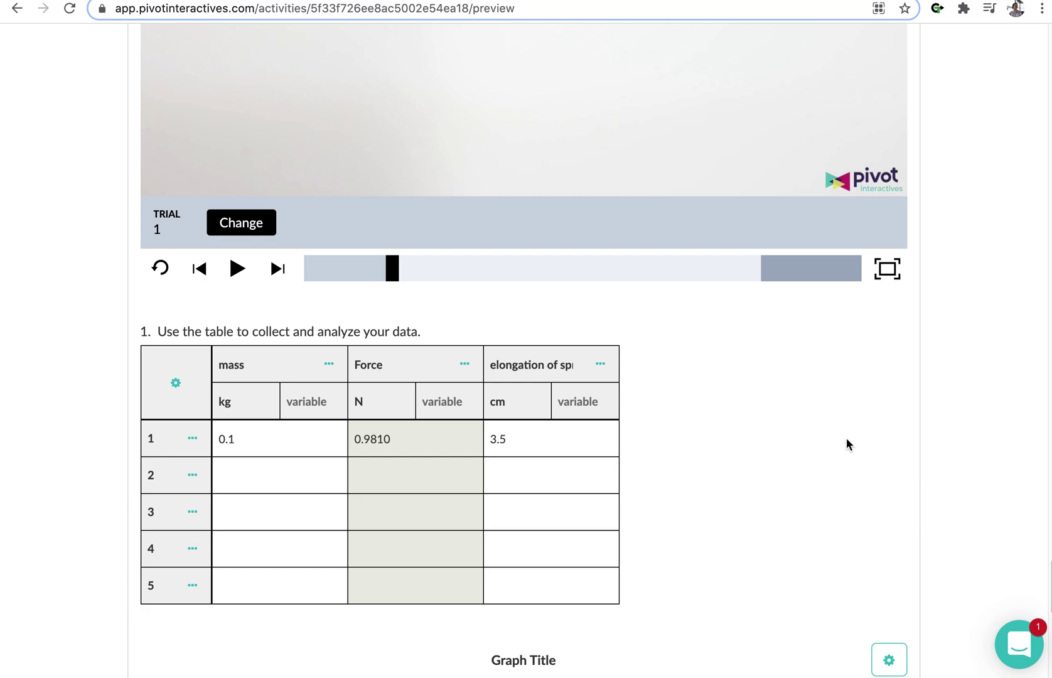
{"action": "scroll", "coordinate": [783, 420], "scroll_direction": "down", "scroll_amount": 10}
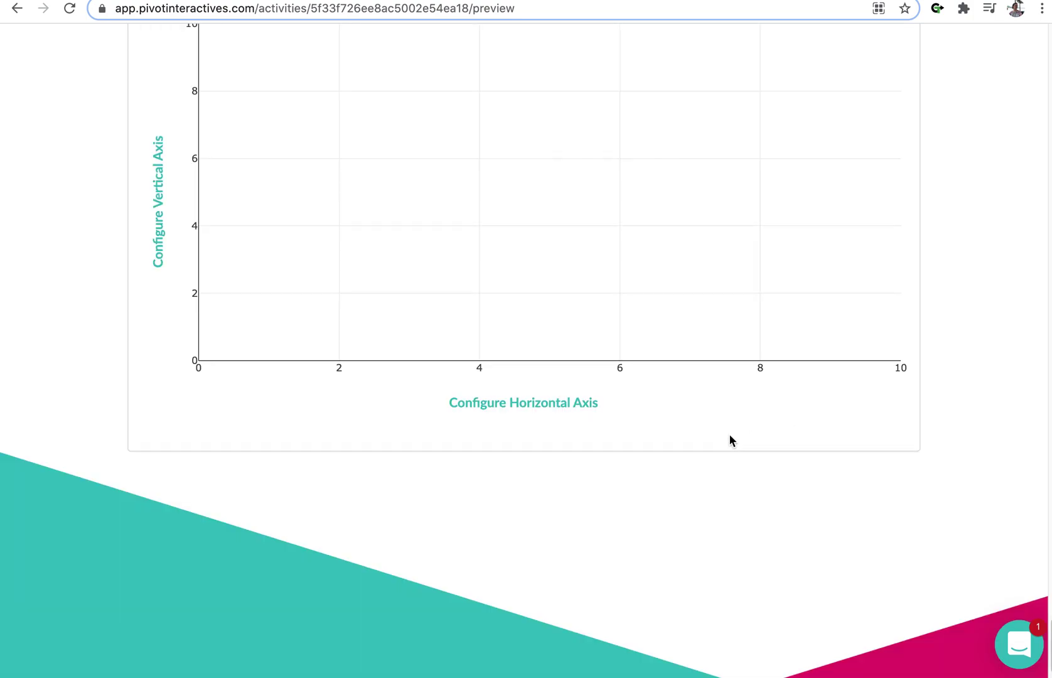
Graph Force on the vertical axis against elongation of spring on the horizontal axis.
{"action": "left_click", "coordinate": [568, 405]}
{"action": "left_click", "coordinate": [449, 377]}
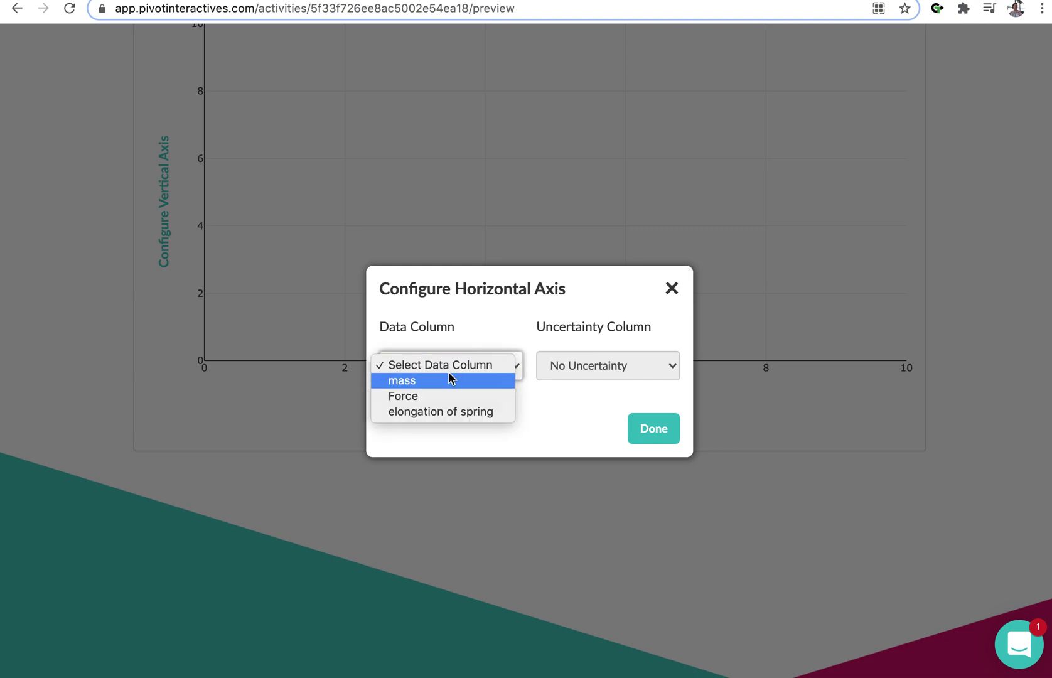
{"action": "left_click", "coordinate": [451, 412]}
{"action": "left_click", "coordinate": [652, 436]}
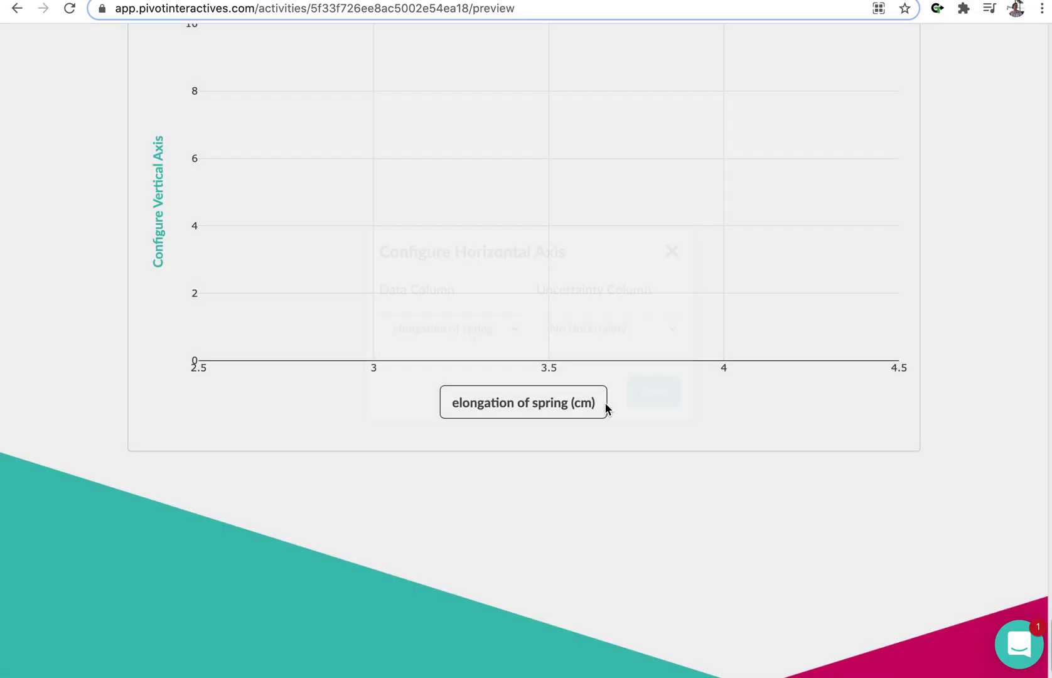
{"action": "left_click", "coordinate": [155, 207]}
{"action": "left_click", "coordinate": [449, 361]}
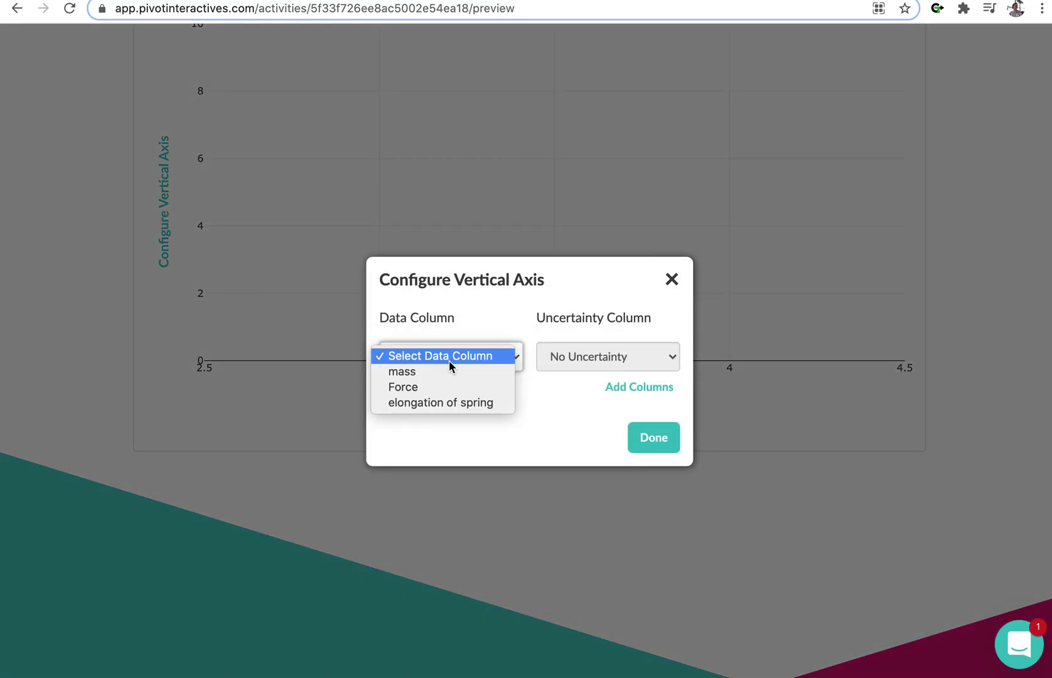
{"action": "left_click", "coordinate": [449, 385]}
{"action": "left_click", "coordinate": [657, 444]}
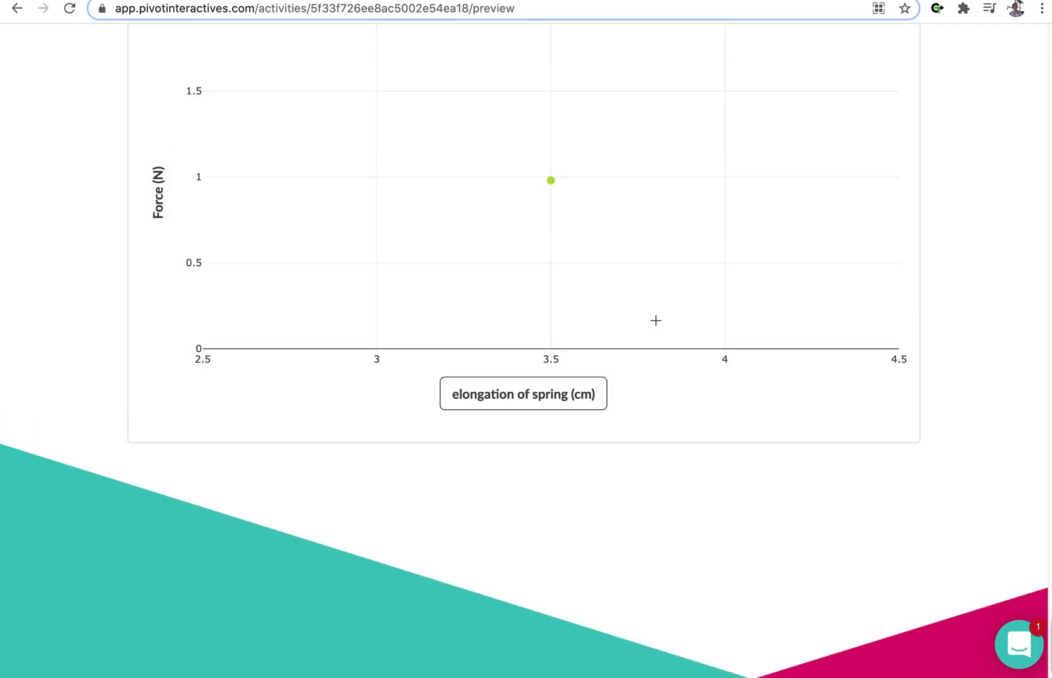
Scroll back to the top of the activity, showing the Learning Objectives and Part 1 instructions.
{"action": "scroll", "coordinate": [655, 327], "scroll_direction": "up", "scroll_amount": 6}
{"action": "scroll", "coordinate": [655, 327], "scroll_direction": "up", "scroll_amount": 8}
{"action": "scroll", "coordinate": [655, 331], "scroll_direction": "down", "scroll_amount": 10}
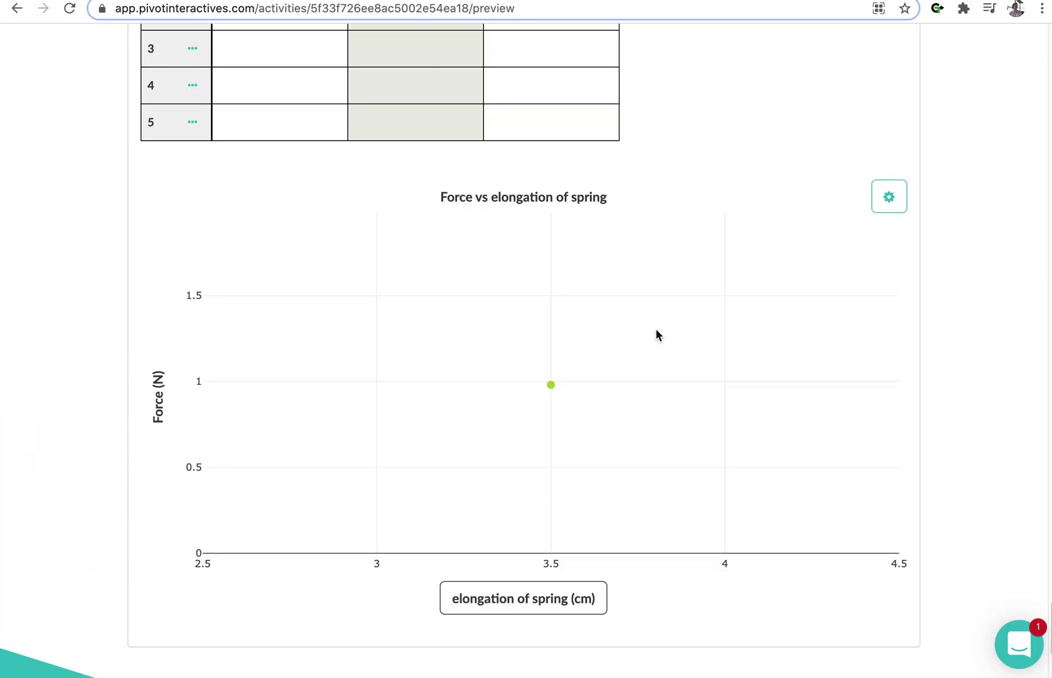
{"action": "scroll", "coordinate": [655, 329], "scroll_direction": "up", "scroll_amount": 2}
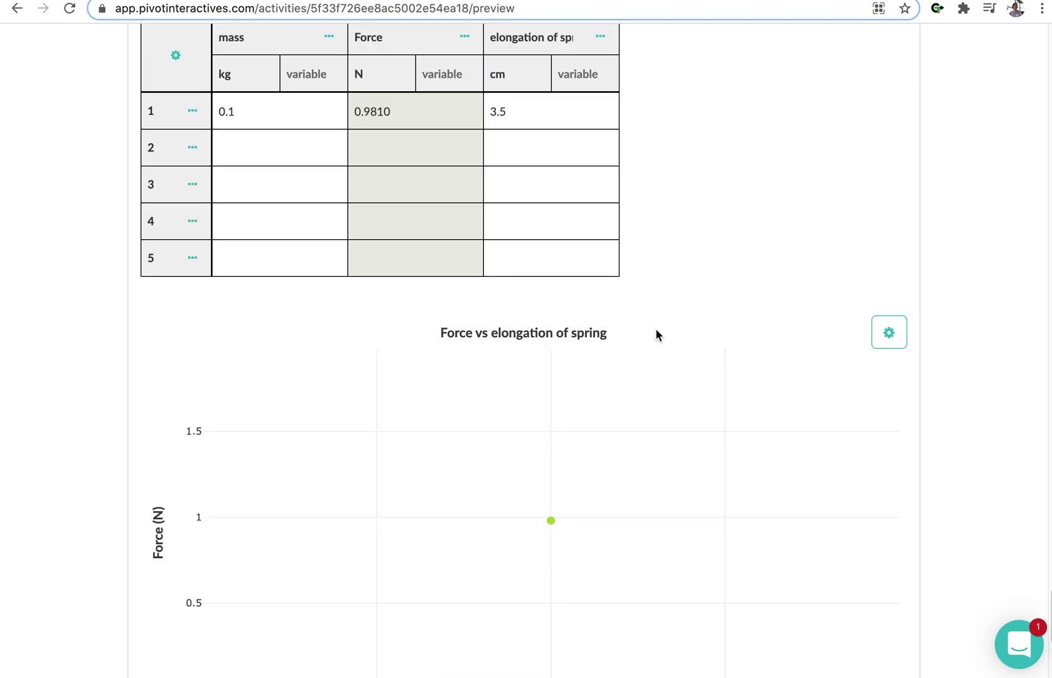
{"action": "scroll", "coordinate": [655, 334], "scroll_direction": "up", "scroll_amount": 1}
{"action": "scroll", "coordinate": [655, 333], "scroll_direction": "up", "scroll_amount": 2}
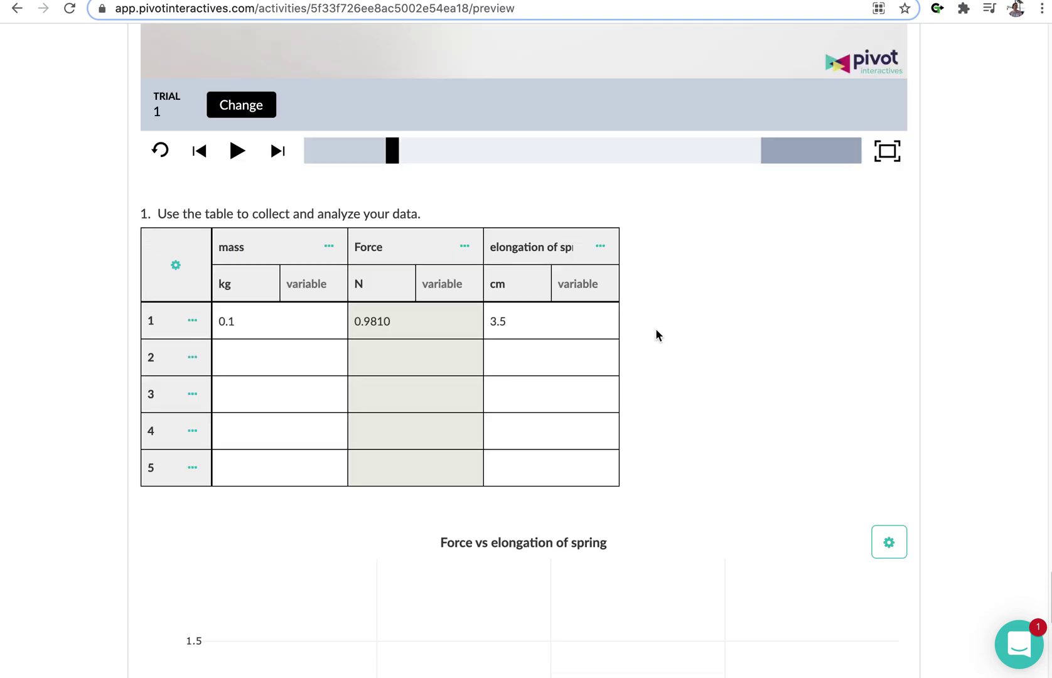
{"action": "scroll", "coordinate": [655, 327], "scroll_direction": "up", "scroll_amount": 3}
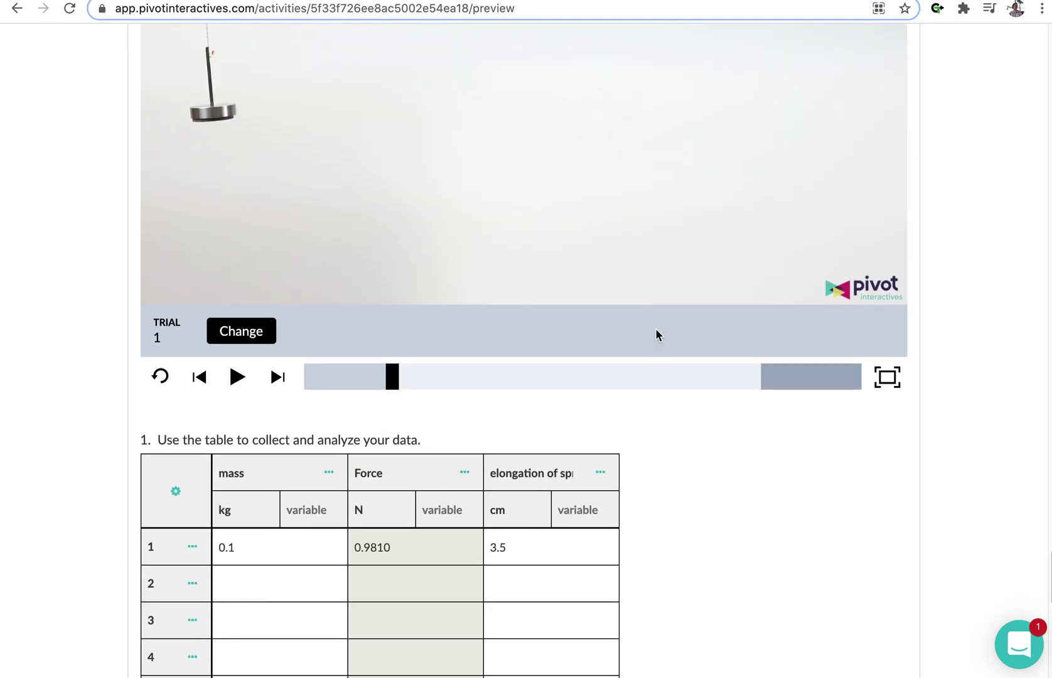
{"action": "scroll", "coordinate": [655, 328], "scroll_direction": "up", "scroll_amount": 4}
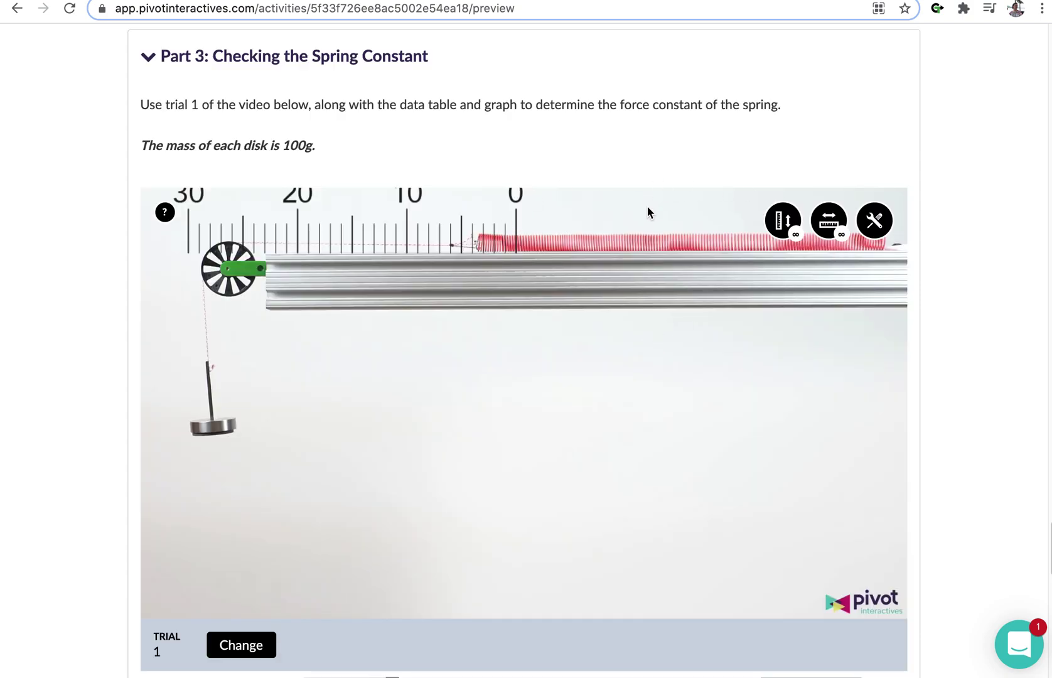
{"action": "scroll", "coordinate": [647, 206], "scroll_direction": "up", "scroll_amount": 9}
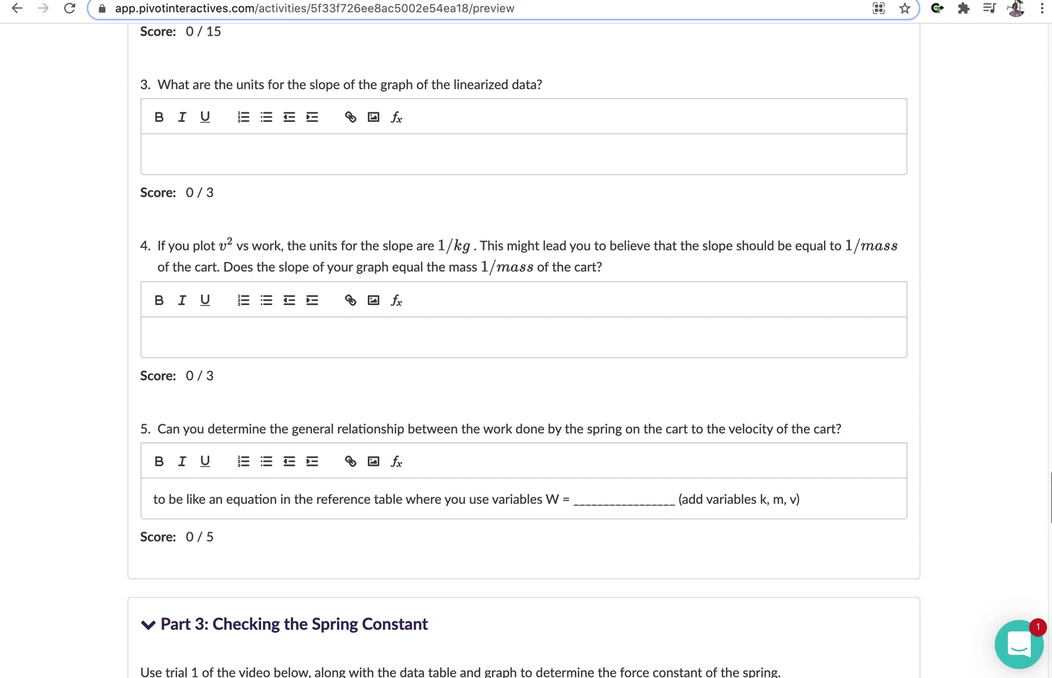
{"action": "left_click_drag", "start_coordinate": [1048, 497], "coordinate": [1038, 72]}
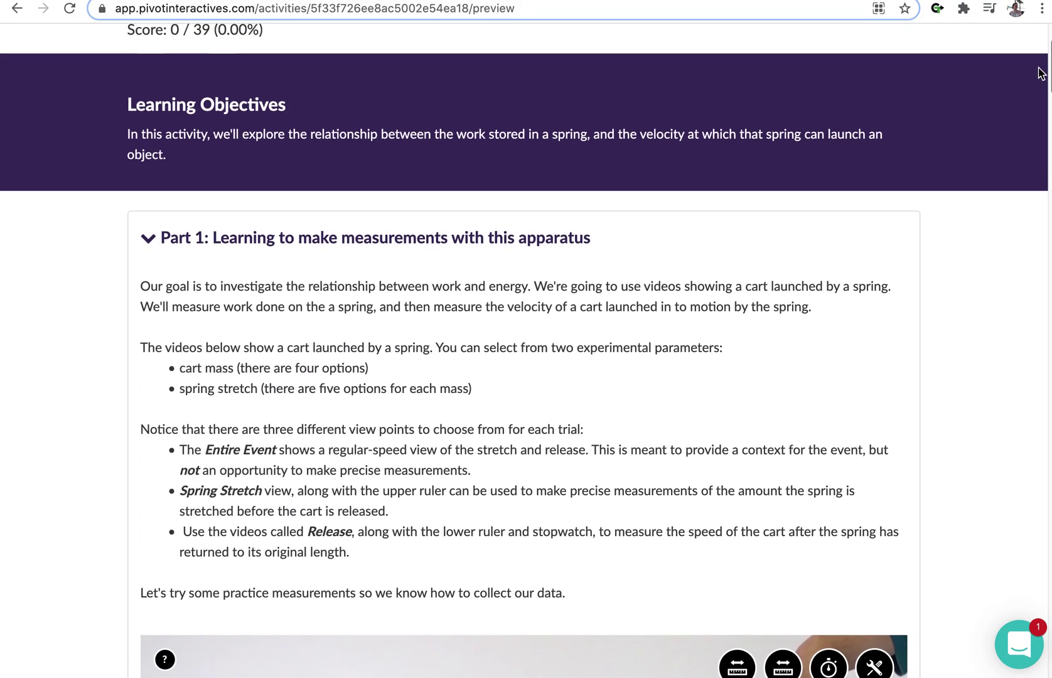
{"action": "scroll", "coordinate": [1039, 73], "scroll_direction": "up", "scroll_amount": 1}
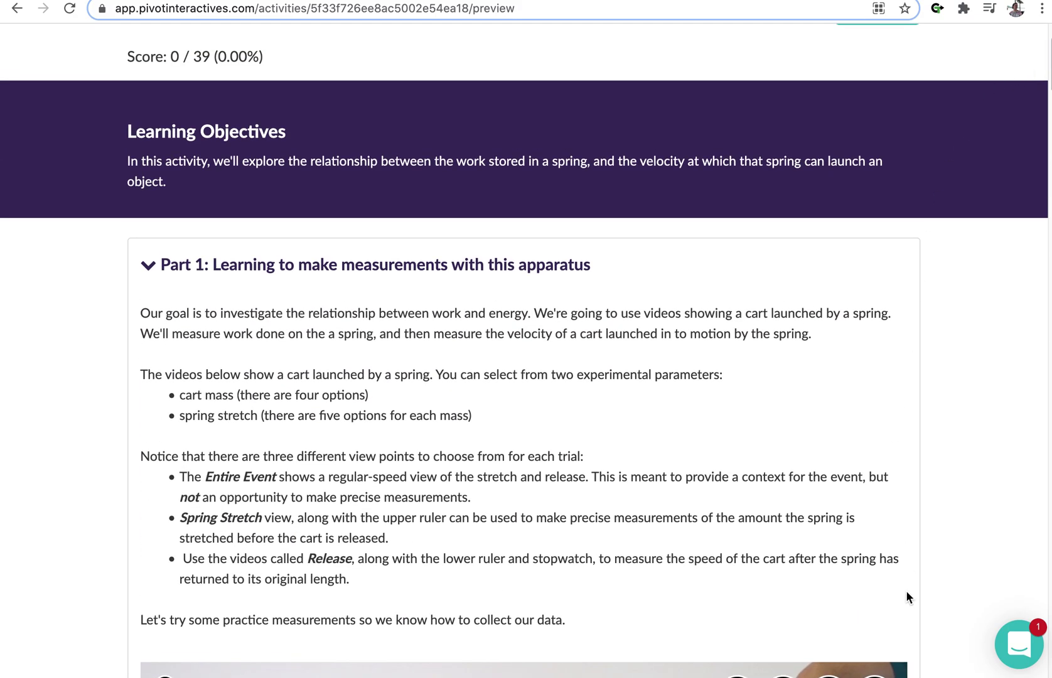